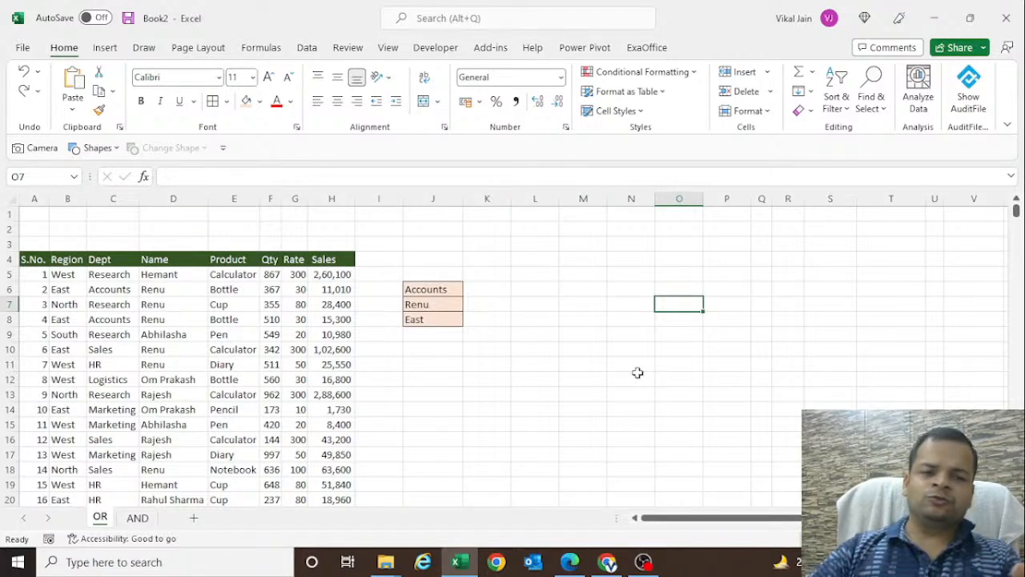
- Examine the sales table's column headers in row 4, from S.No. through Sales
left_click(36, 260)
left_click_drag(36, 259, 340, 259)
left_click(36, 262)
left_click(64, 258)
left_click(103, 259)
left_click(155, 259)
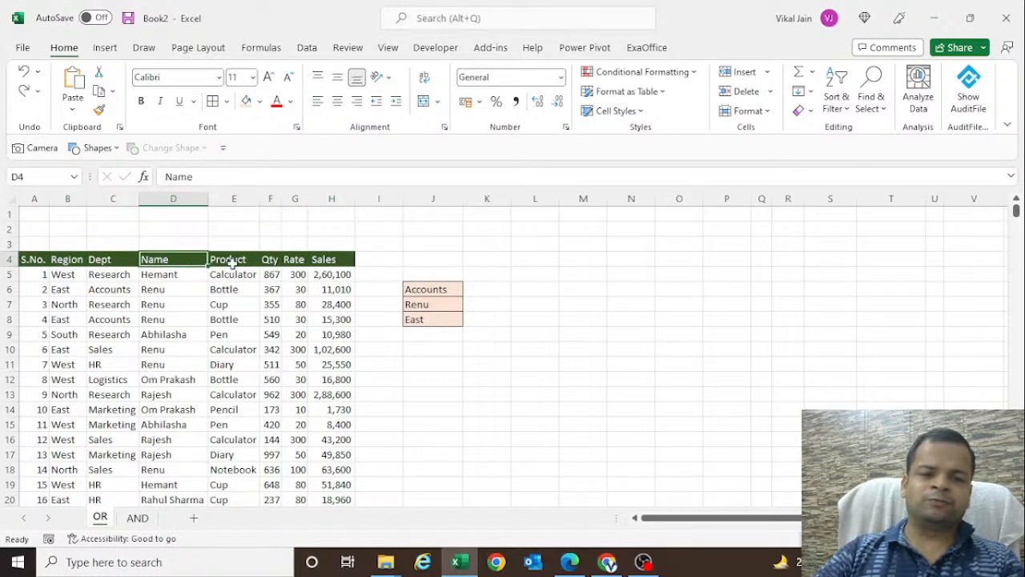
left_click(229, 258)
left_click(268, 258)
left_click(292, 259)
left_click(327, 261)
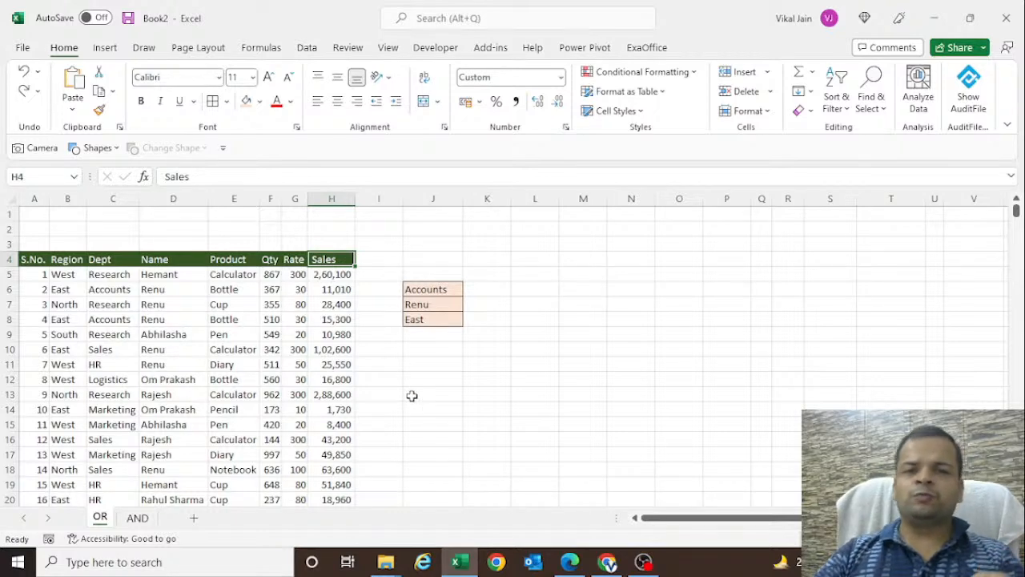
- Clear the department criterion in J6 and undo the deletion
left_click(435, 289)
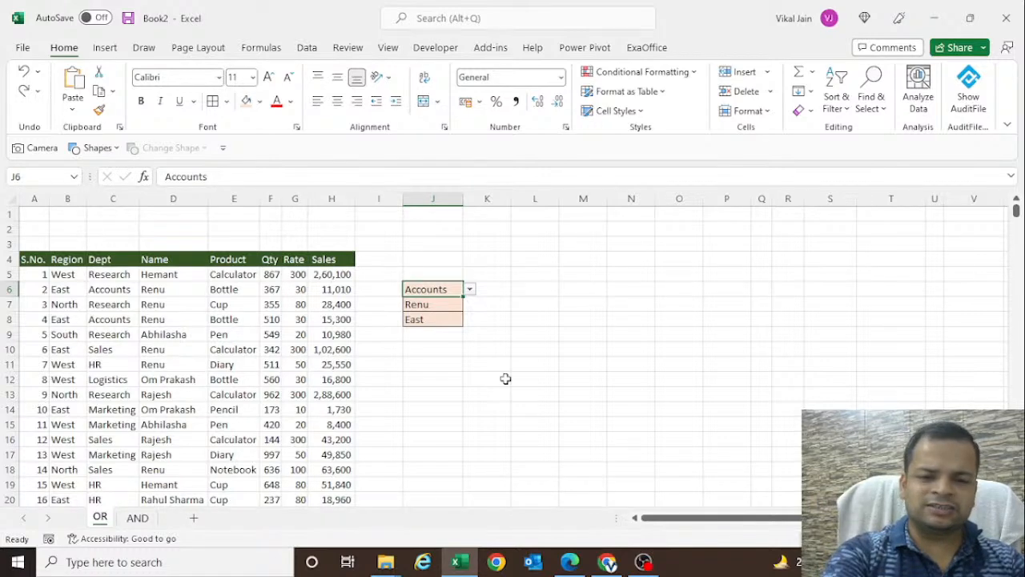
key("Delete")
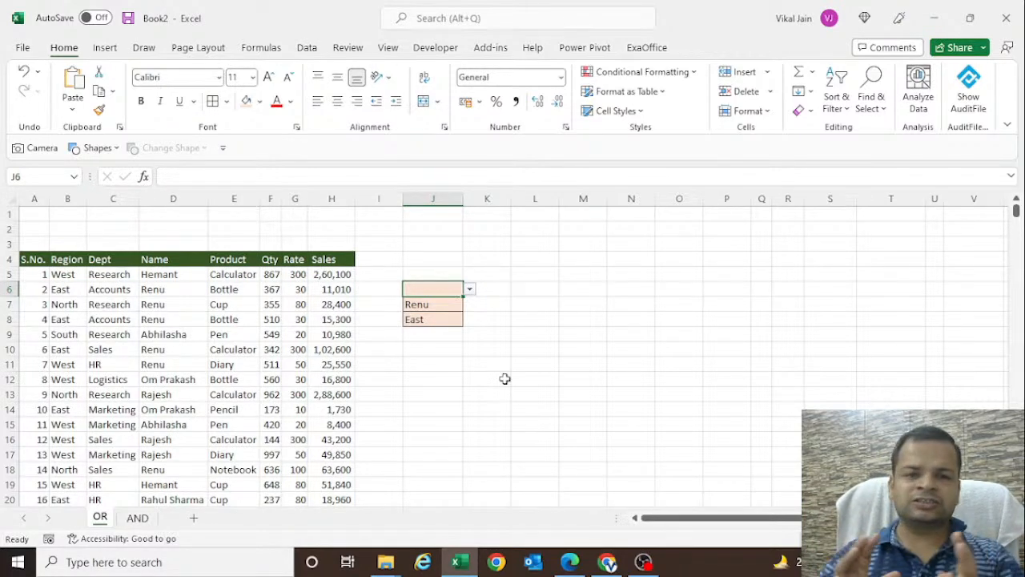
key("ctrl+z")
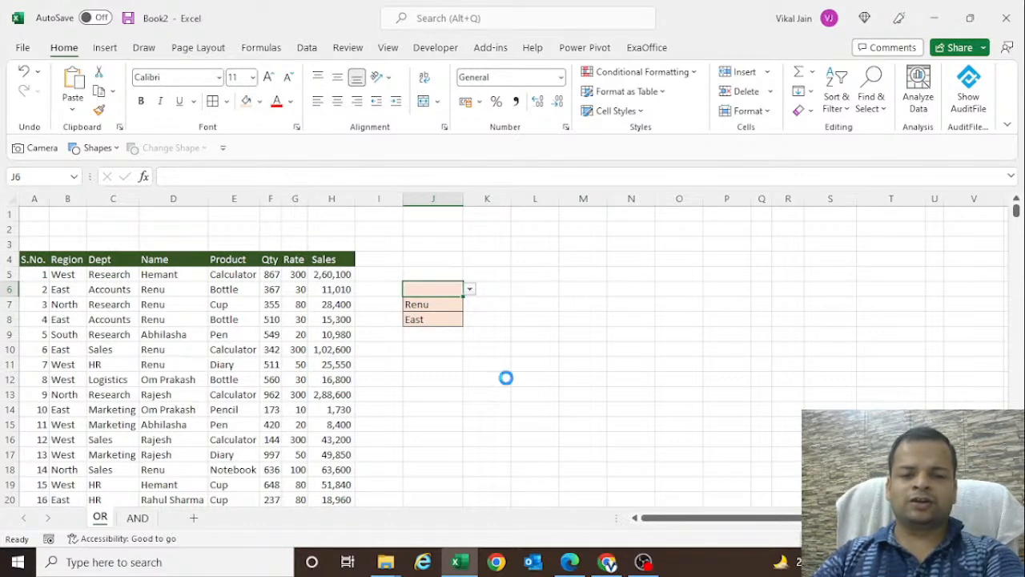
- Enter =$C$5:$C$1004=J6 in L5 to test every Dept entry against the department criterion
left_click(528, 271)
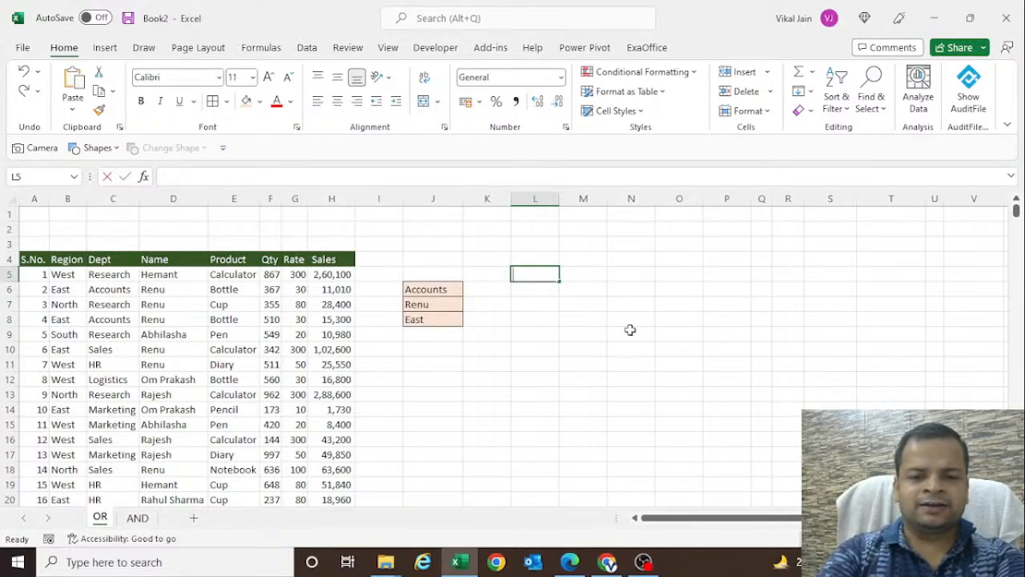
type("=")
key("Left")
key("Left")
key("Left")
key("Left")
key("Left")
key("Left")
key("Left")
key("Left")
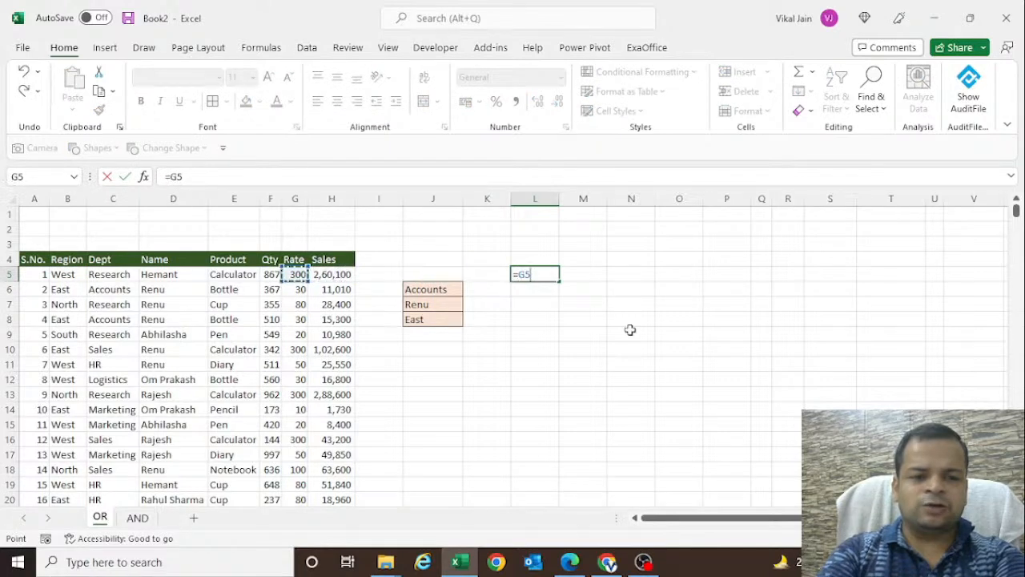
key("Left")
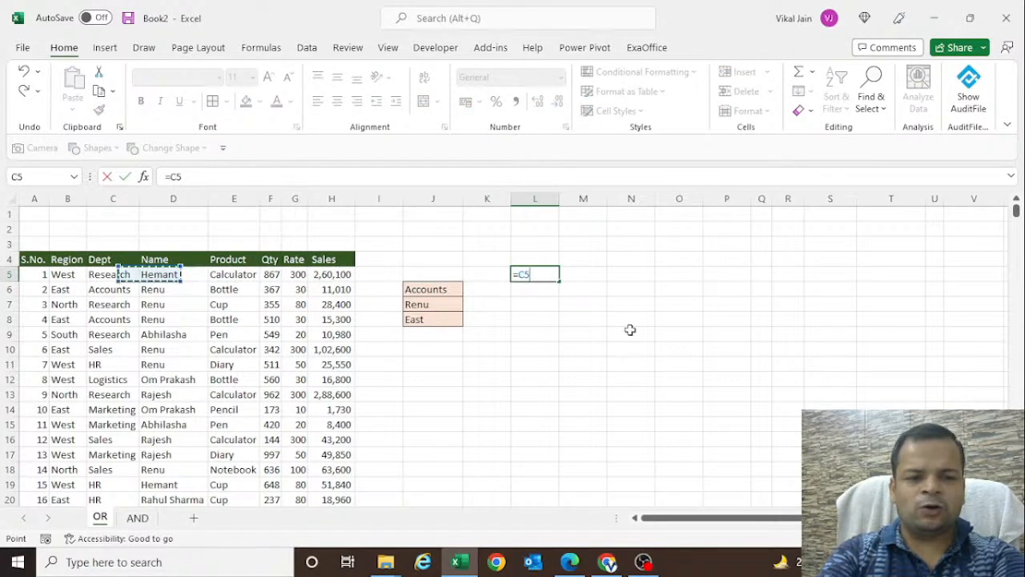
key("ctrl+shift+Down")
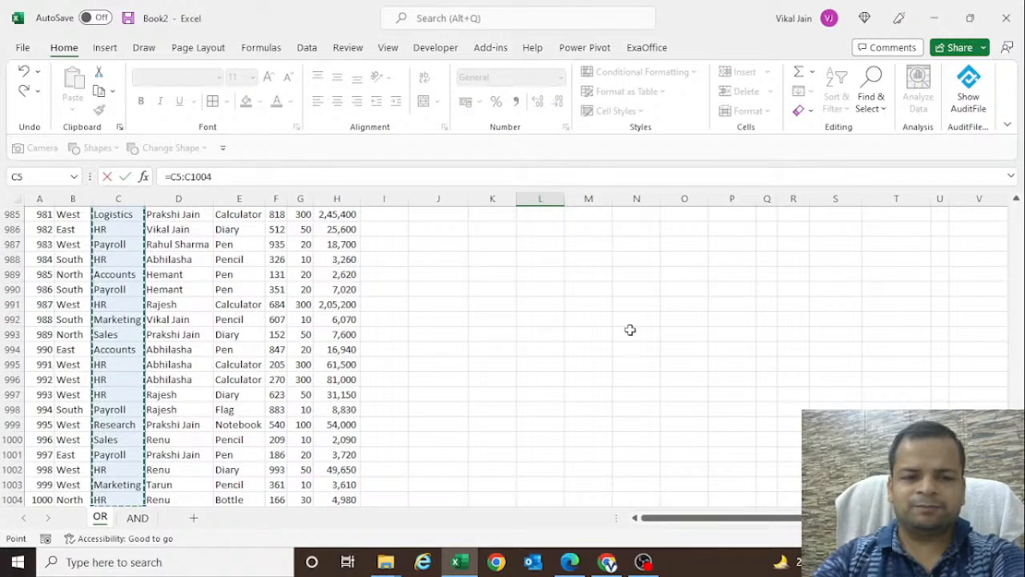
key("F4")
type("=")
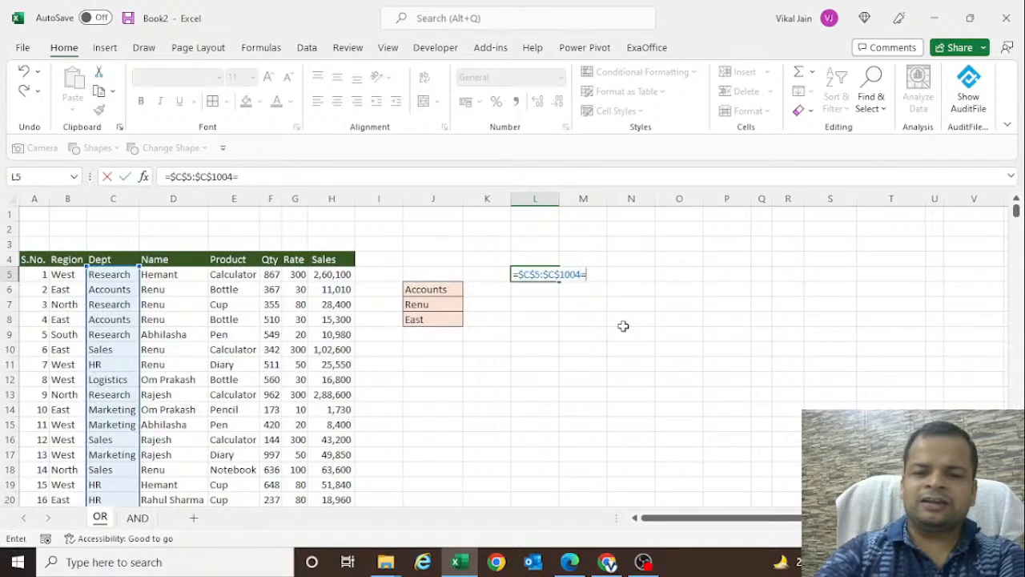
left_click(443, 293)
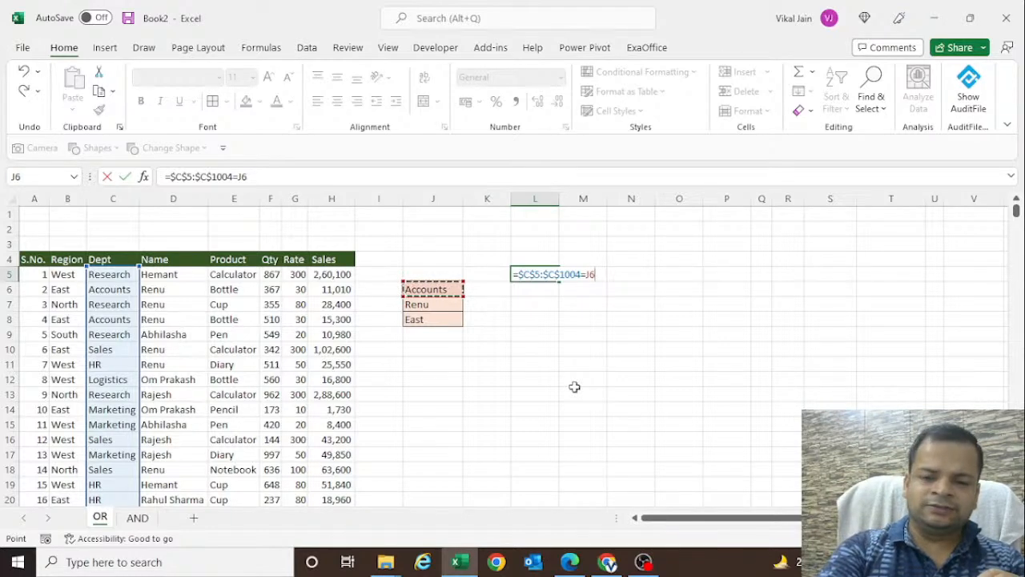
key("Return")
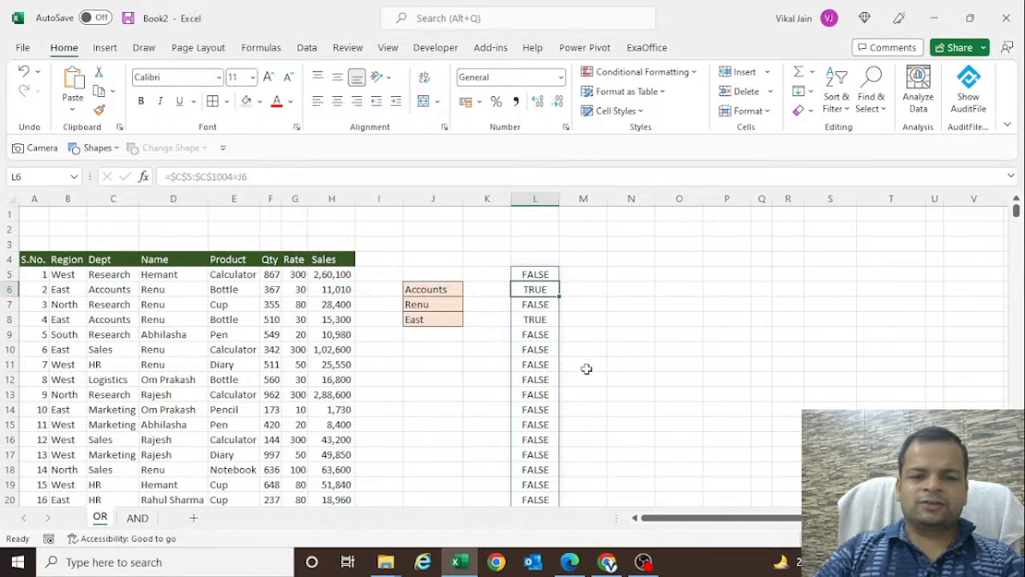
- Compare the first two Dept entries and the J6 criterion with their test results in column L
left_click(113, 274)
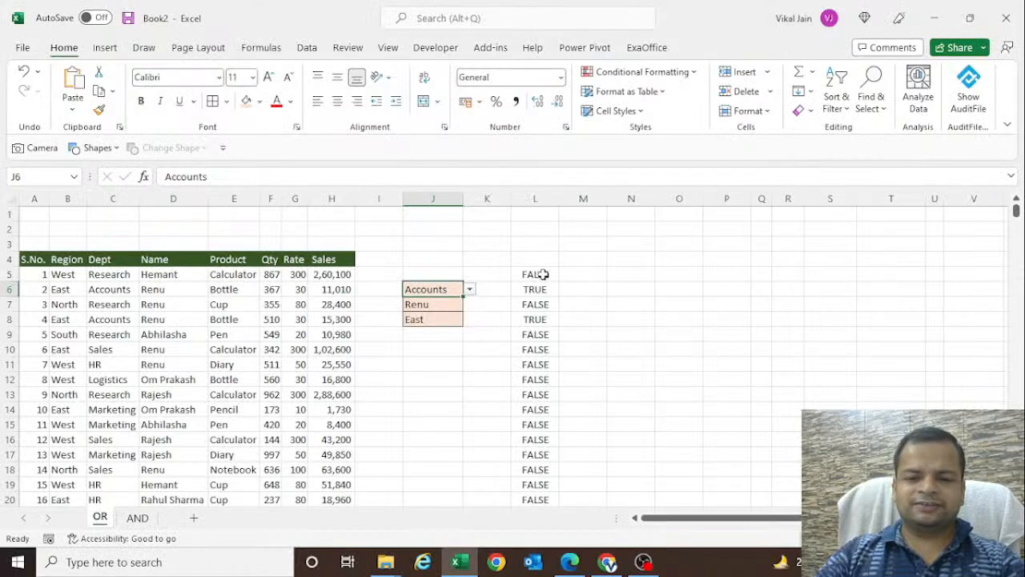
left_click(543, 275)
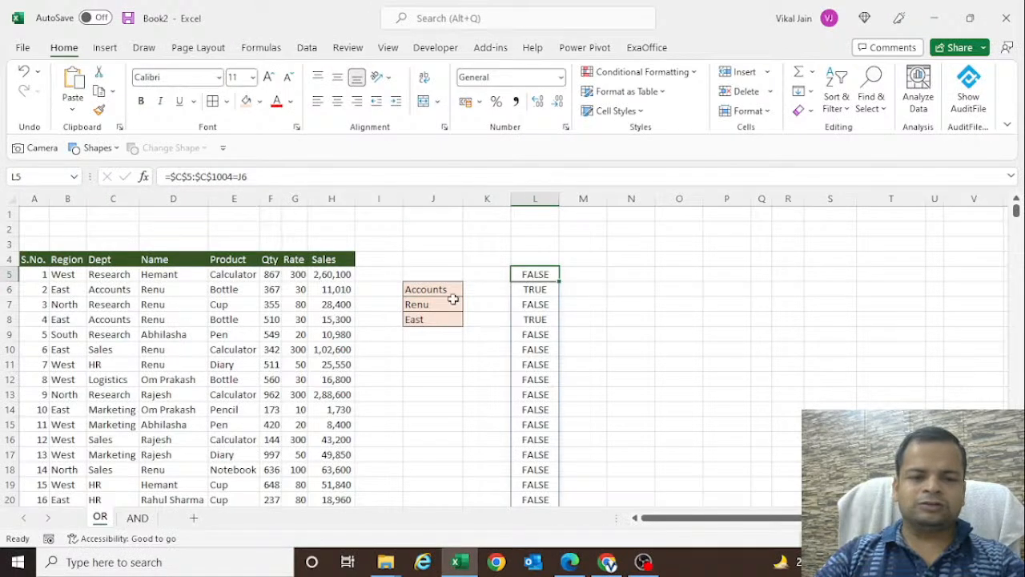
left_click(118, 291)
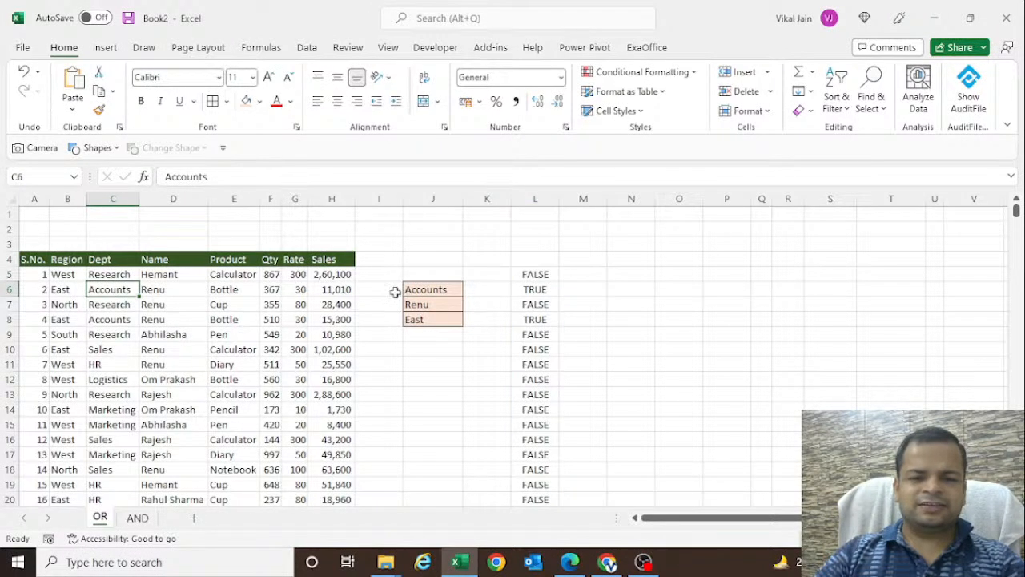
left_click(433, 287)
left_click(531, 293)
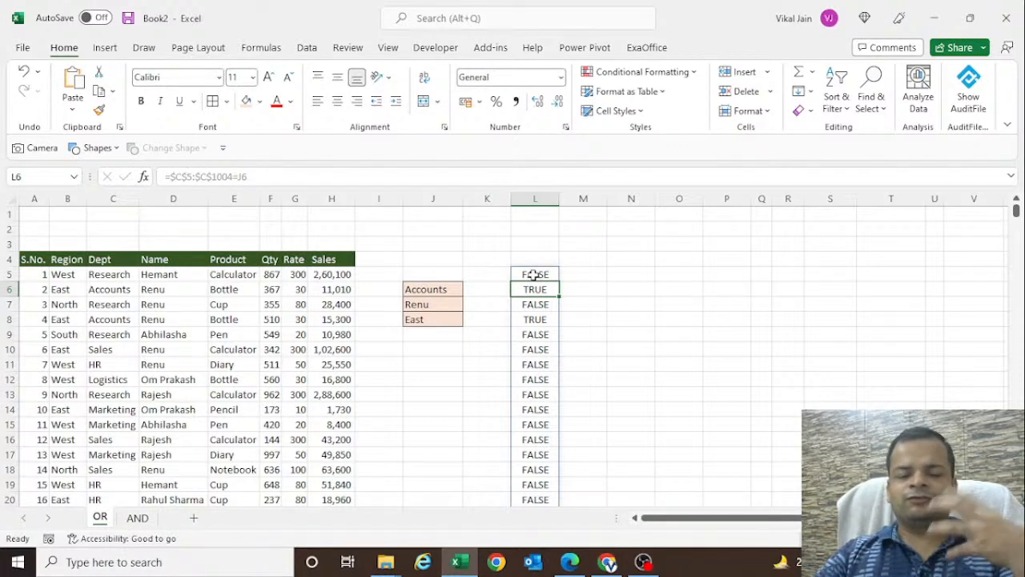
- Write the notes "False = 0" in N5 and "True = 1" in N6, and delete both
left_click(622, 277)
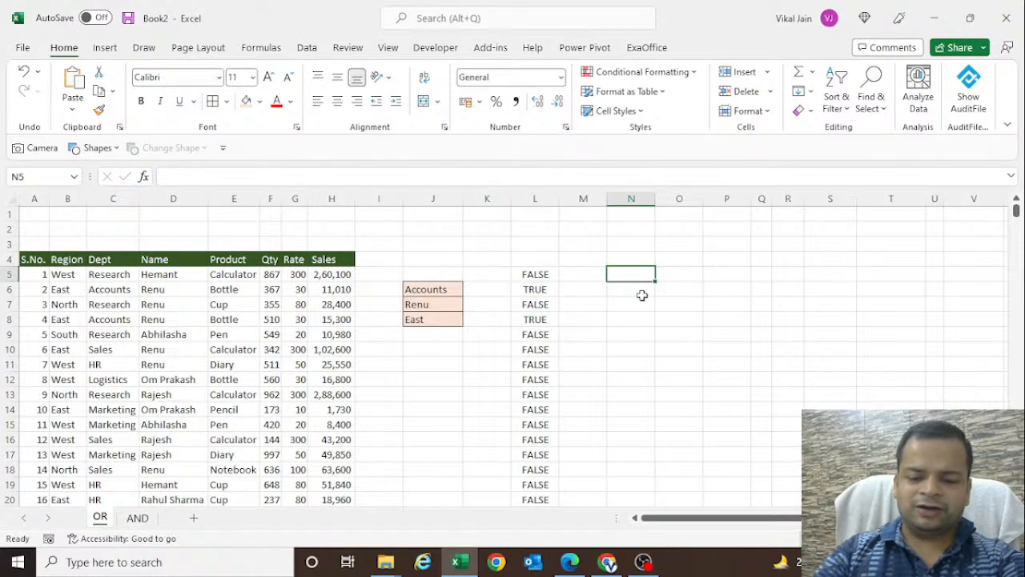
type("False =")
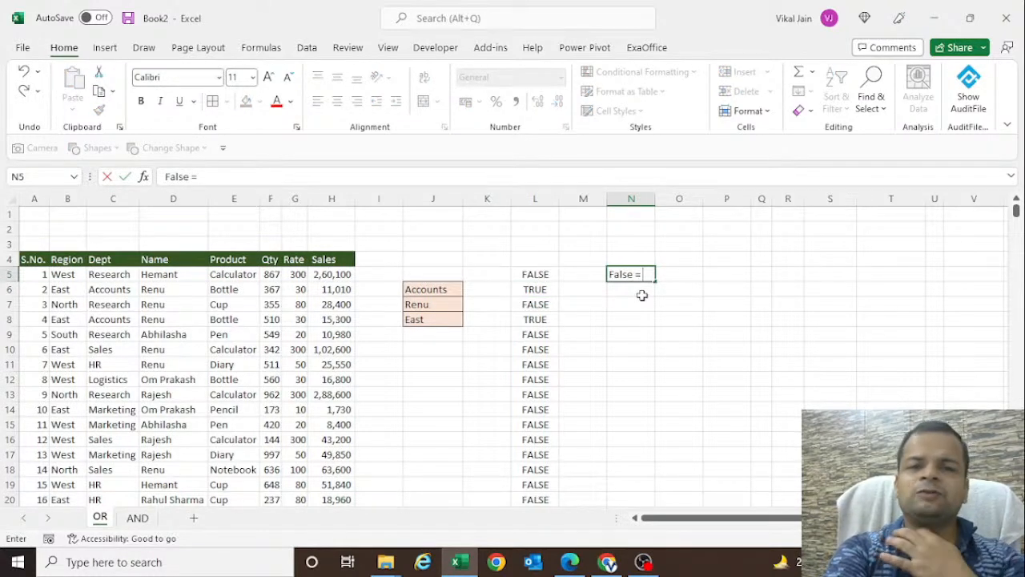
type(" 0")
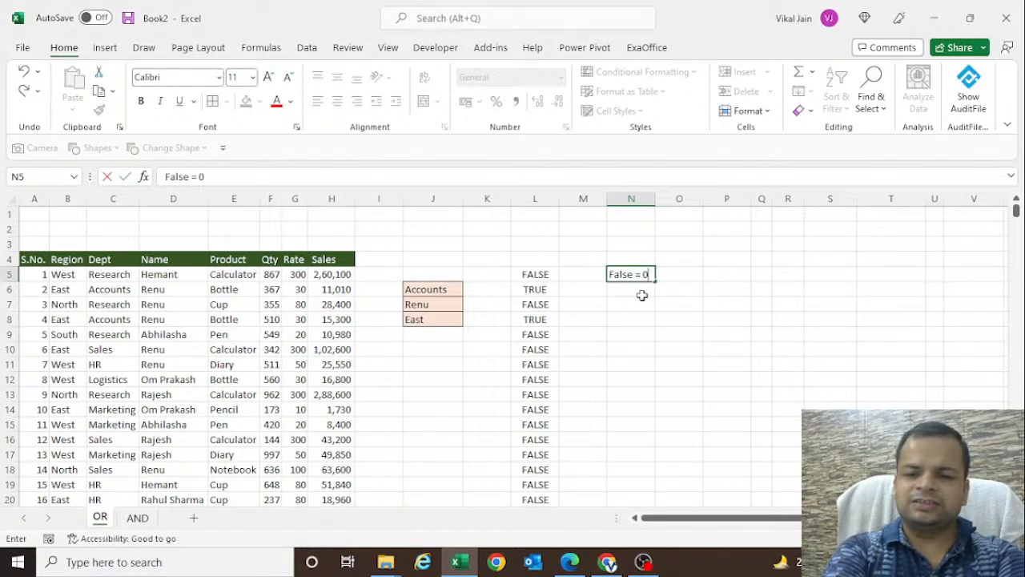
key("Return")
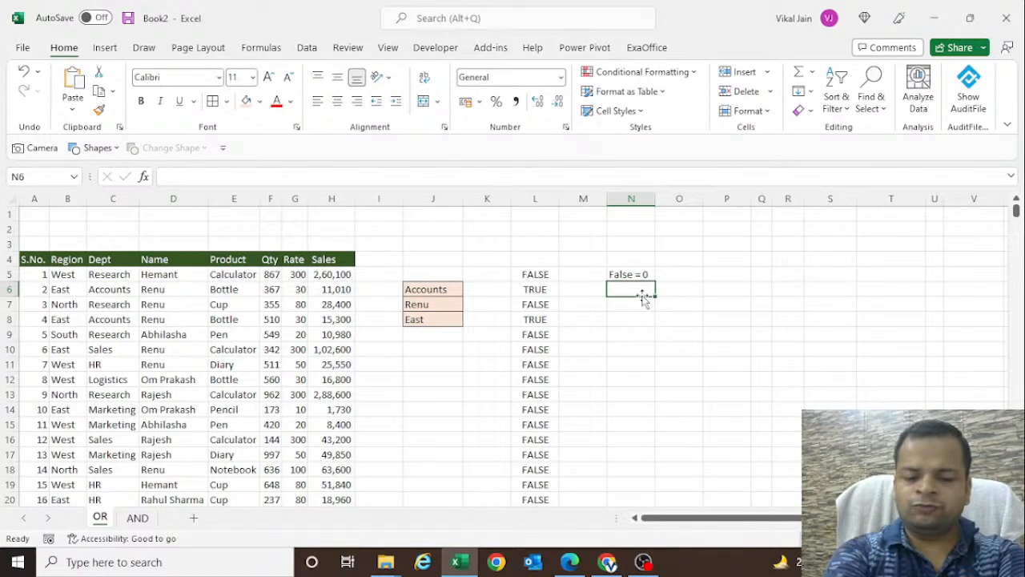
type("True")
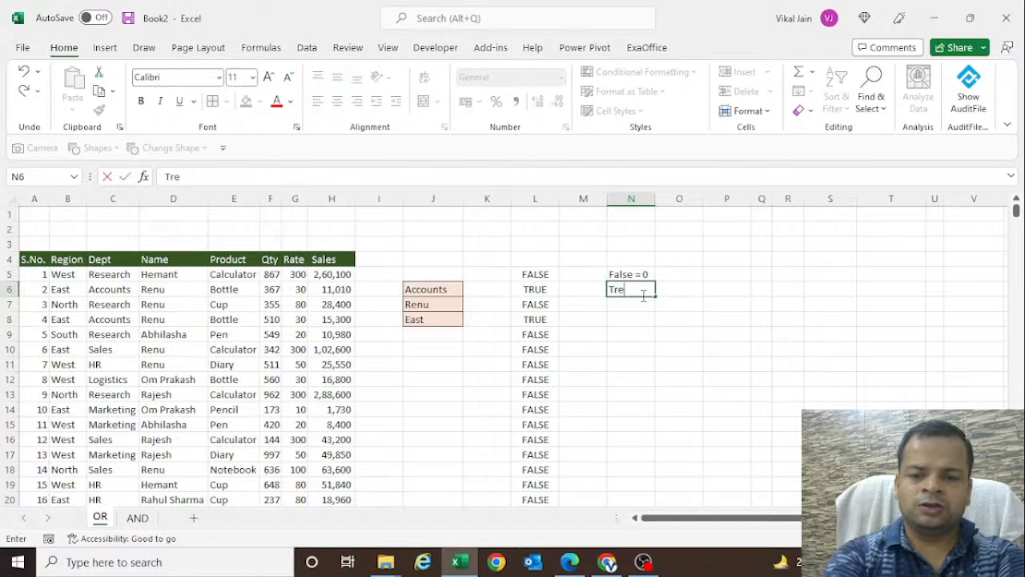
type(" = 1")
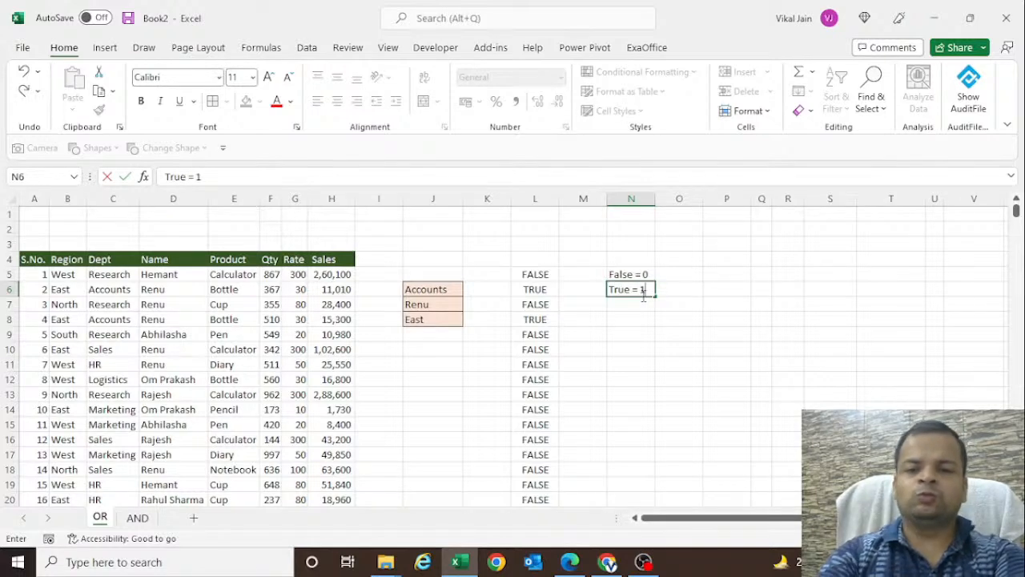
key("Return")
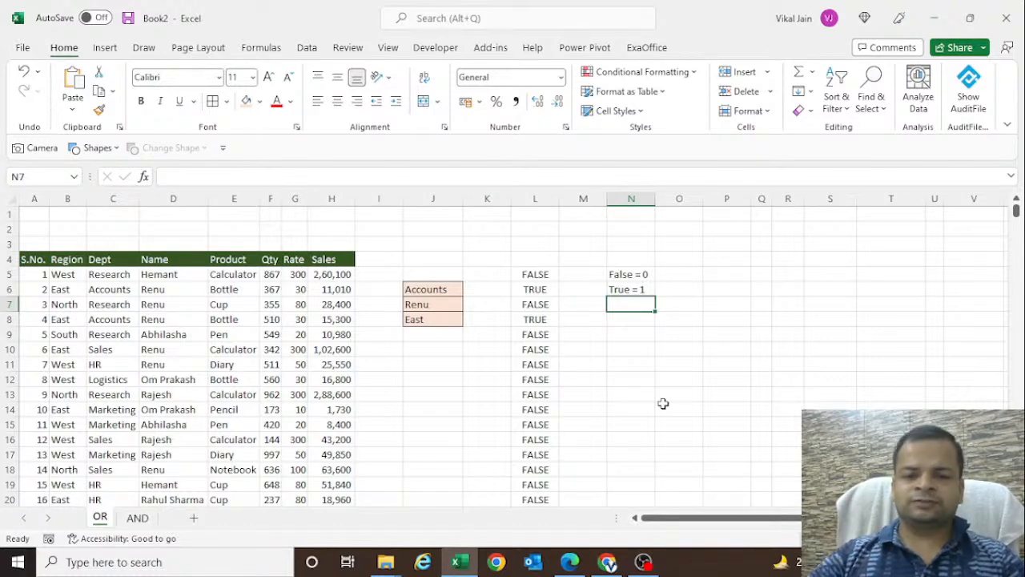
left_click_drag(639, 274, 641, 288)
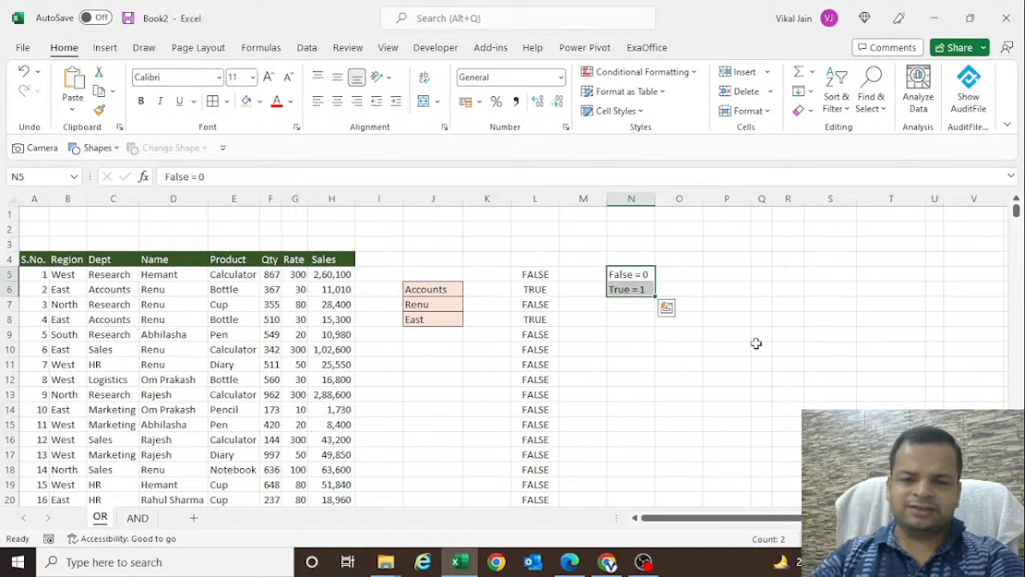
key("Delete")
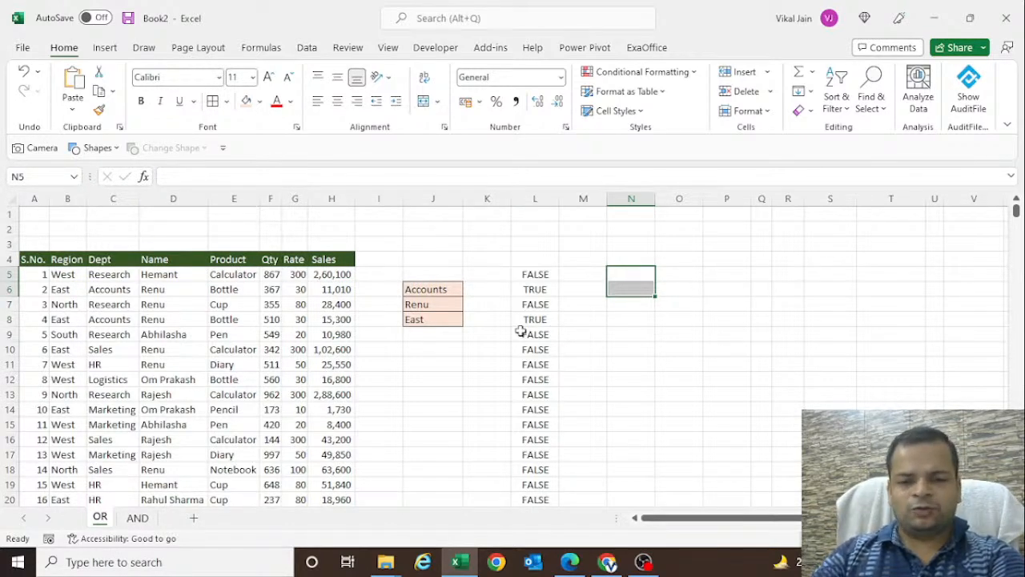
- Label the test columns with the headers Dept in L4 and Name in M4
left_click(525, 262)
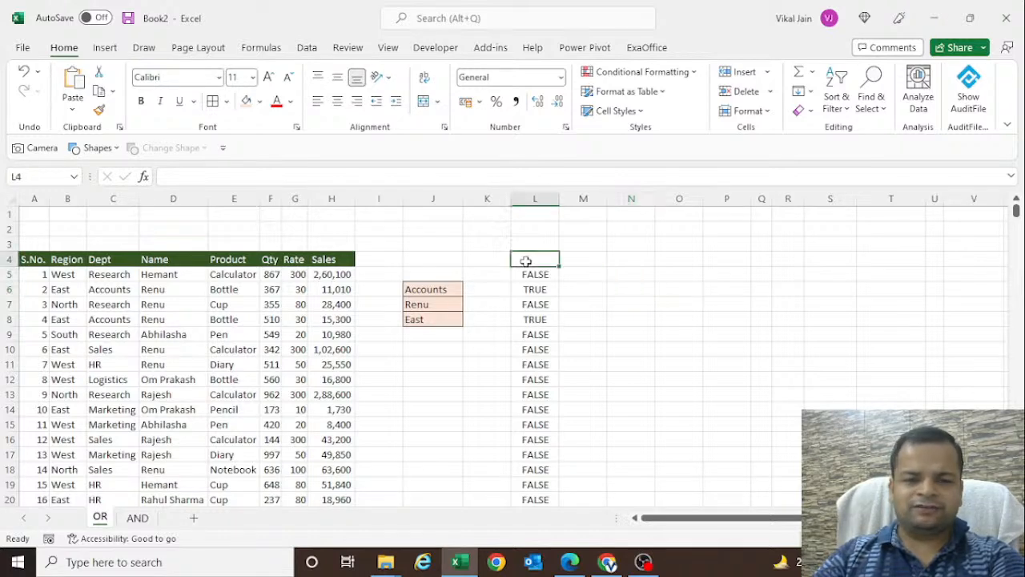
type("Dept")
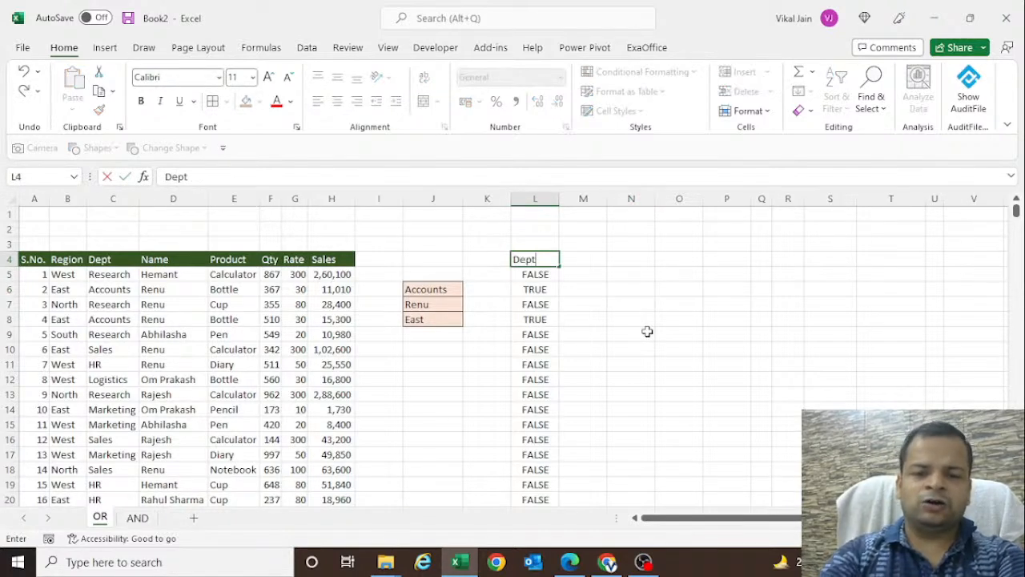
key("Tab")
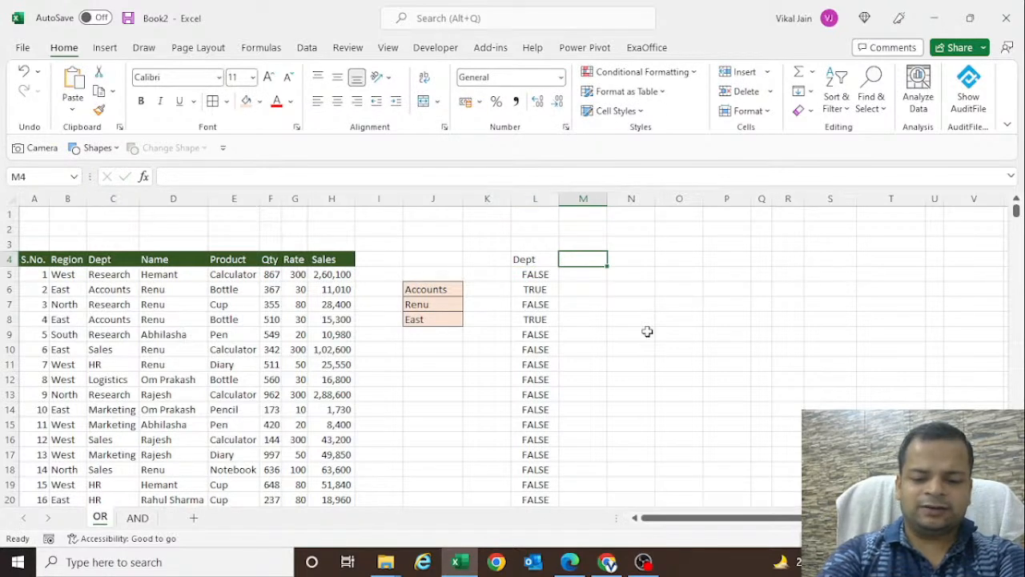
type("Name")
key("Tab")
key("Return")
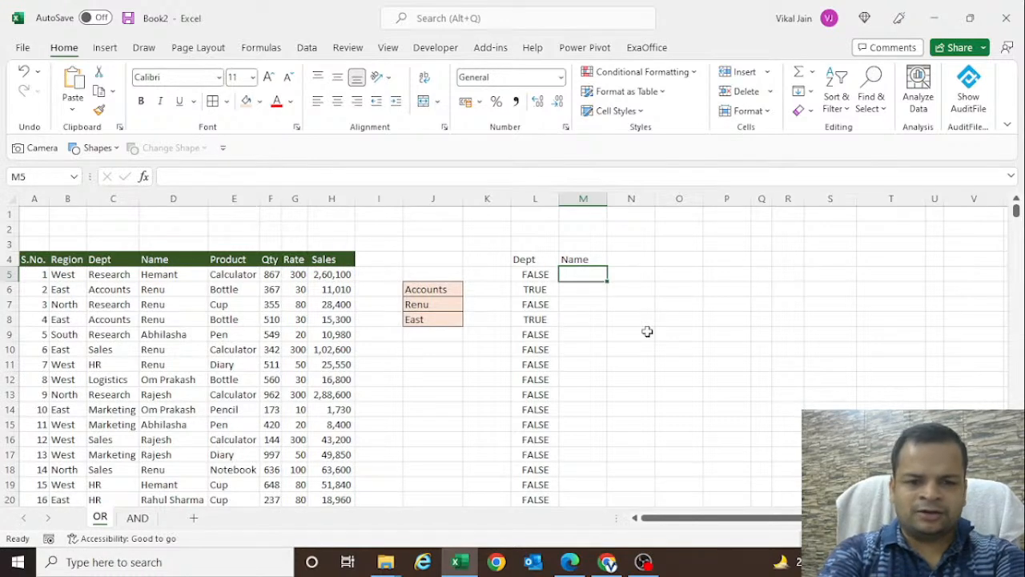
- Enter =$D$5:$D$1004=J7 in M5 to test every Name entry against the name criterion
type("=")
key("Left")
key("Left")
key("Left")
key("Left")
key("Left")
key("Left")
key("Left")
key("Left")
key("Left")
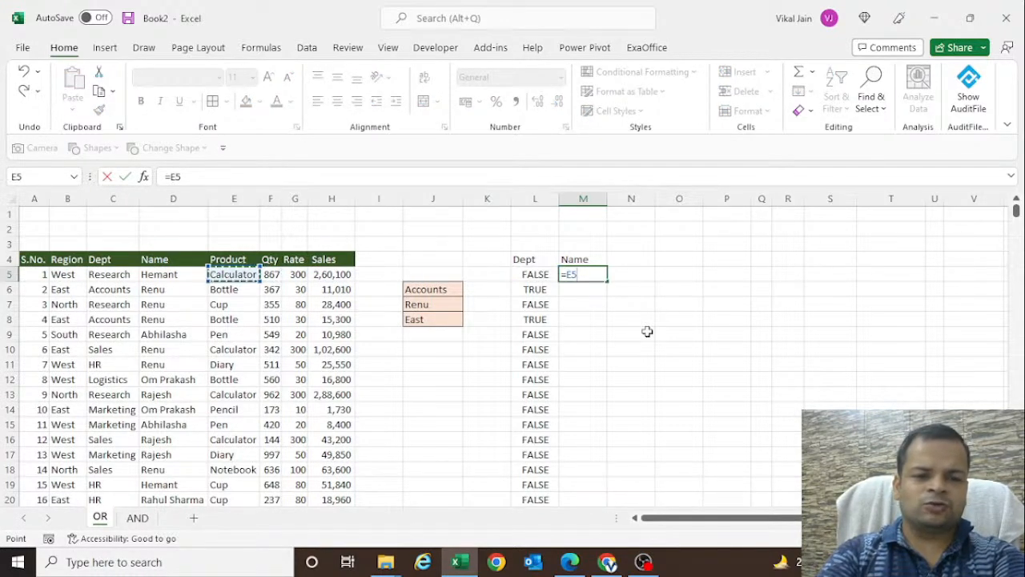
key("ctrl+shift+Down")
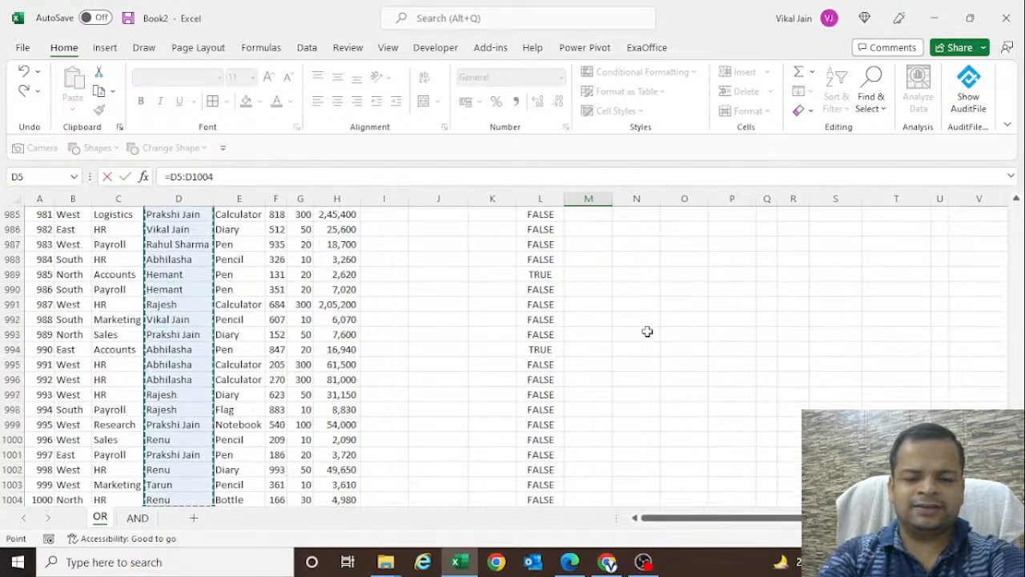
key("F4")
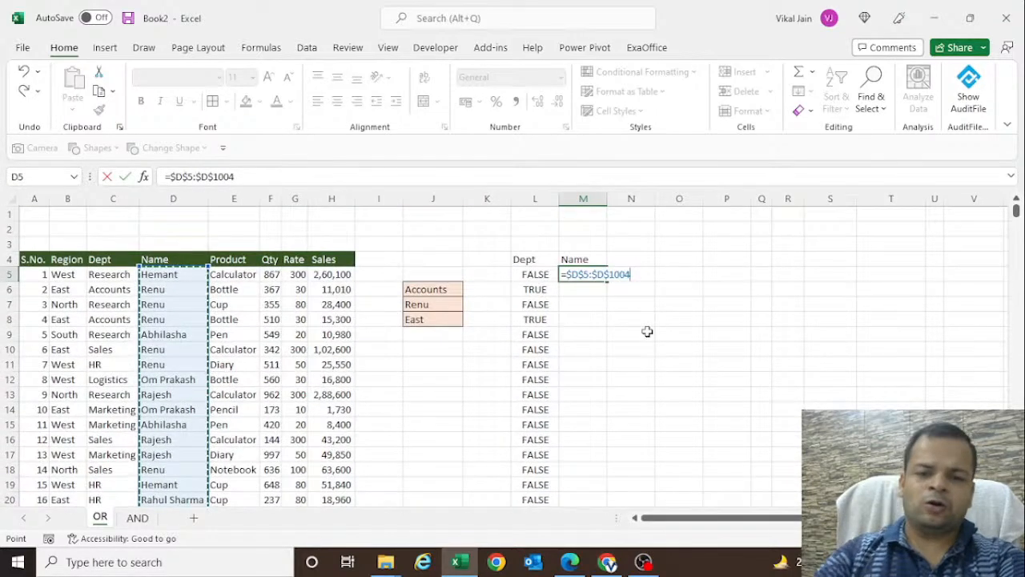
type("=")
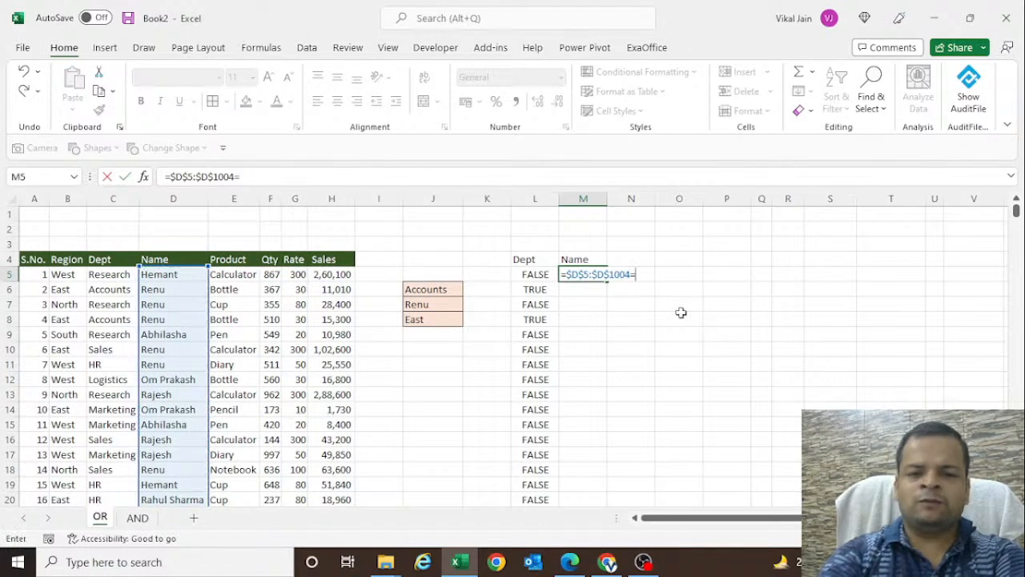
left_click(435, 303)
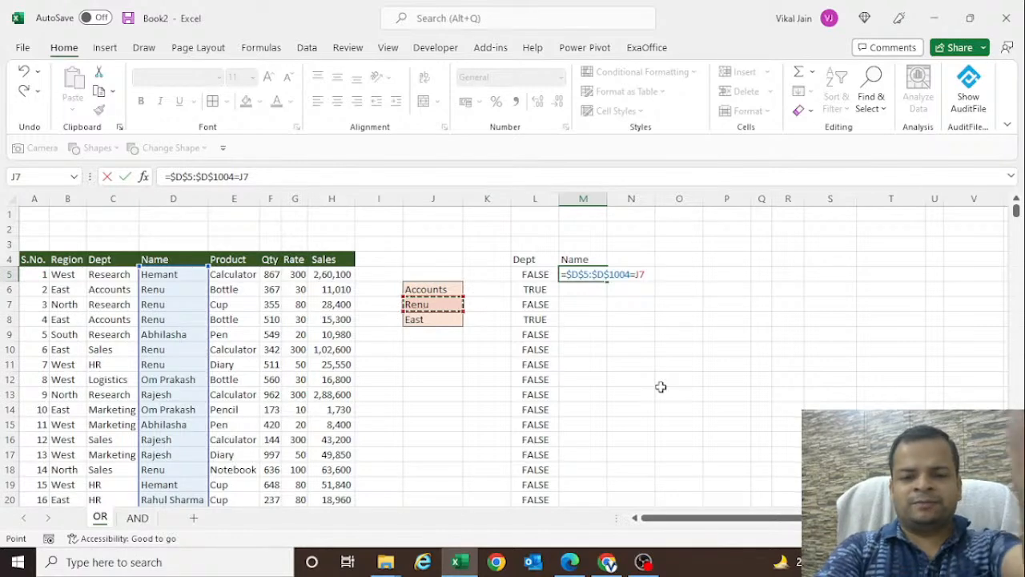
key("Return")
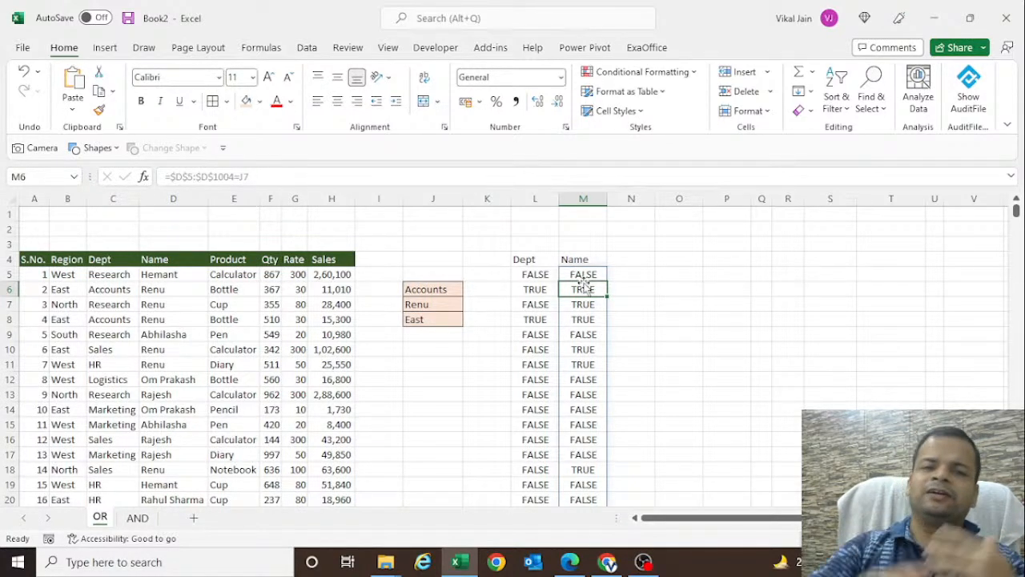
- Label the third test column with the header Region in N4
left_click(641, 258)
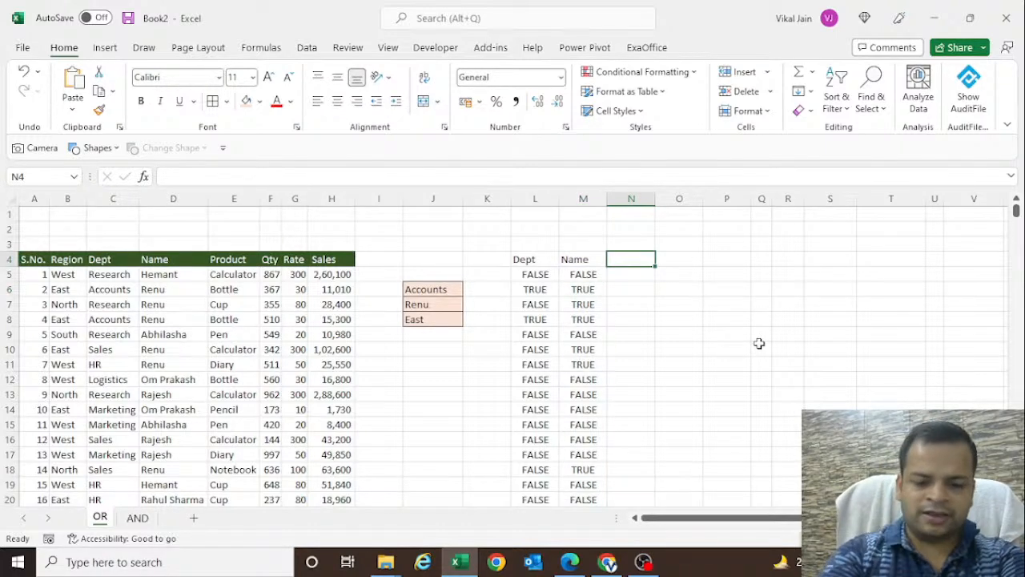
type("Eass")
key("Escape")
type("Region")
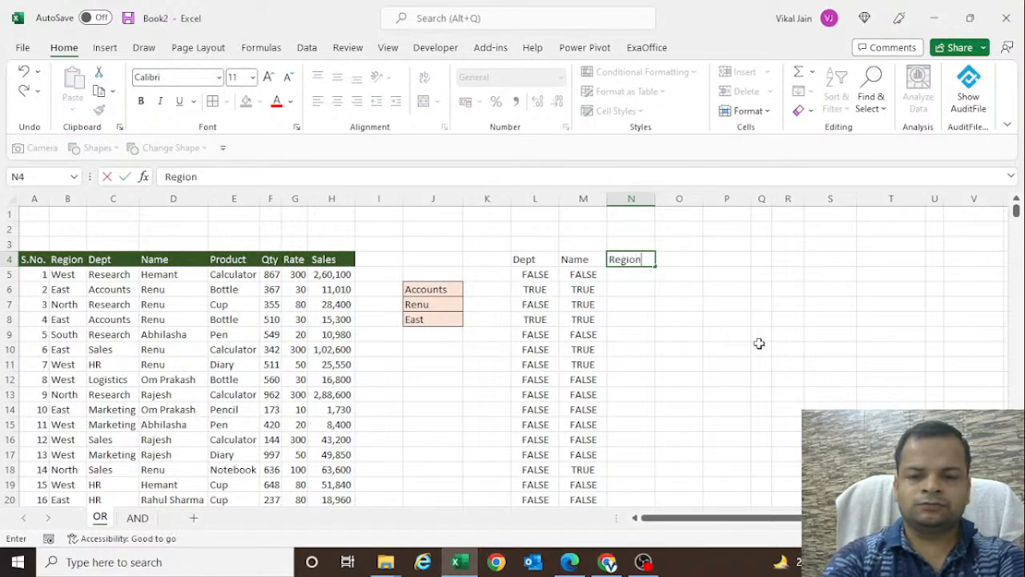
key("Return")
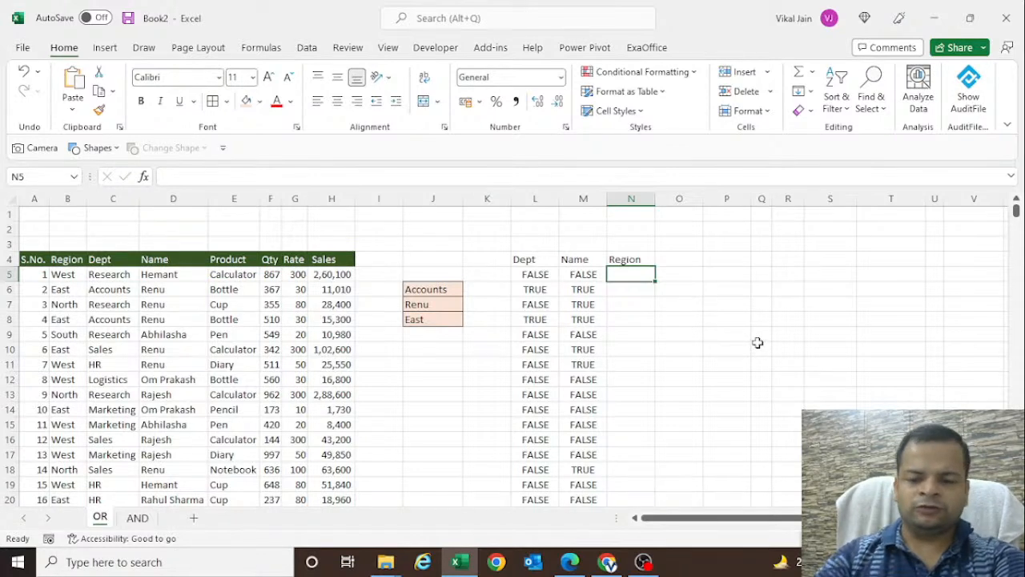
- Enter =$B$5:$B$1004=J8 in N5 to test every Region entry against the region criterion
type("=")
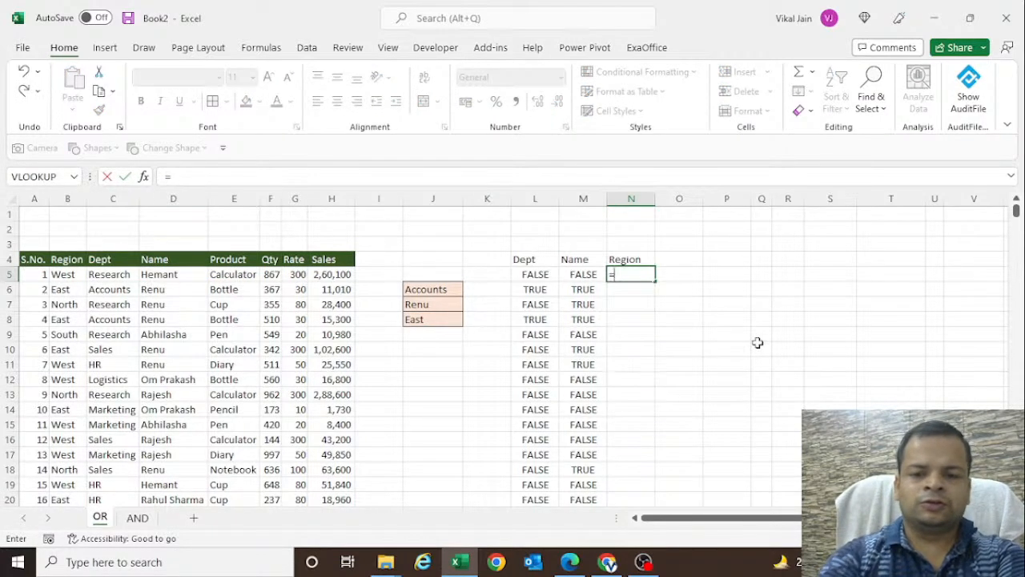
left_click(69, 273)
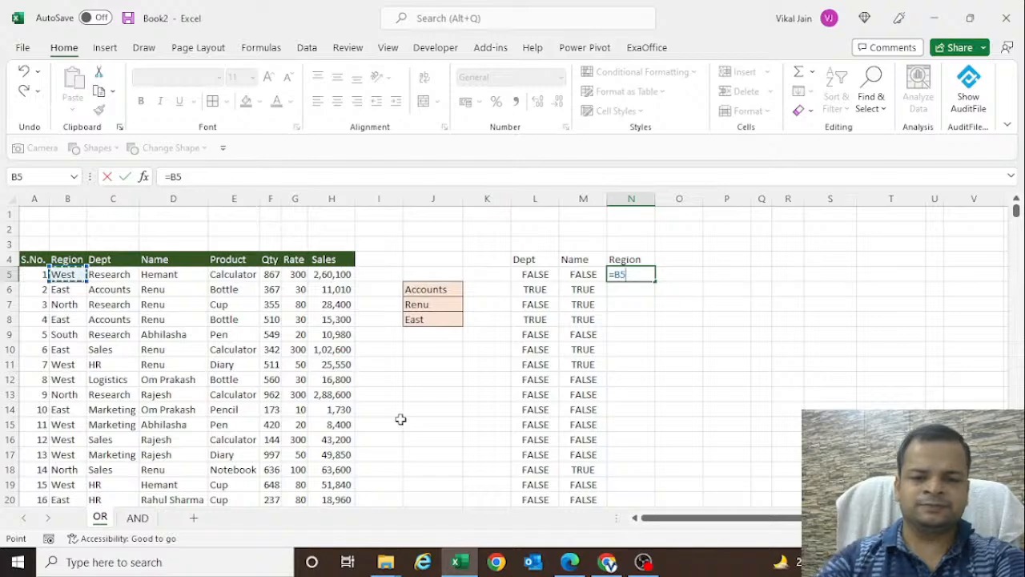
key("ctrl+shift+Down")
key("F4")
key("ctrl+BackSpace")
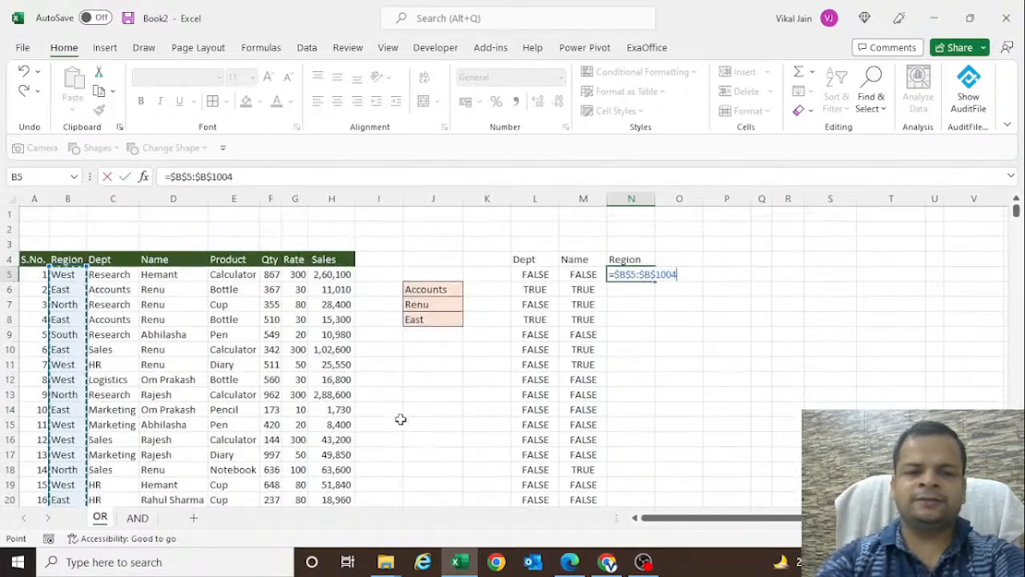
type("=")
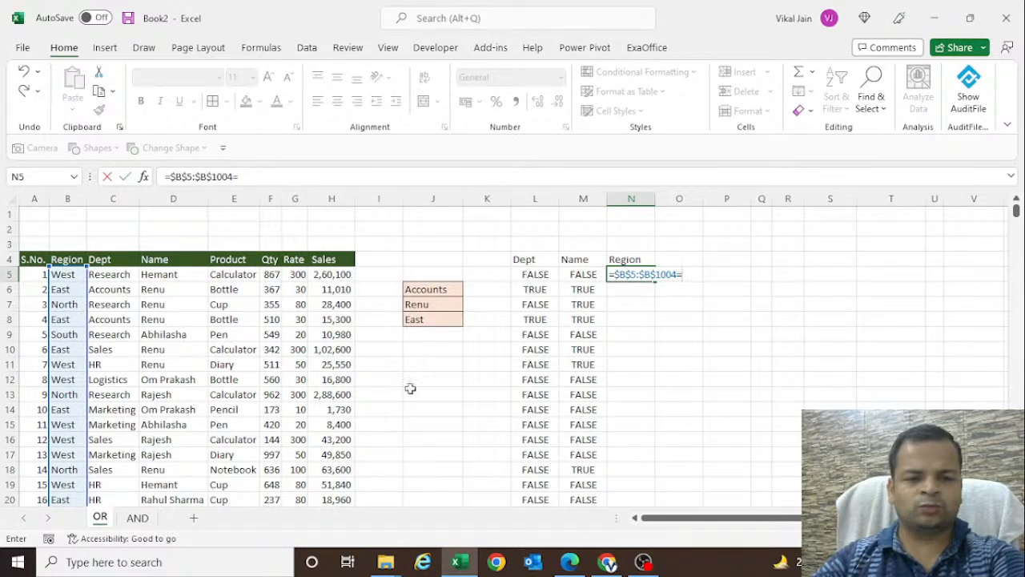
left_click(440, 320)
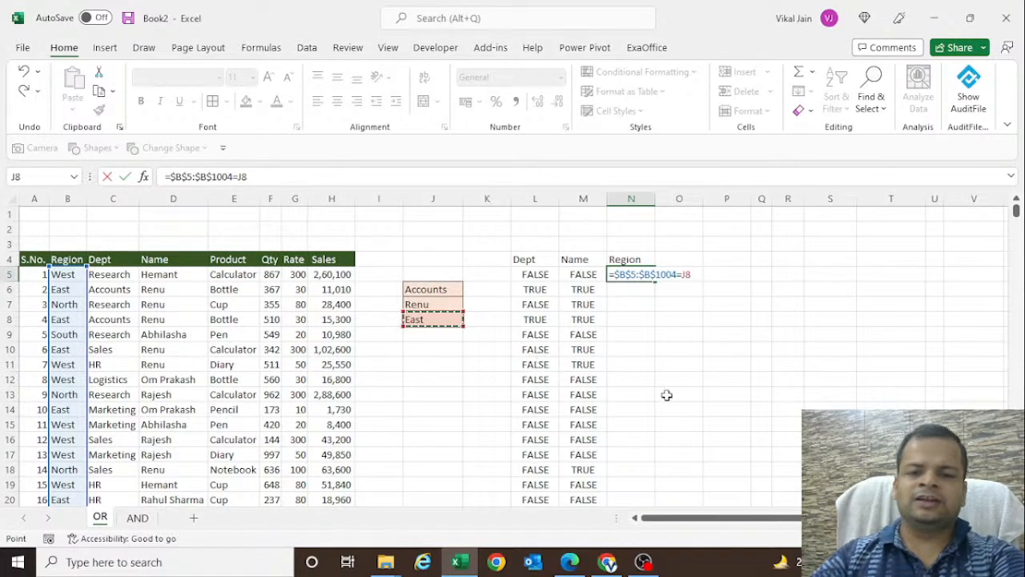
key("Return")
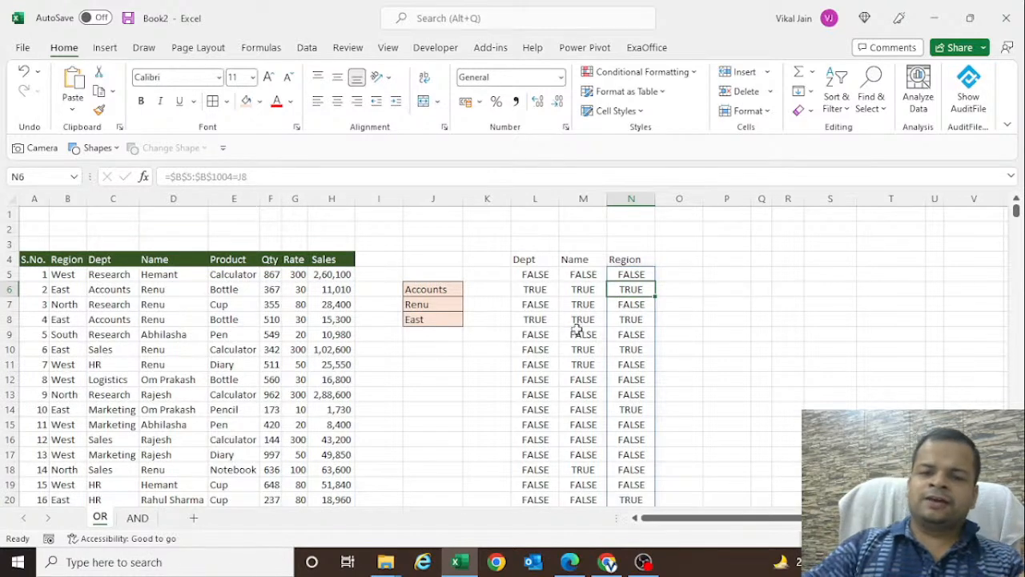
- Review the first result of each test column and add the header Adding in O4
left_click(536, 274)
left_click(568, 273)
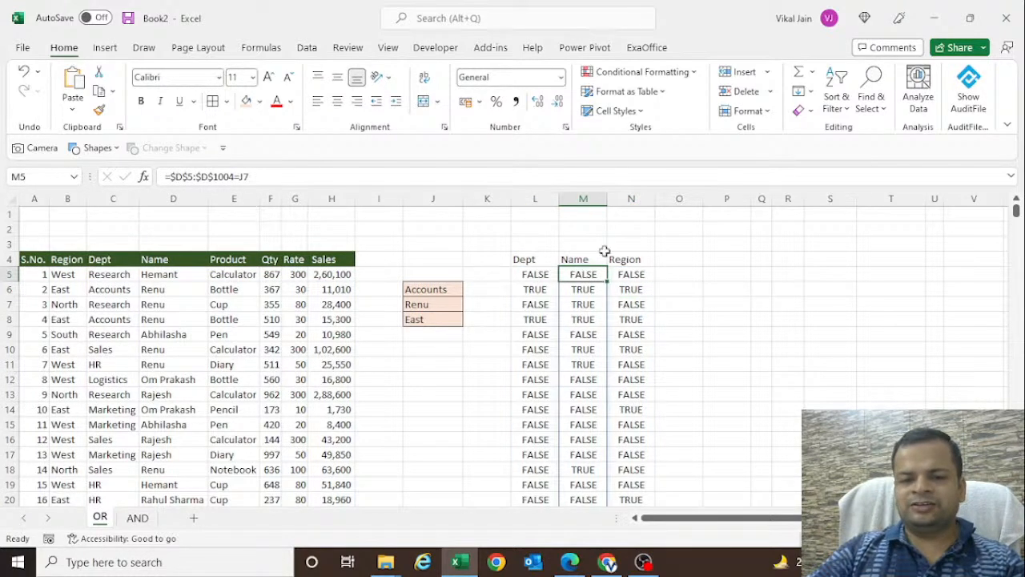
left_click(623, 272)
left_click(666, 260)
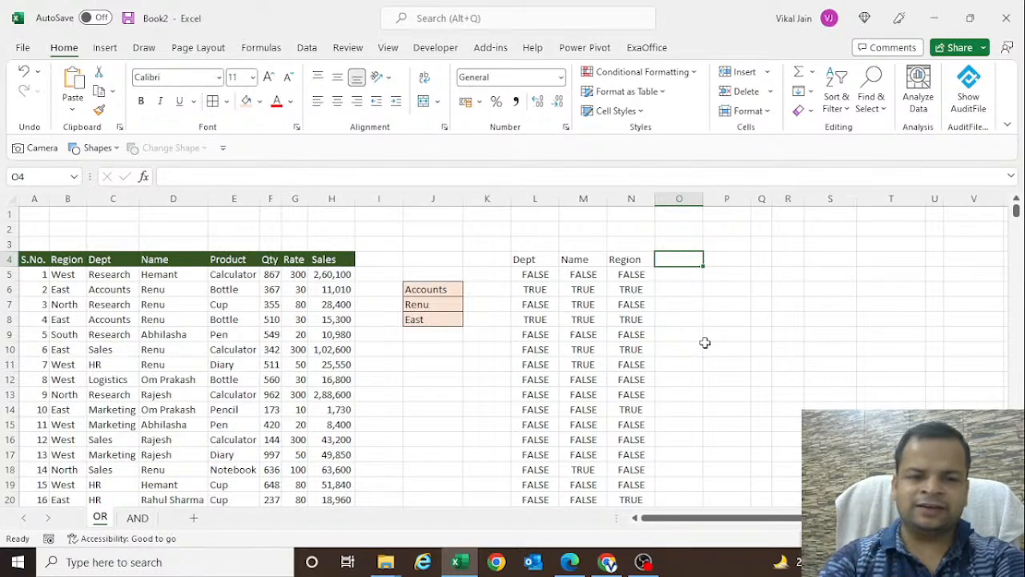
type("Adding")
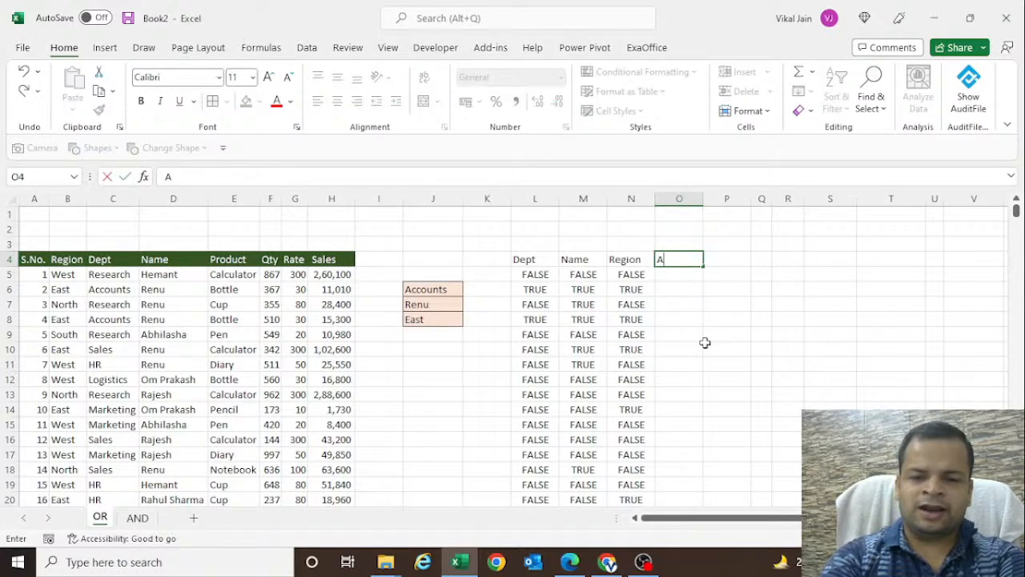
key("Return")
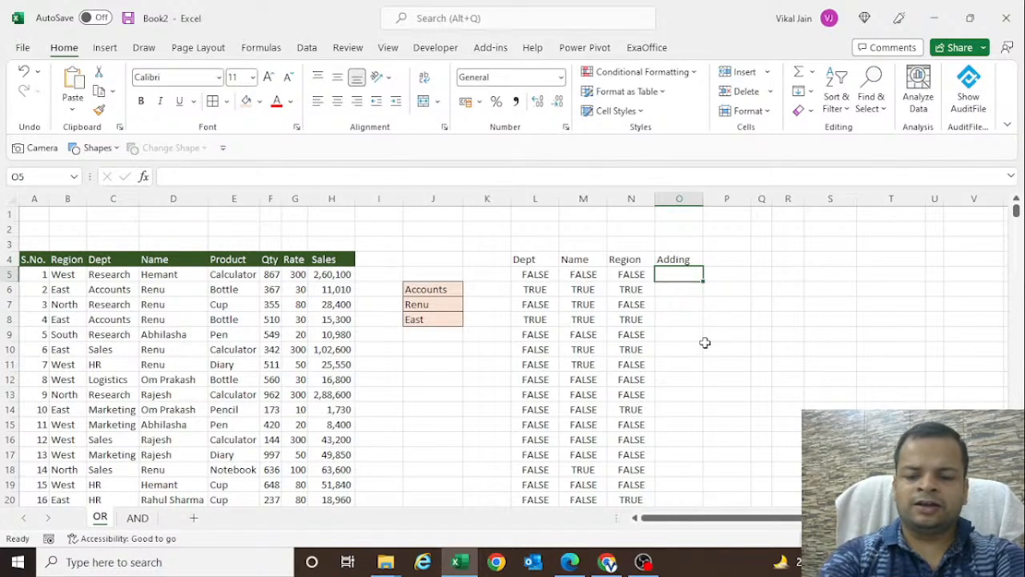
- Enter =L5+M5+N5 in O5 to add the three test results, and fill the formula down the table's length
type("=")
key("Left")
key("Left")
key("Left")
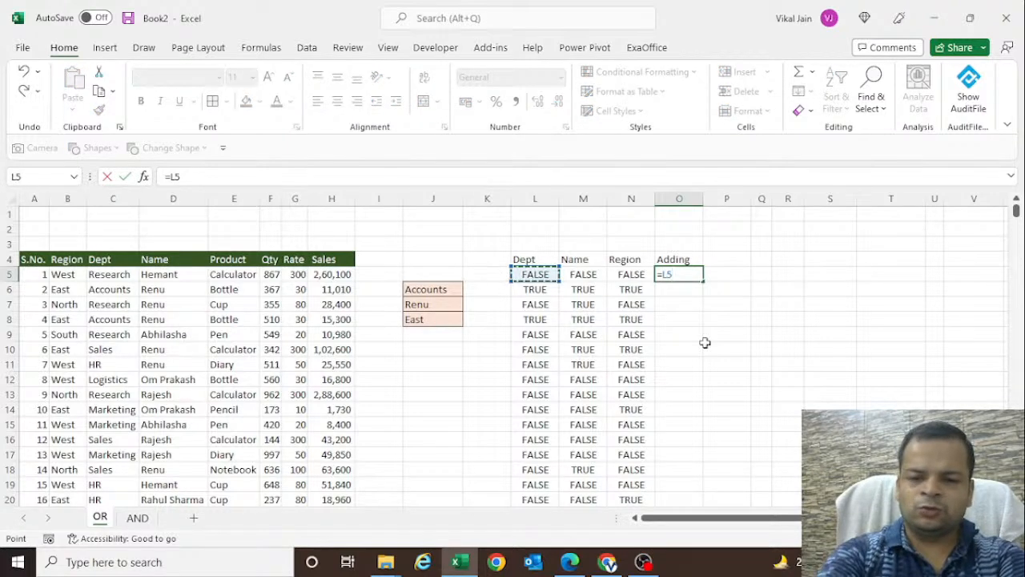
key("shift+Return")
type("+")
key("Escape")
key("Down")
key("F2")
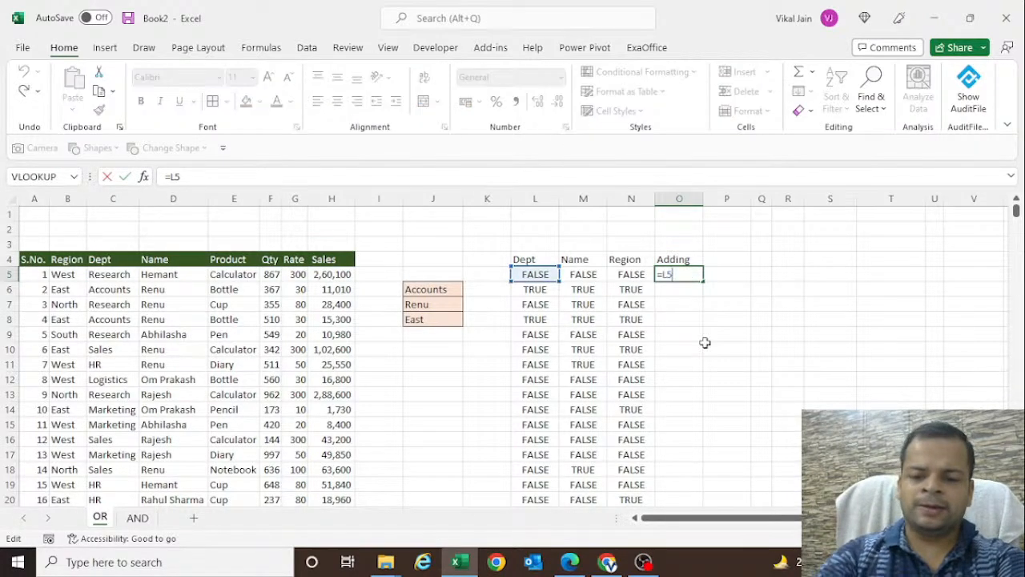
type("+")
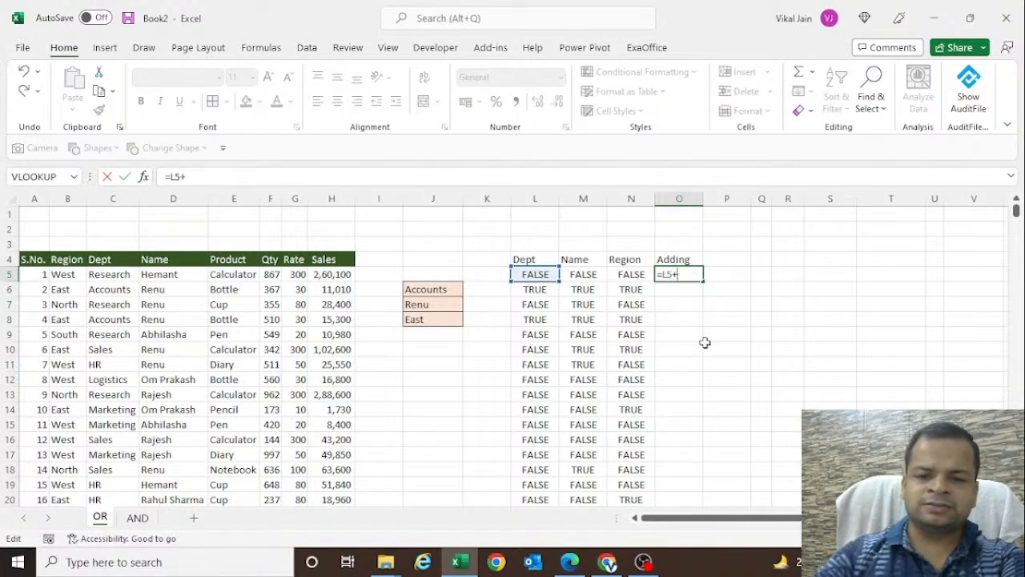
left_click(591, 276)
type("+")
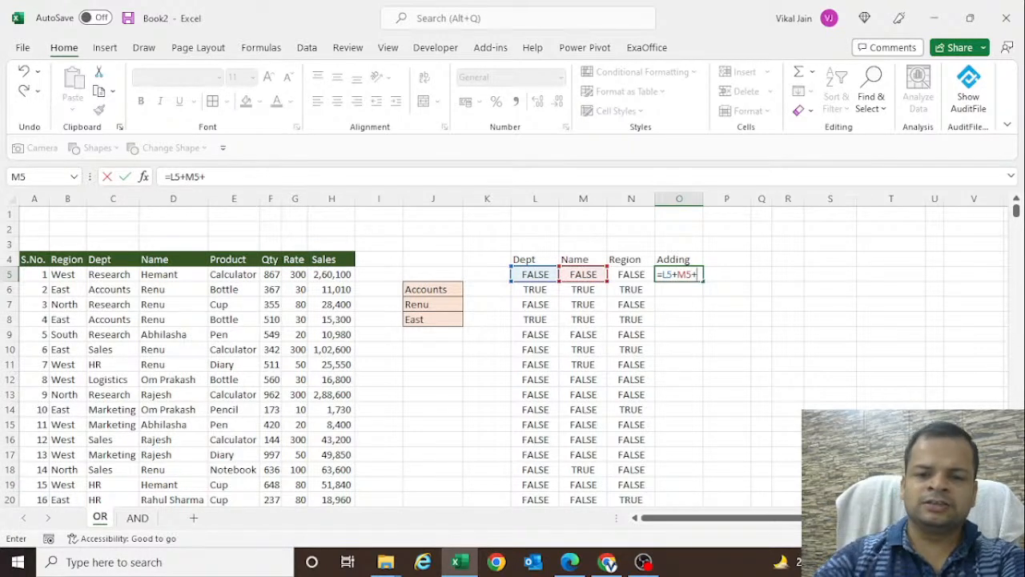
left_click(631, 276)
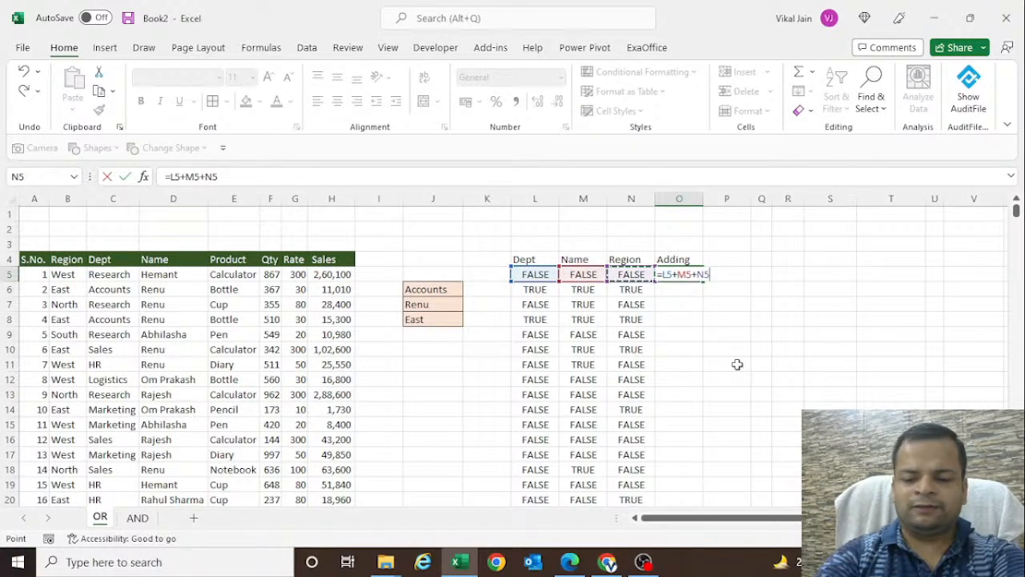
key("Return")
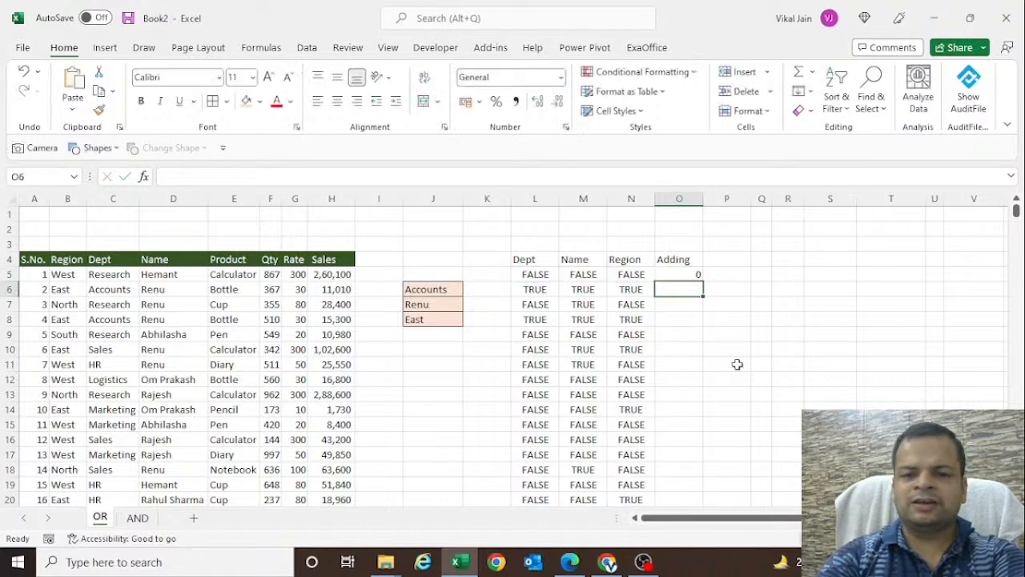
left_click(697, 275)
double_click(703, 279)
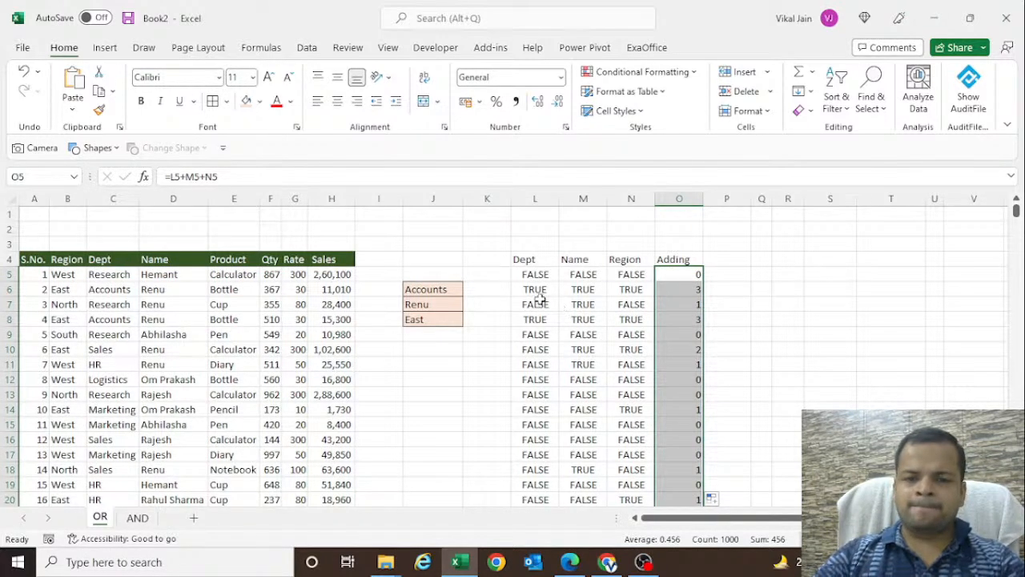
- Compare the sums in O6 to O8 with the test results in their rows
left_click(671, 293)
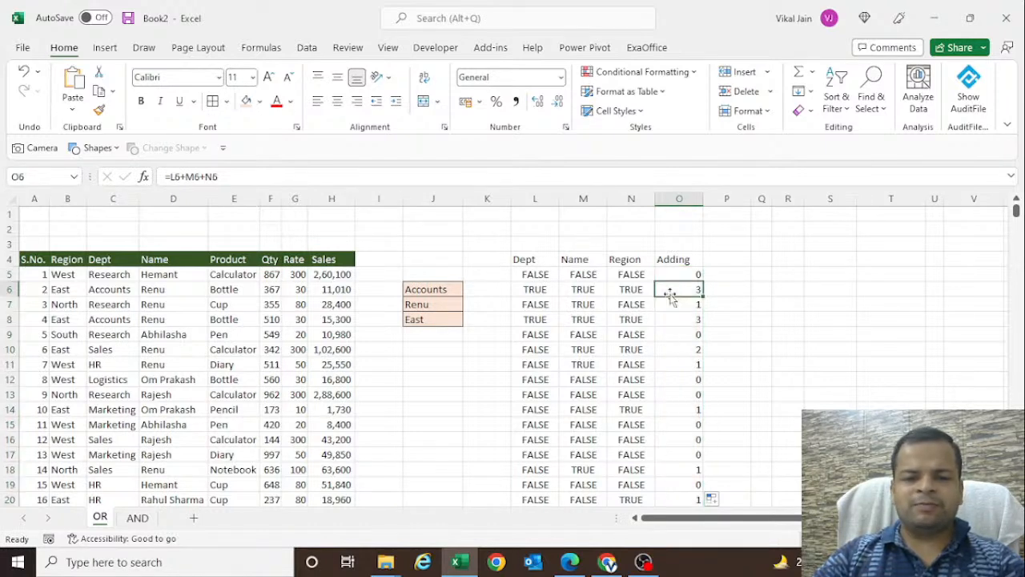
left_click(533, 310)
left_click(685, 306)
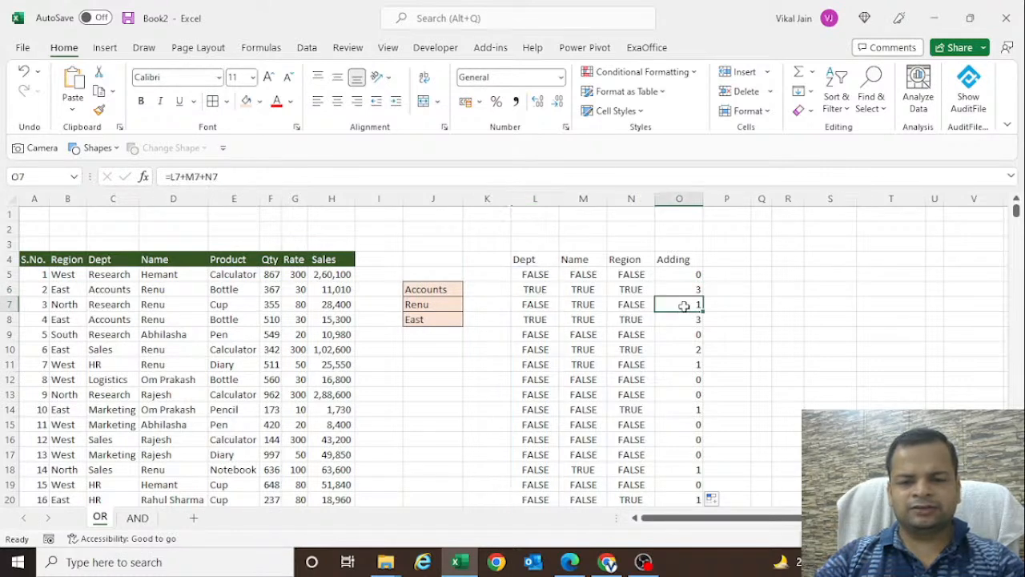
left_click(695, 287)
left_click(690, 302)
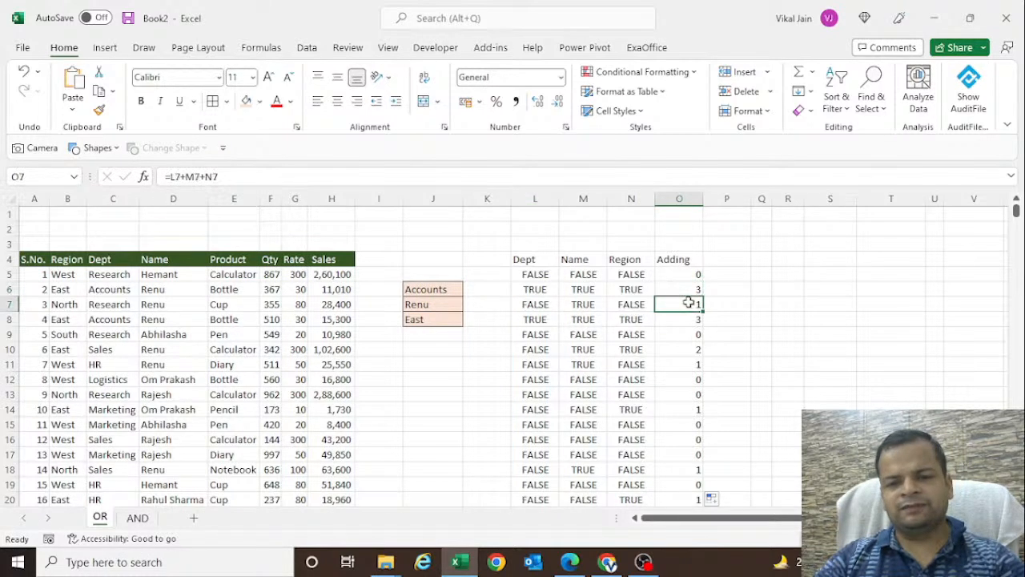
left_click(689, 319)
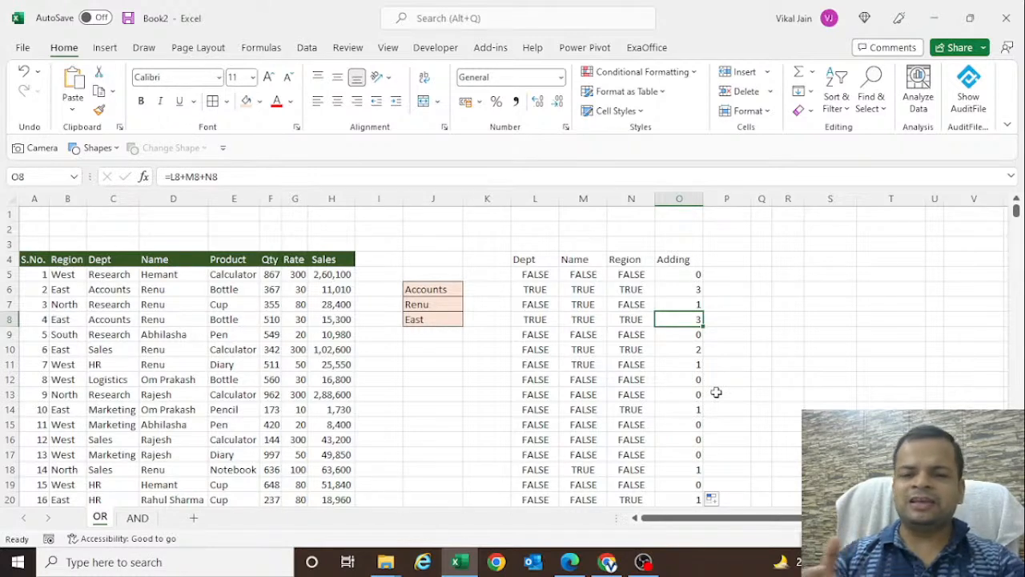
- Compare the criteria in J6:J8 with the region, department and name entries of the second record
left_click(534, 292)
left_click_drag(433, 290, 432, 319)
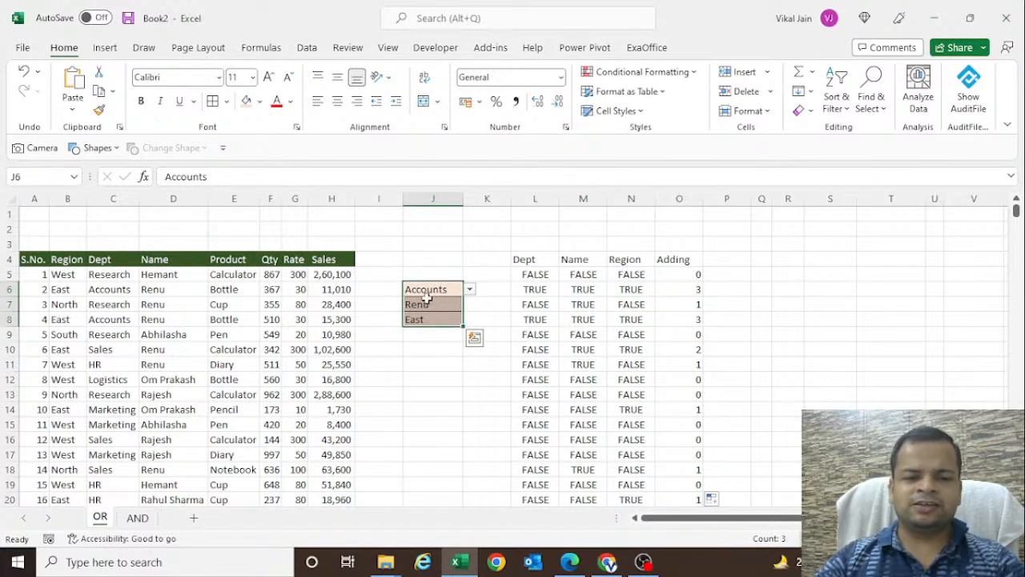
left_click(62, 290)
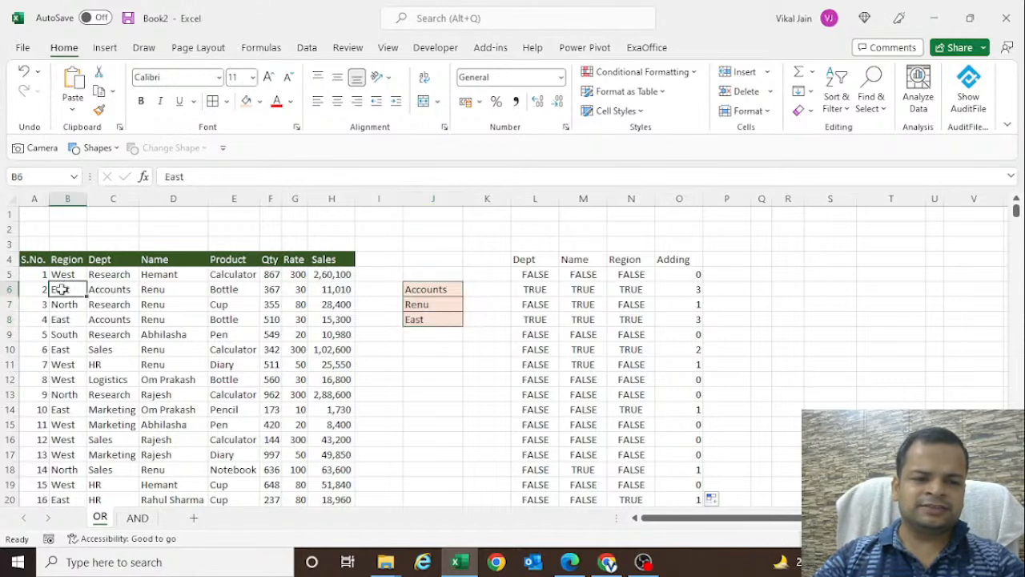
left_click(423, 320)
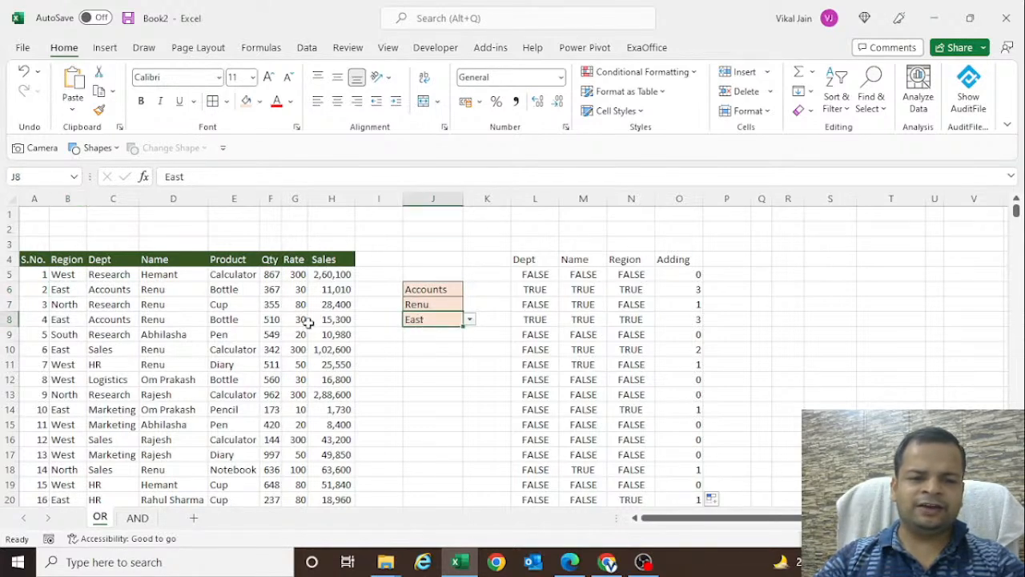
left_click(439, 291)
left_click(108, 300)
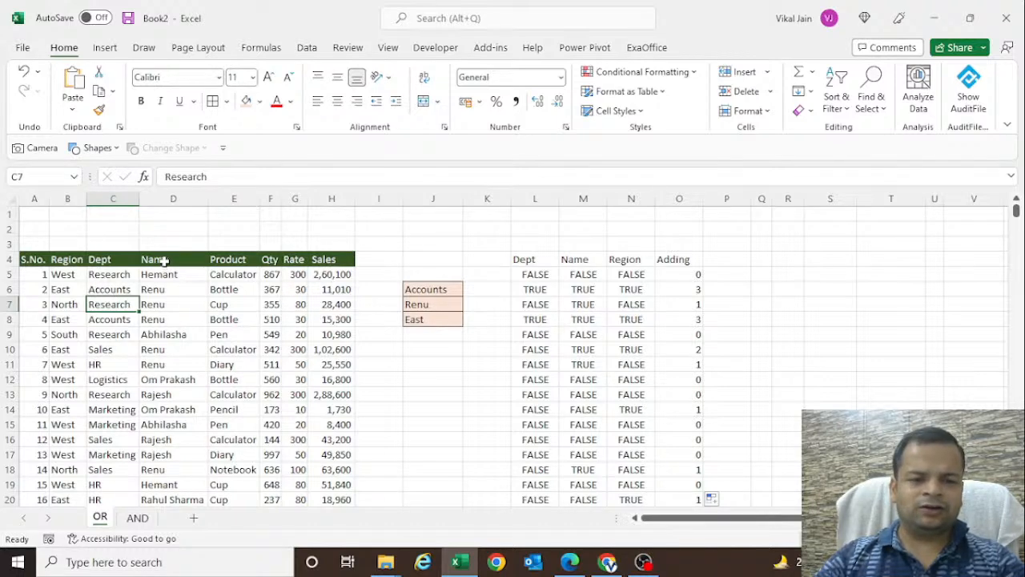
left_click(157, 293)
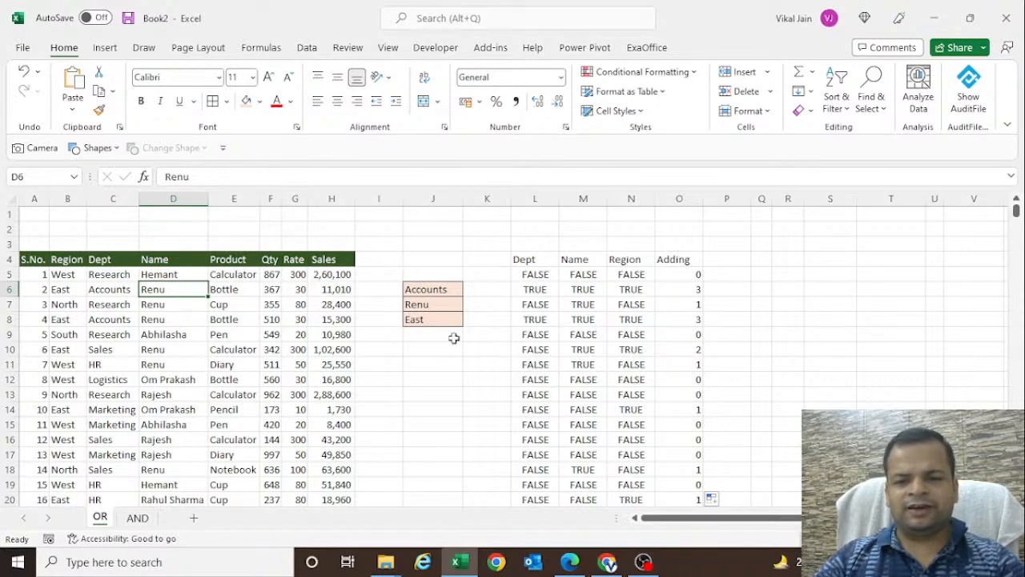
- Examine how the Dept, Name and Region tests in row 6 lead to its sum, and inspect the sum in O5
left_click(535, 290)
left_click(686, 289)
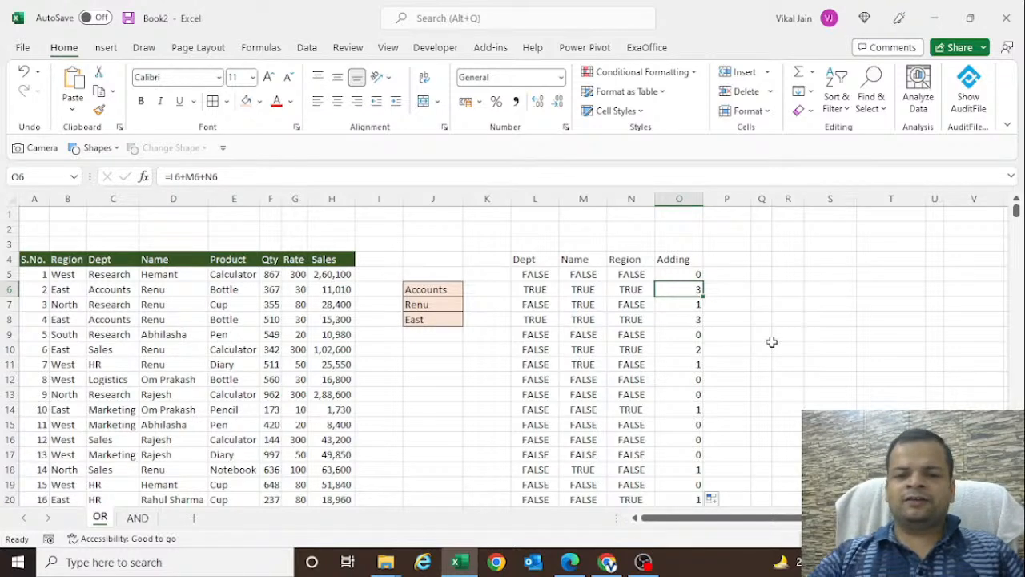
left_click(533, 292)
left_click(581, 292)
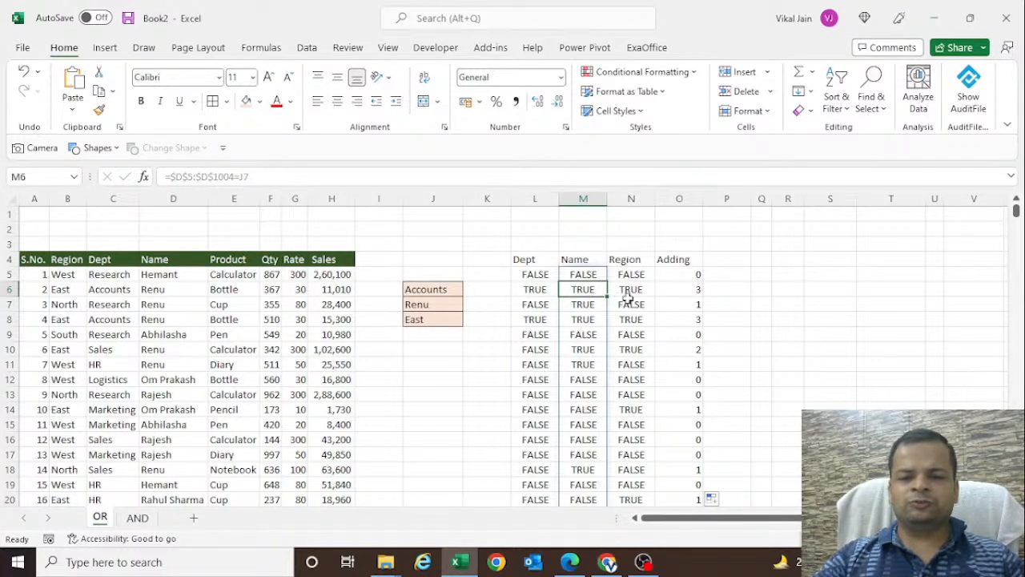
left_click(630, 303)
left_click(682, 273)
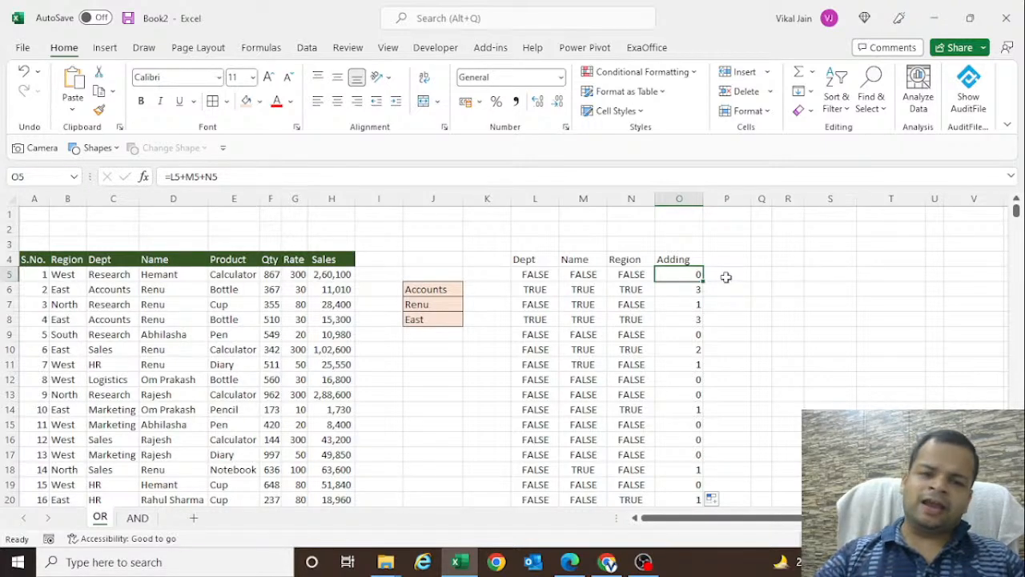
- Clear the name criterion in J7, leaving the department and region criteria in place
left_click(439, 293)
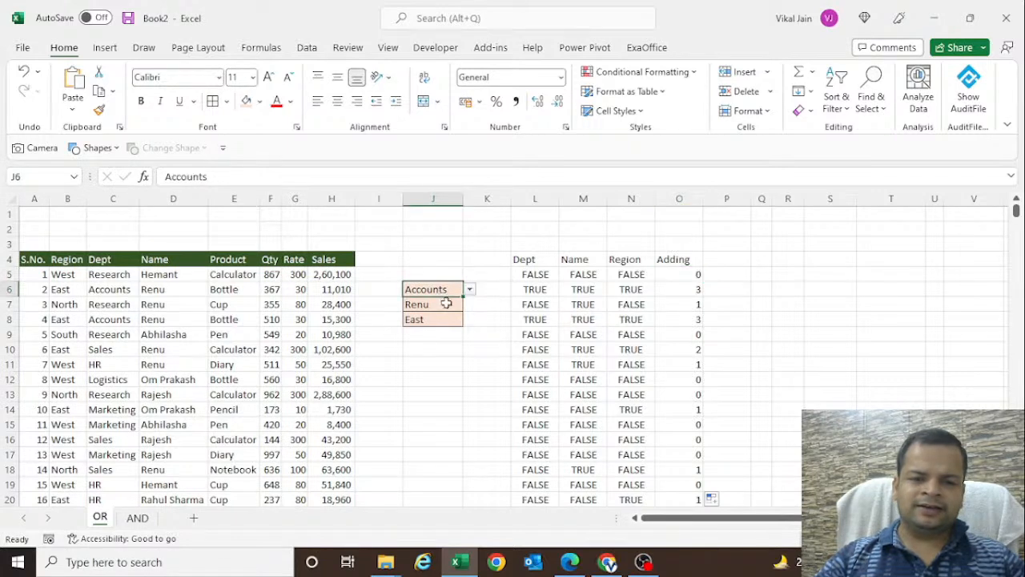
left_click(433, 304)
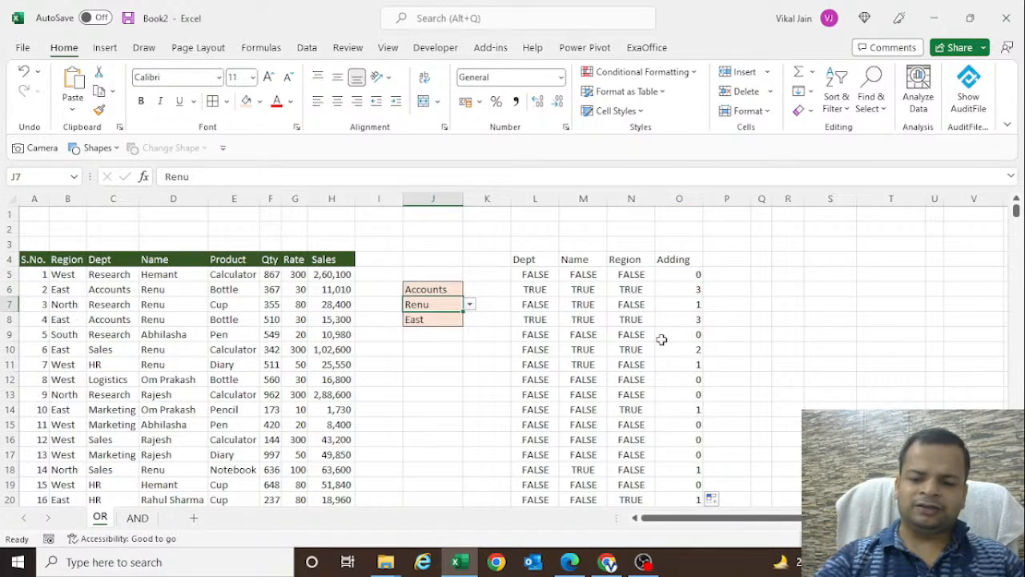
key("Delete")
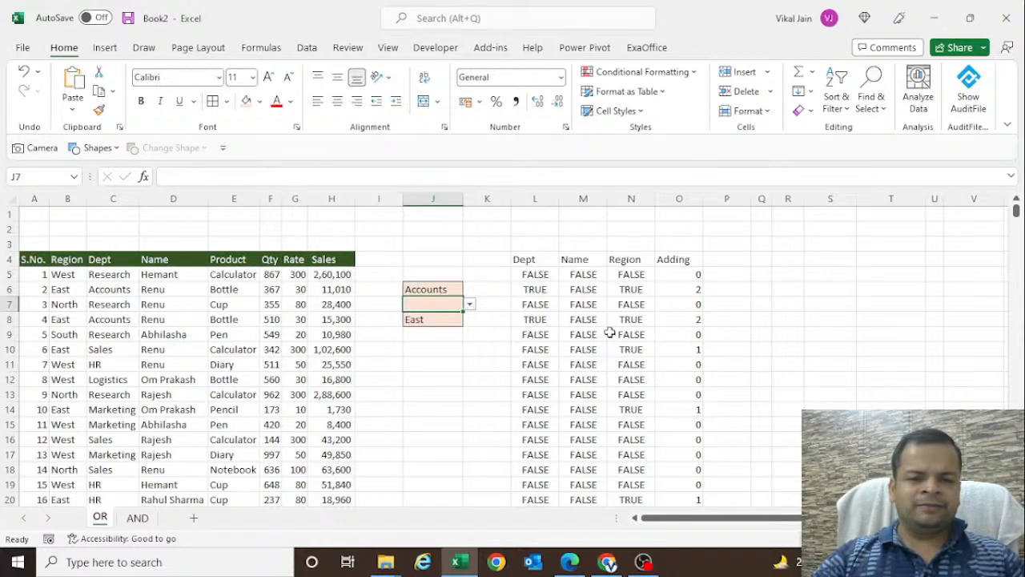
- Clear the department criterion in J6, and undo the clearing of both the department and name criteria
left_click(434, 290)
left_click(427, 320)
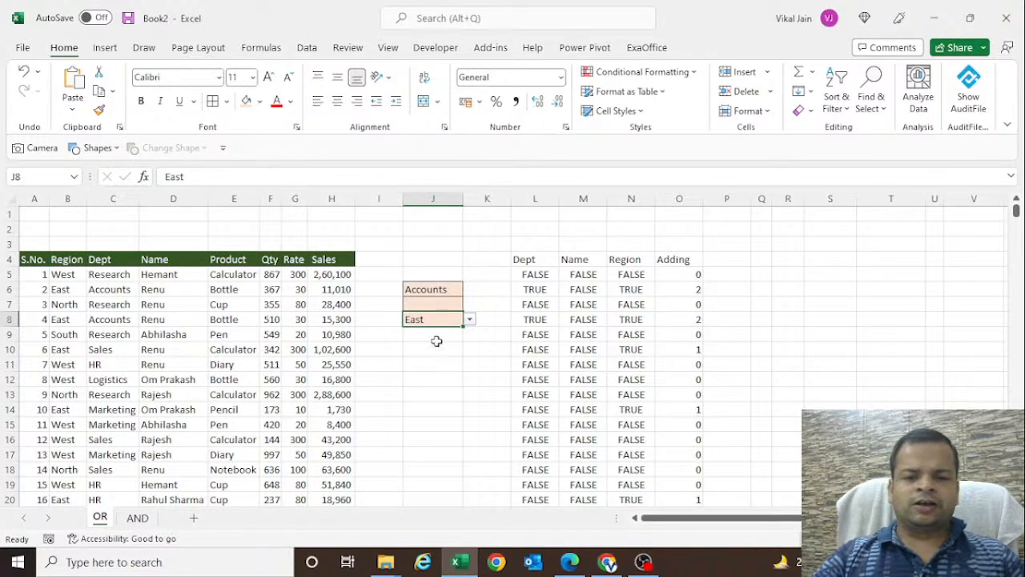
left_click(435, 289)
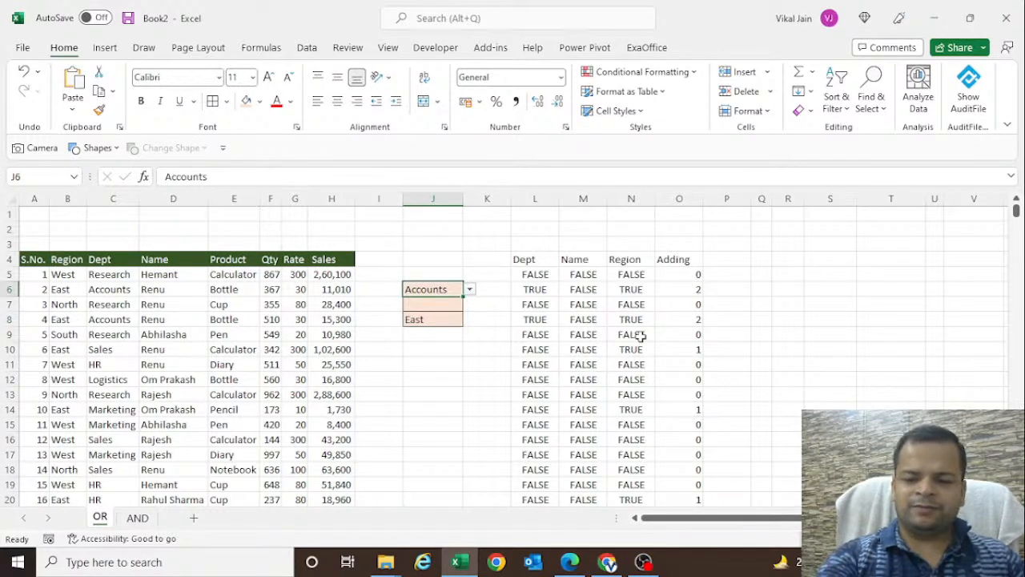
key("Delete")
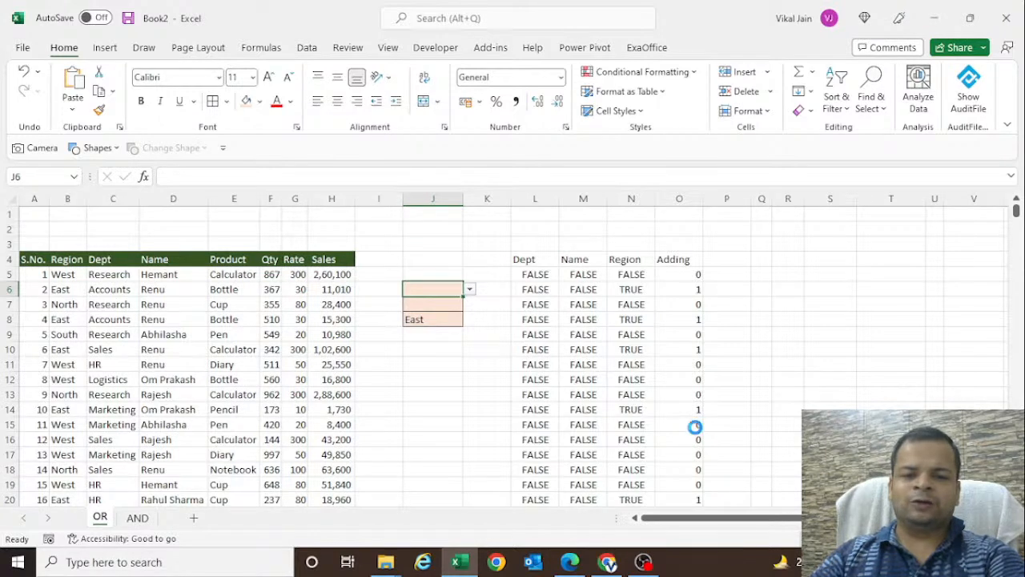
key("ctrl+z")
key("ctrl+z")
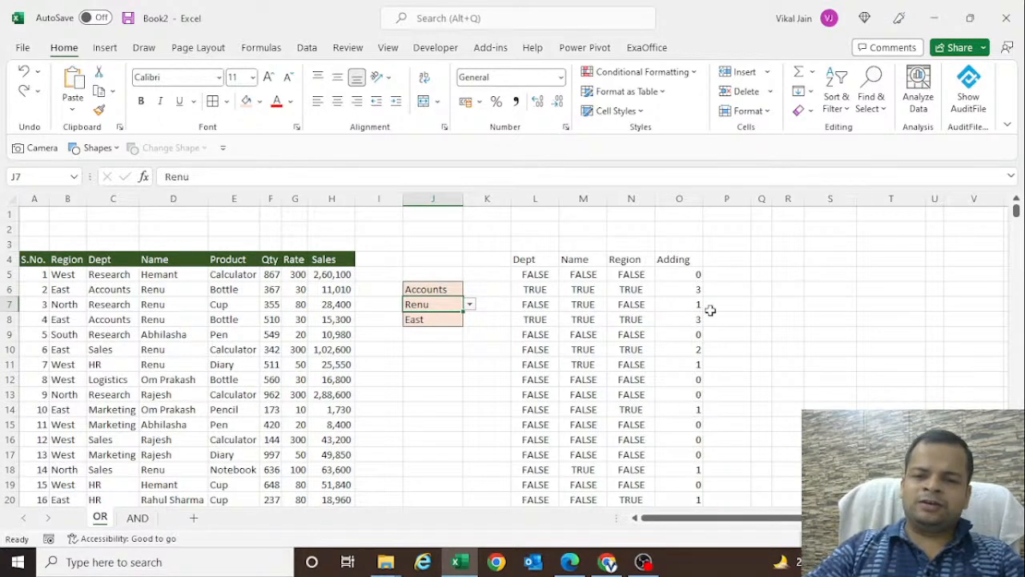
- Add a "Maximum" column heading in P4, beside the Adding column
left_click(726, 260)
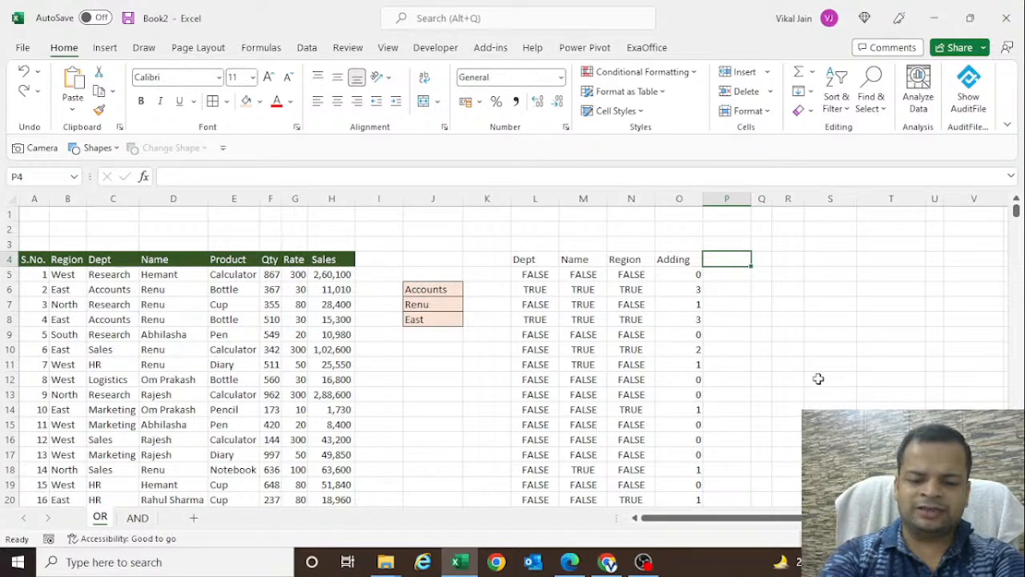
type("Maxim")
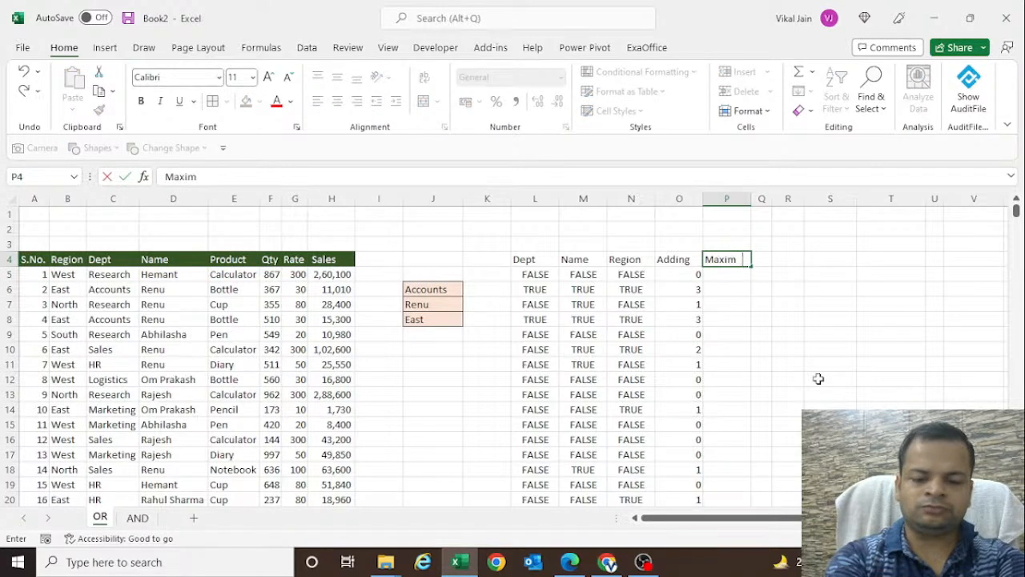
type("um")
key("Return")
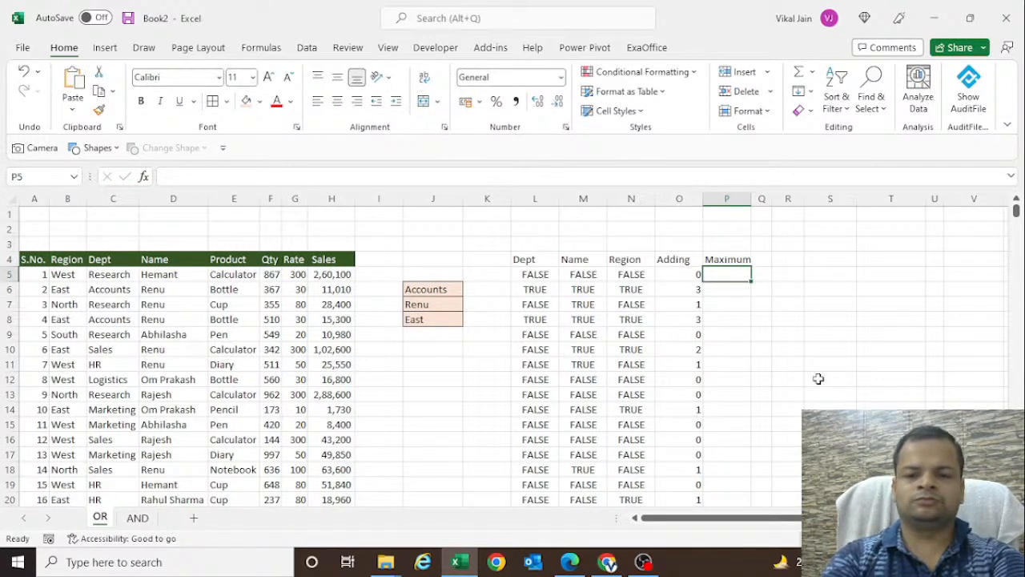
- Enter the array test =$O$5:$O$1004=MAX($O$5:$O$1004) in P5 to compare every Adding sum with the highest sum
type("=")
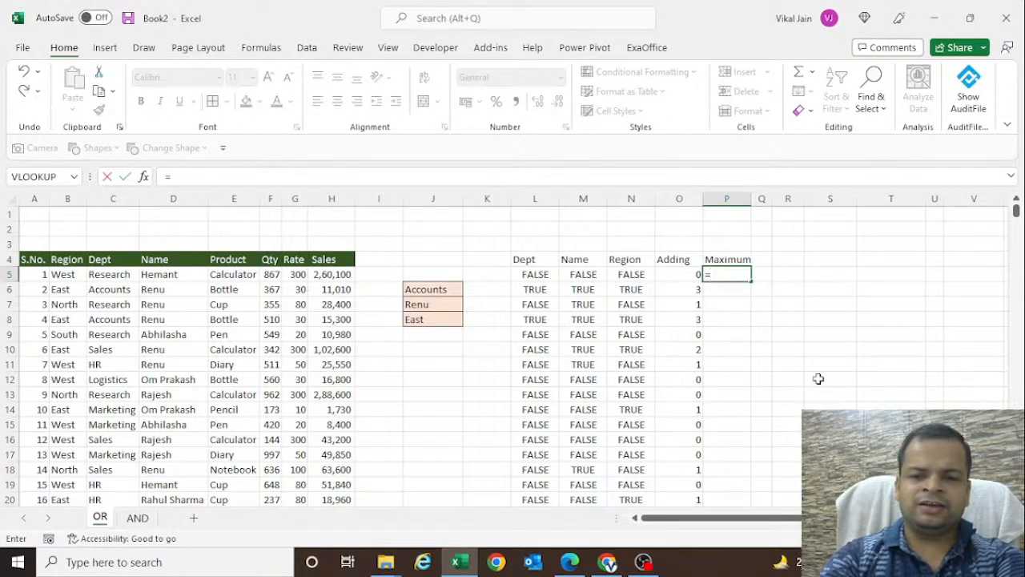
key("Left")
key("ctrl+shift+Down")
key("F4")
type("=")
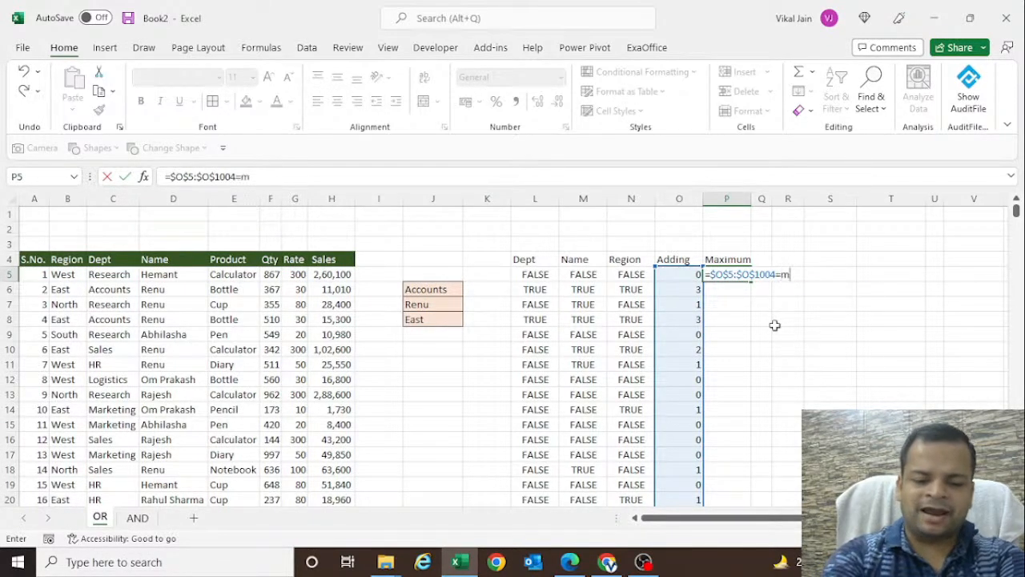
type("ax")
key("Tab")
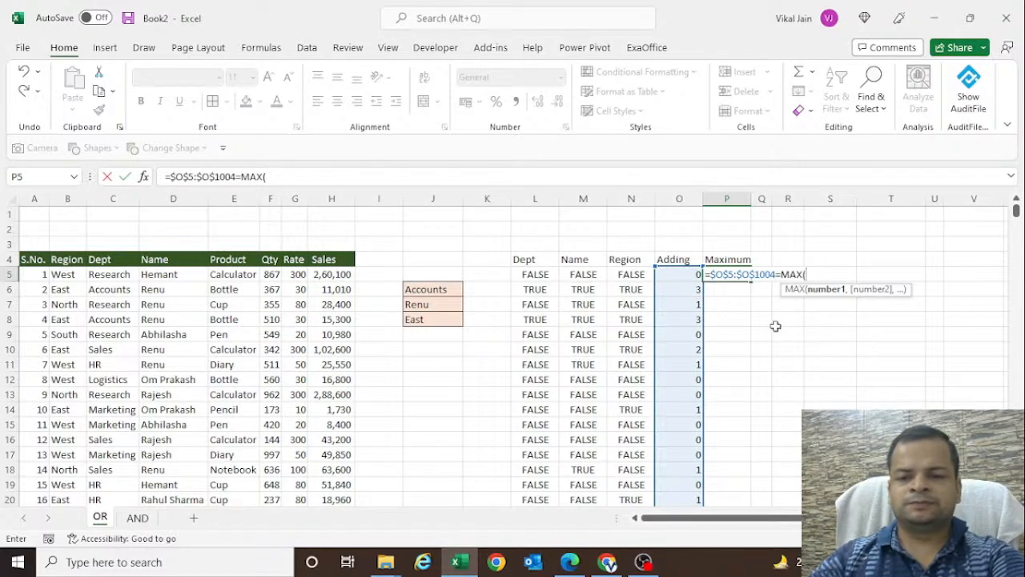
left_click(687, 277)
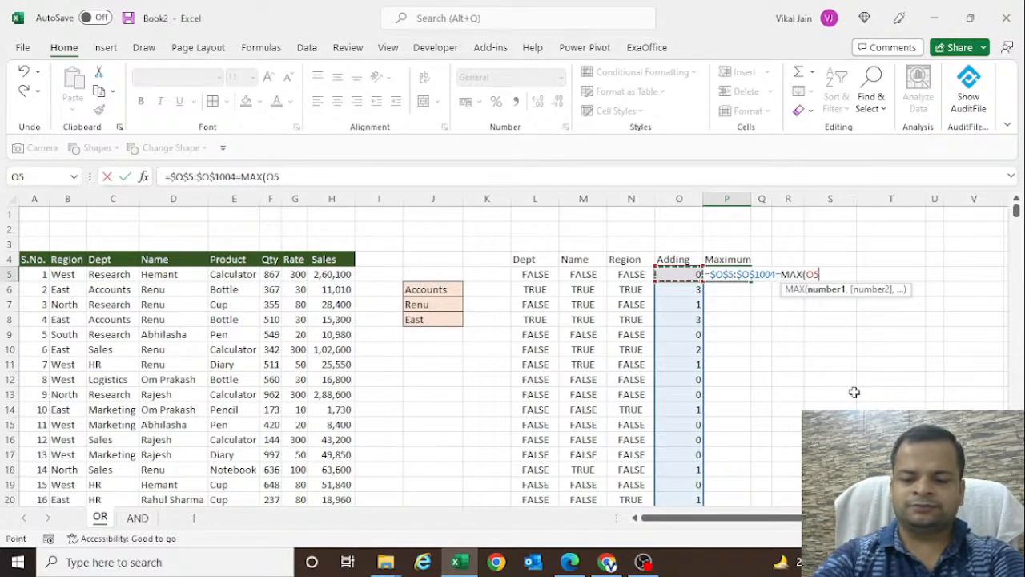
key("ctrl+shift+Down")
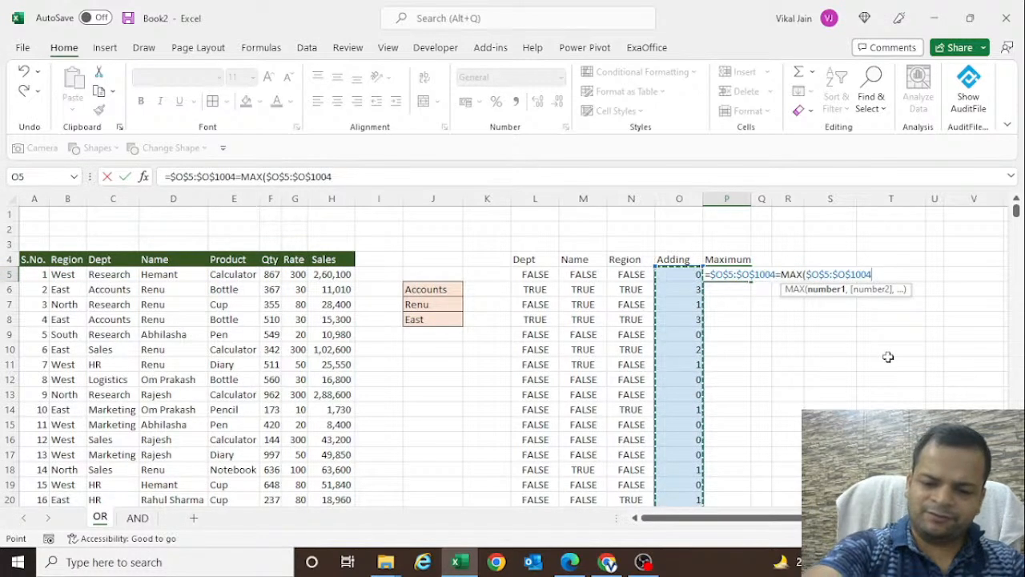
type(")")
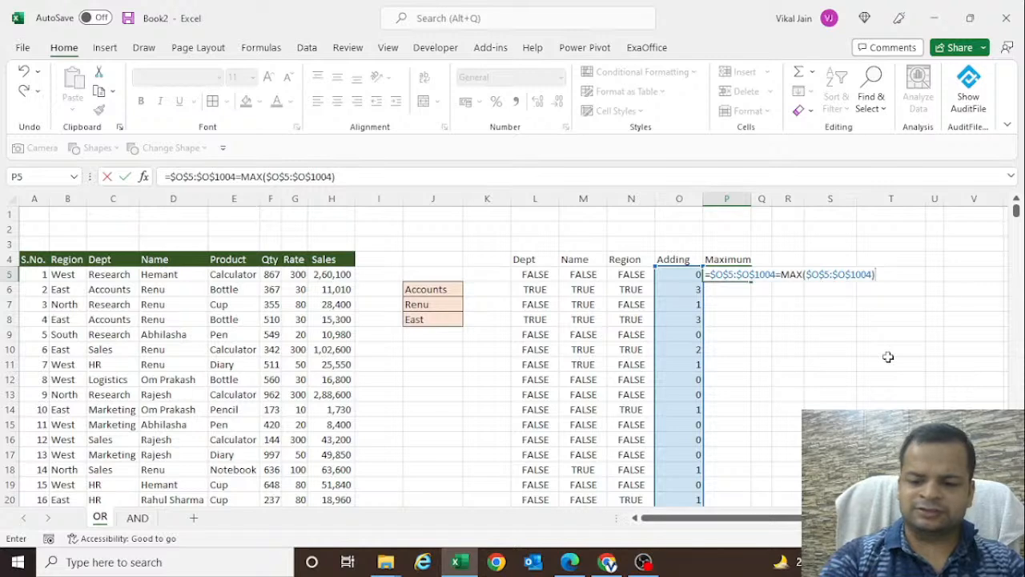
key("Return")
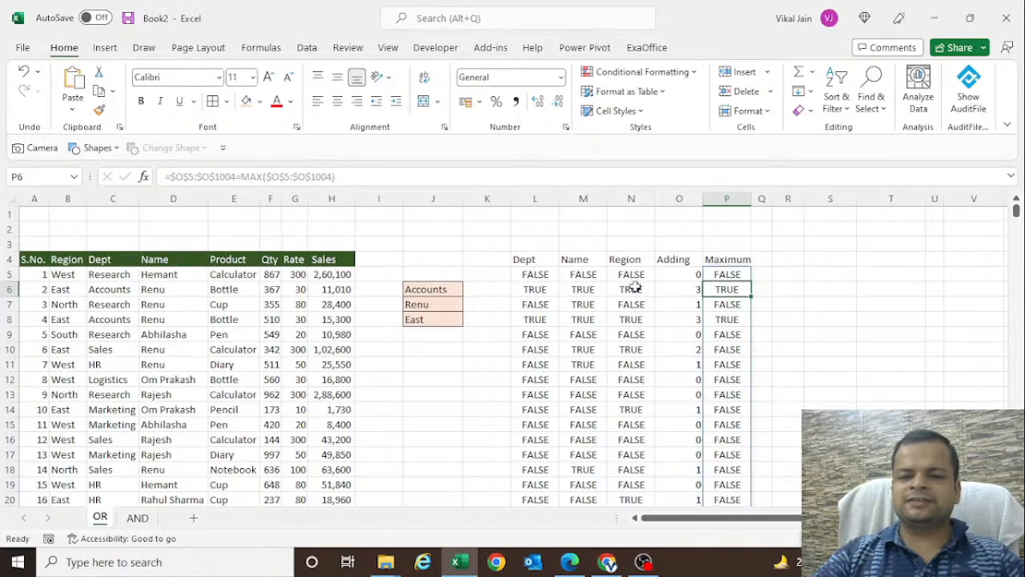
- Compare the sum in O6 with its maximum test in P6, and clear the department criterion in J6
left_click(679, 290)
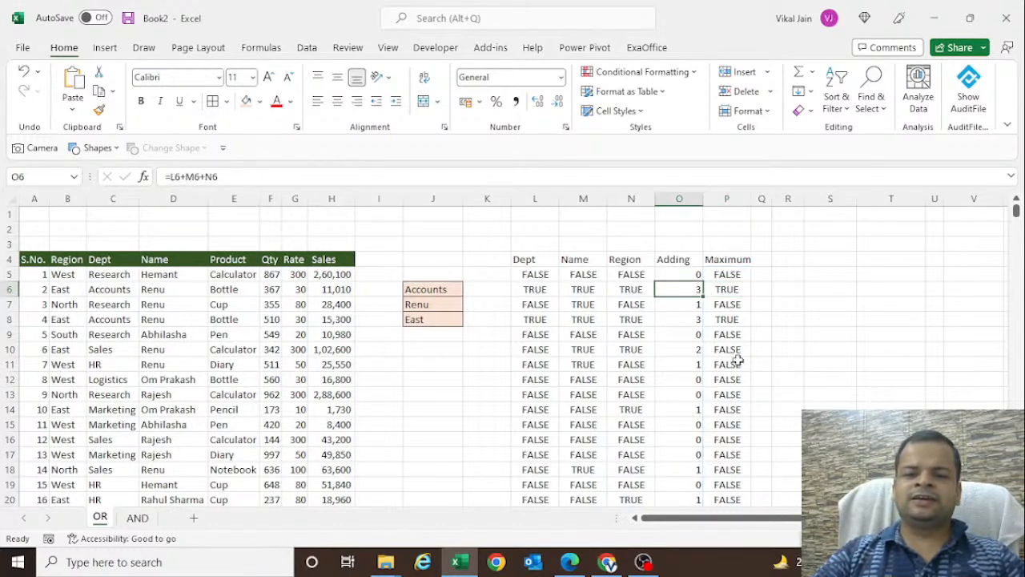
left_click(724, 291)
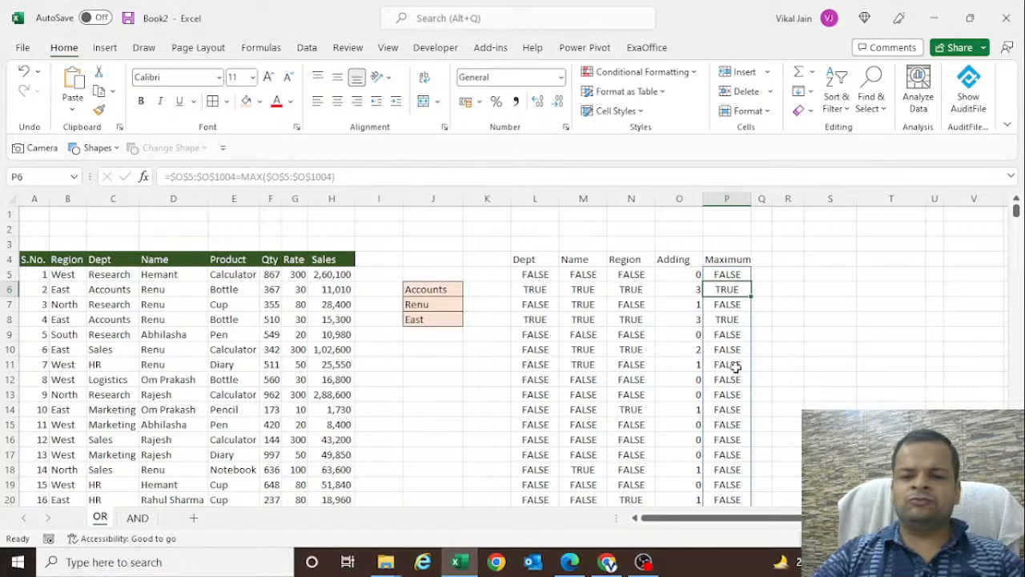
left_click(431, 291)
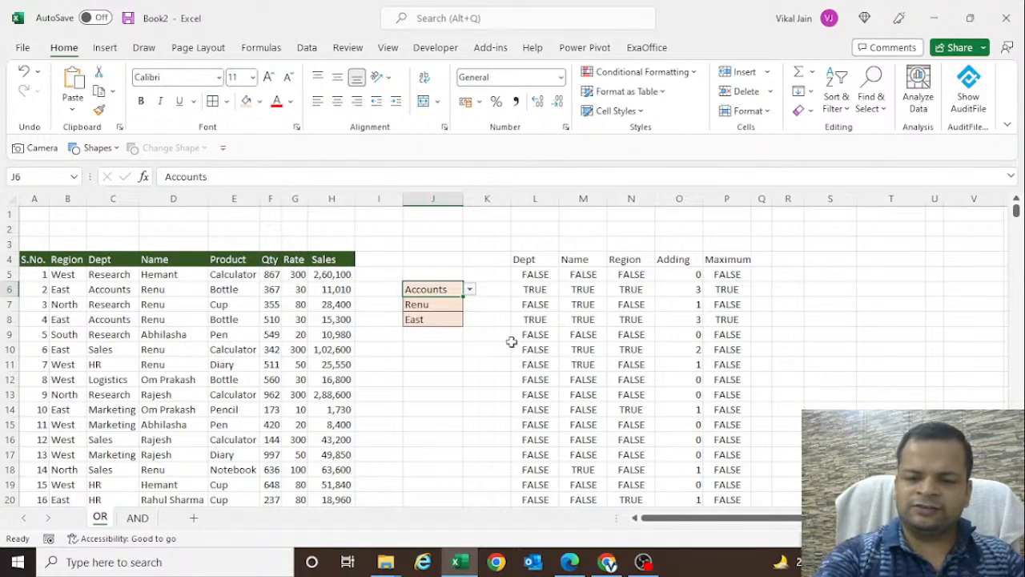
key("Delete")
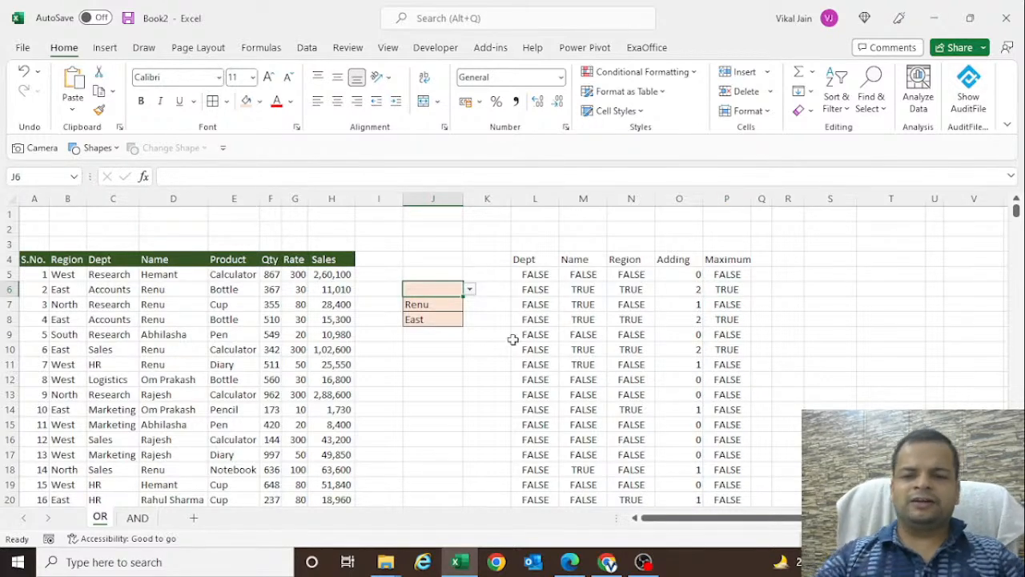
- Check the Dept, Name and Region tests in row 6 against its Maximum result, and inspect P7
left_click(724, 290)
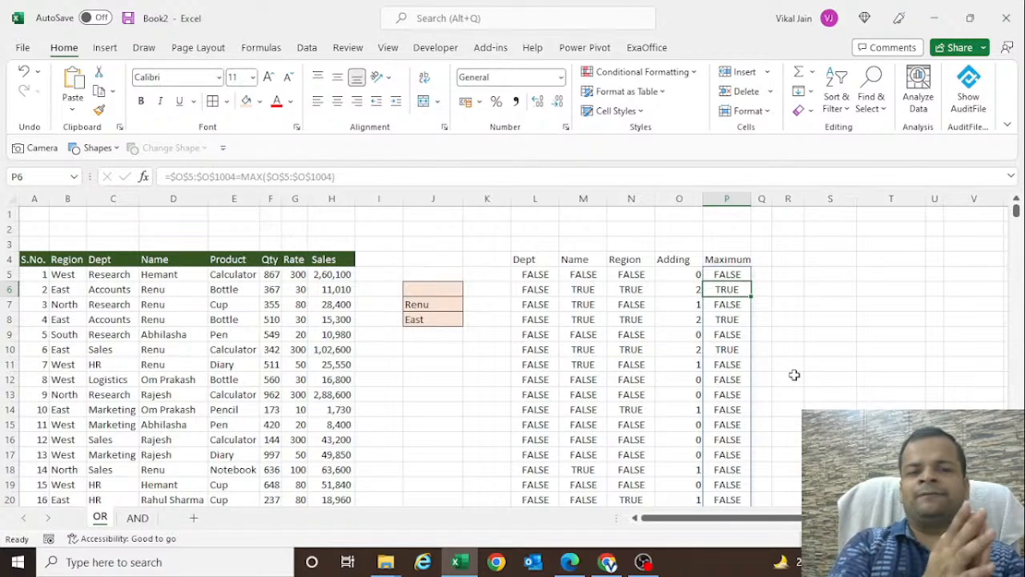
left_click(552, 294)
left_click(581, 292)
left_click(625, 293)
left_click(733, 305)
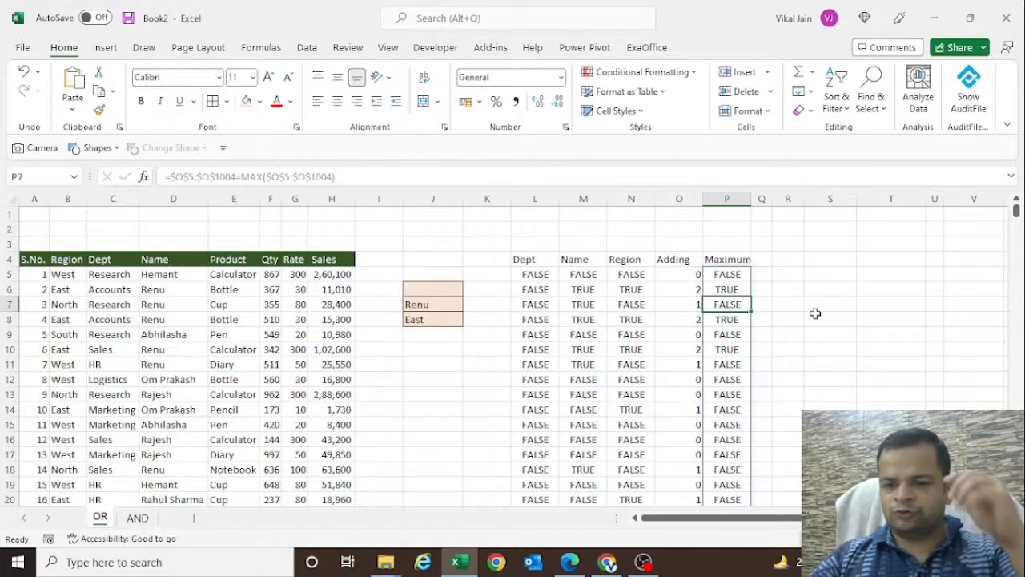
left_click(810, 276)
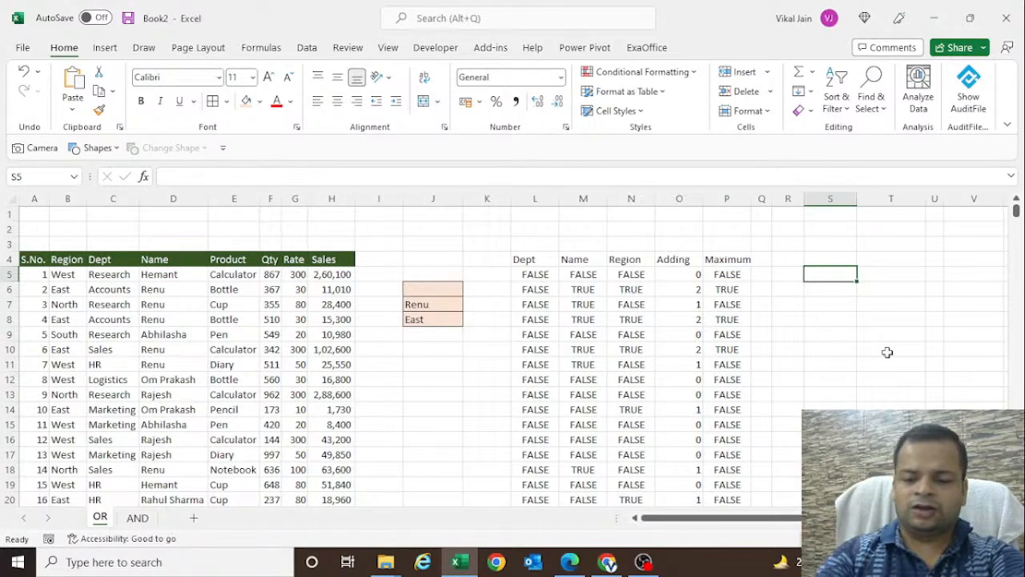
key("Left")
key("Right")
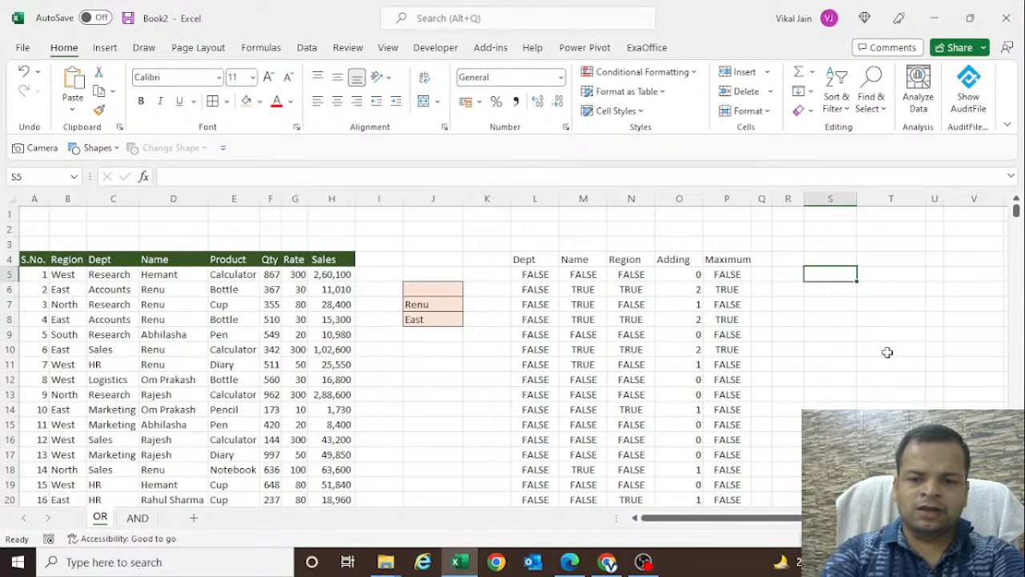
- Select the Dept test in L5, show the Office clipboard, and clear all its stored items
key("Left")
key("Left")
key("Left")
key("Left")
key("Left")
key("Left")
key("Left")
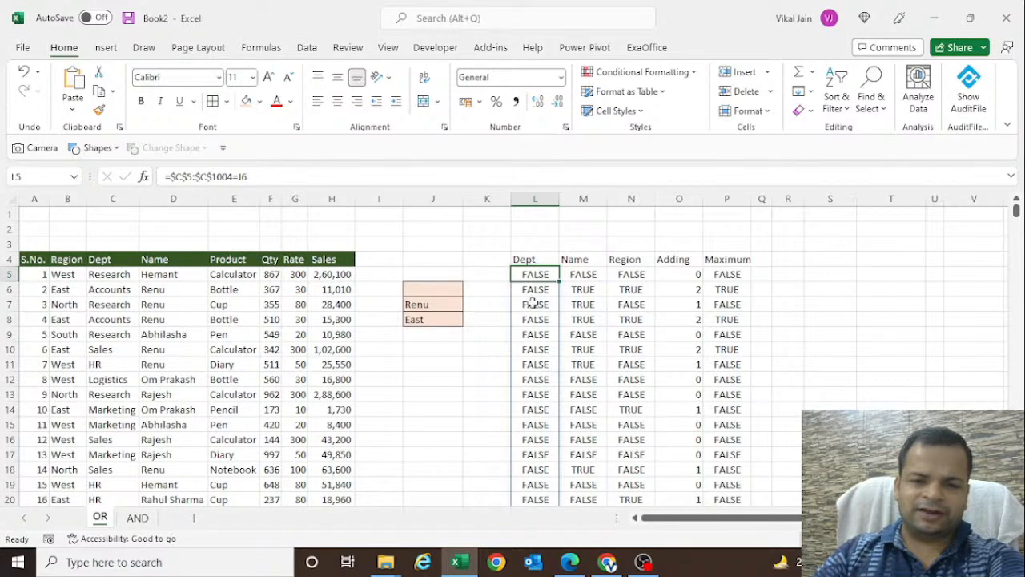
left_click(119, 128)
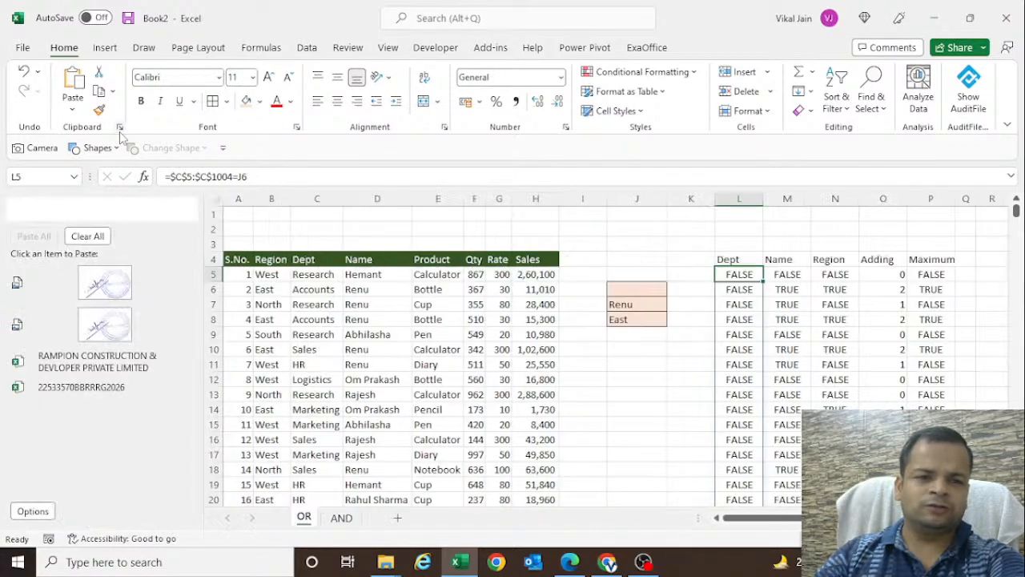
left_click(88, 237)
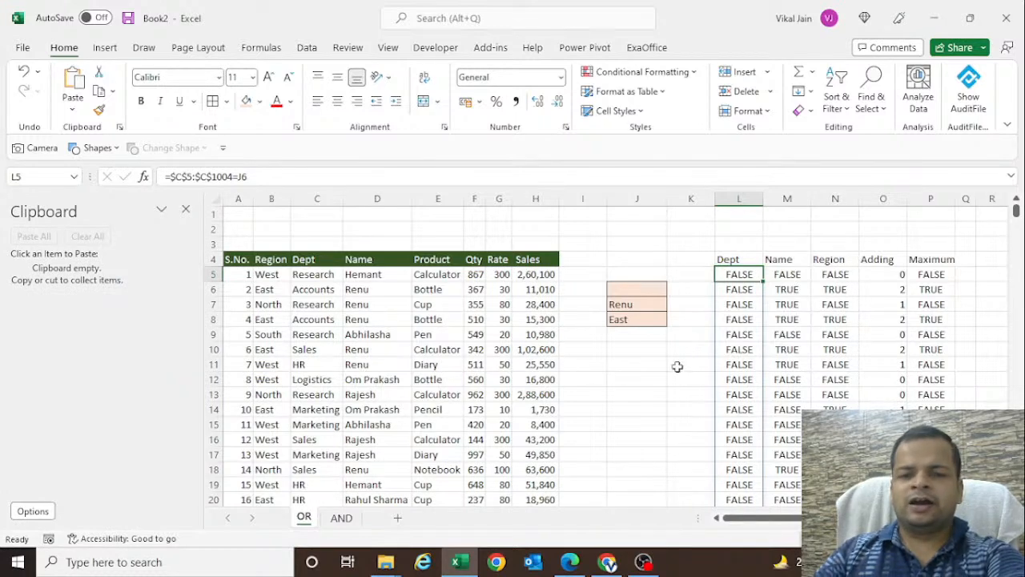
- Copy the expression $C$5:$C$1004=J6 from the Dept formula in L5 to the clipboard, without its leading equals sign
key("F2")
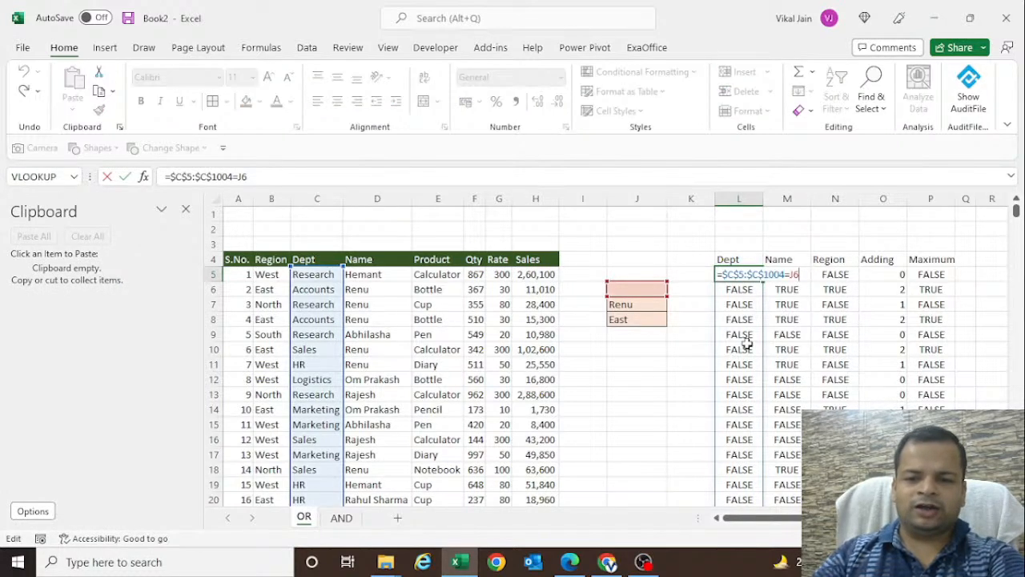
key("shift+Home")
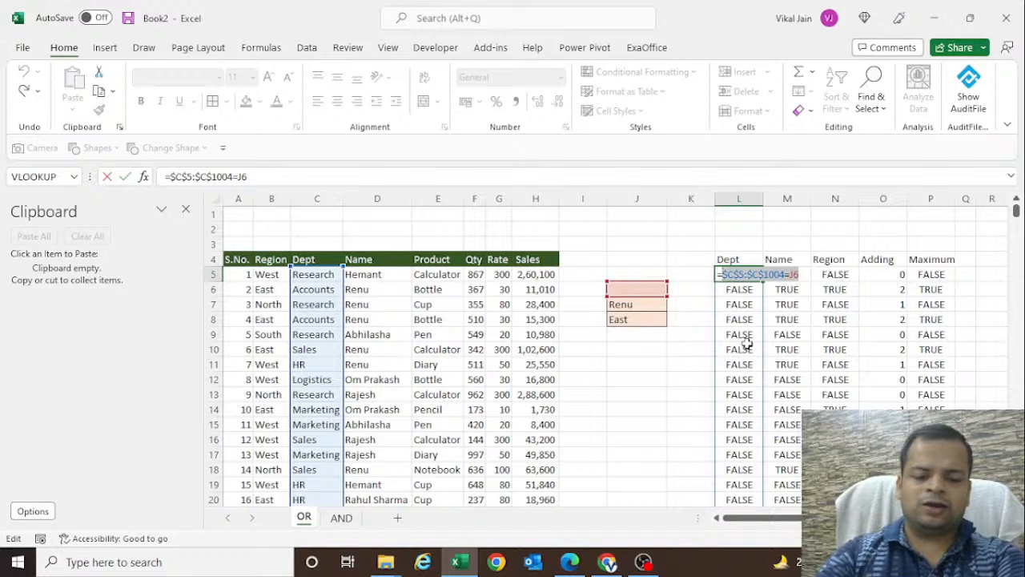
key("ctrl+c")
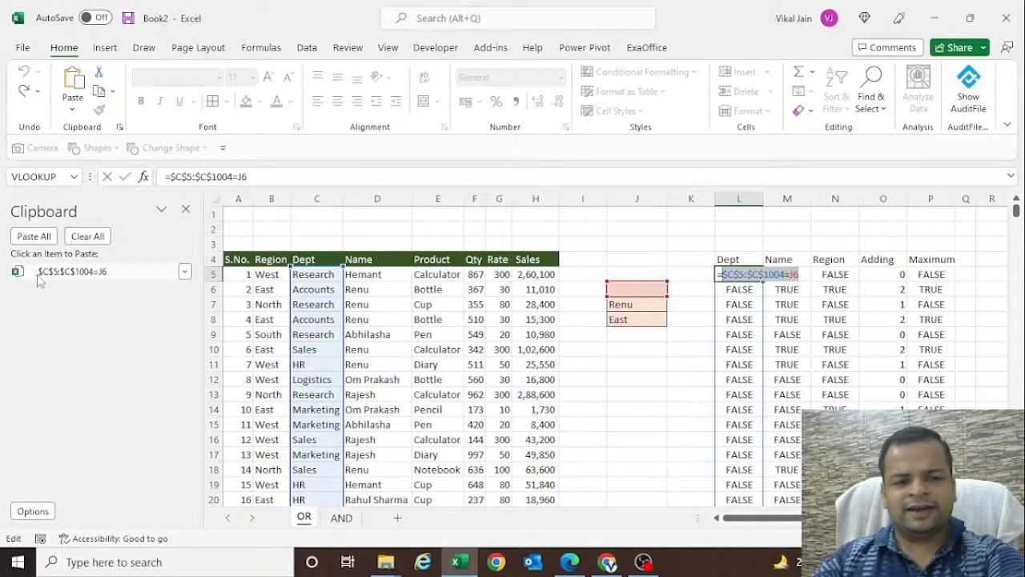
key("Escape")
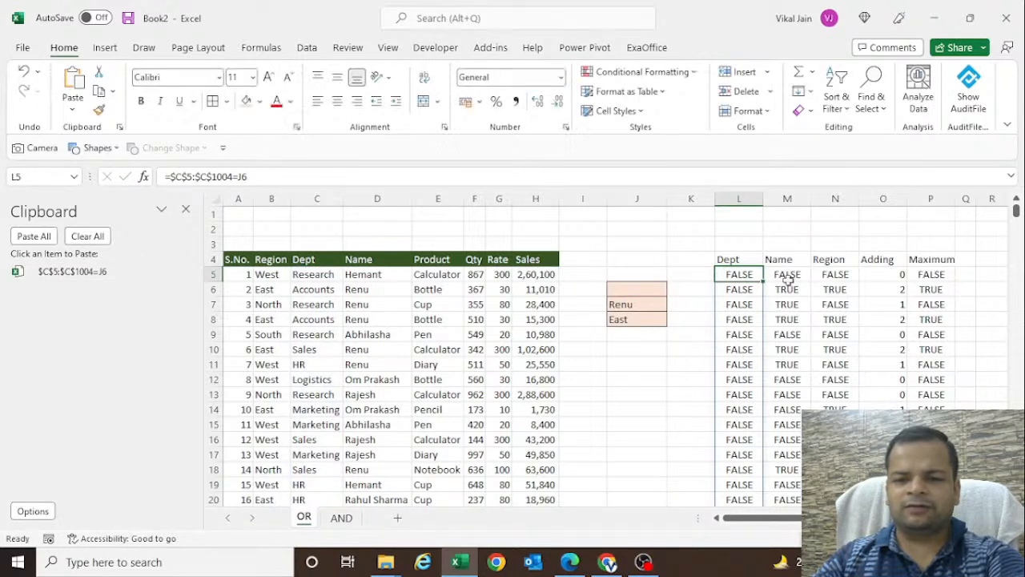
- Copy the expression $D$5:$D$1004=J7 from the Name formula in M5 to the clipboard, without its leading equals sign
left_click(787, 274)
key("F2")
key("shift+Home")
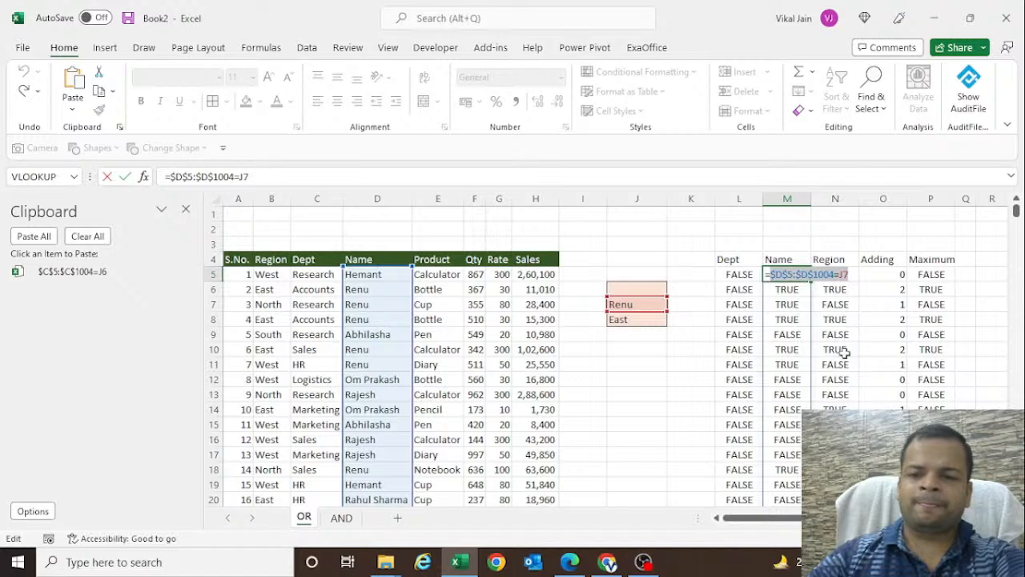
key("ctrl+c")
key("Escape")
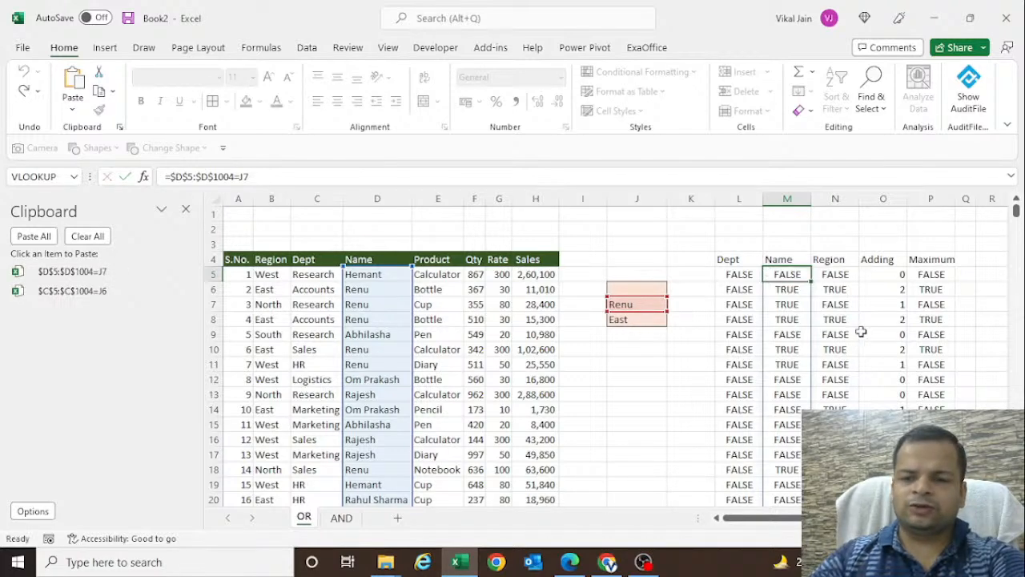
- Copy the expression $B$5:$B$1004=J8 from the Region formula in N5 to the clipboard, without its leading equals sign
left_click(841, 274)
key("F2")
left_click_drag(900, 274, 819, 274)
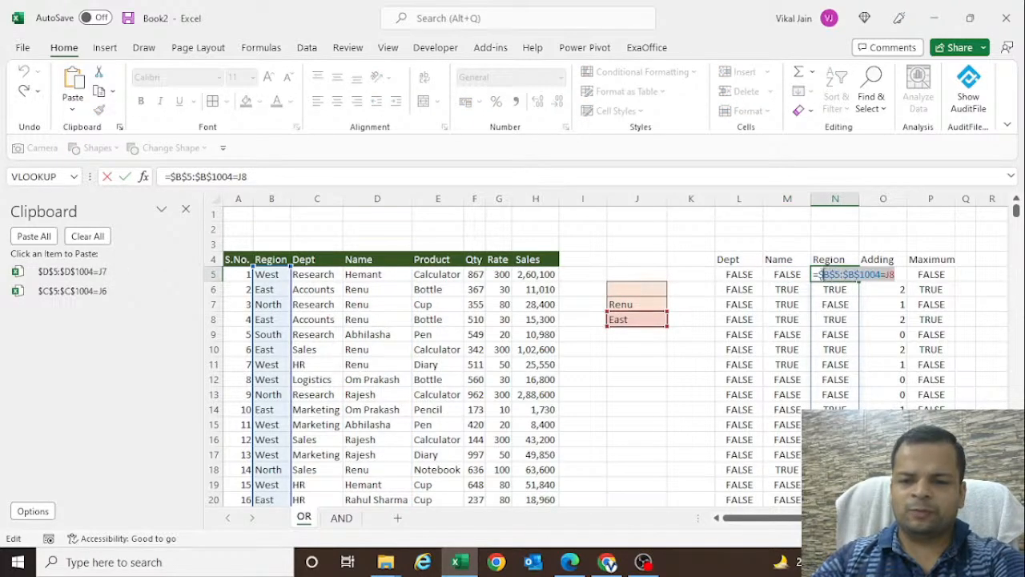
key("ctrl+c")
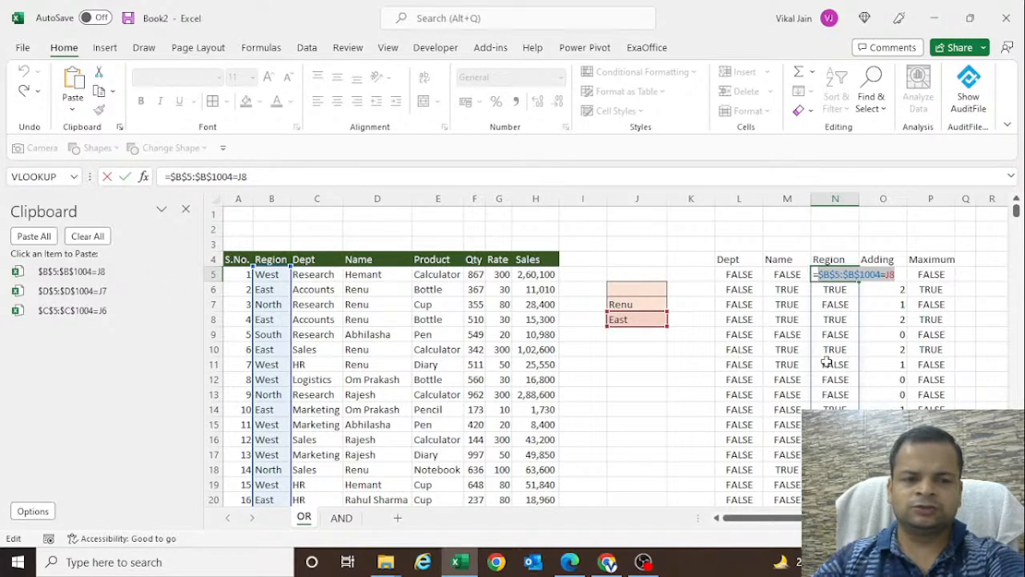
key("Escape")
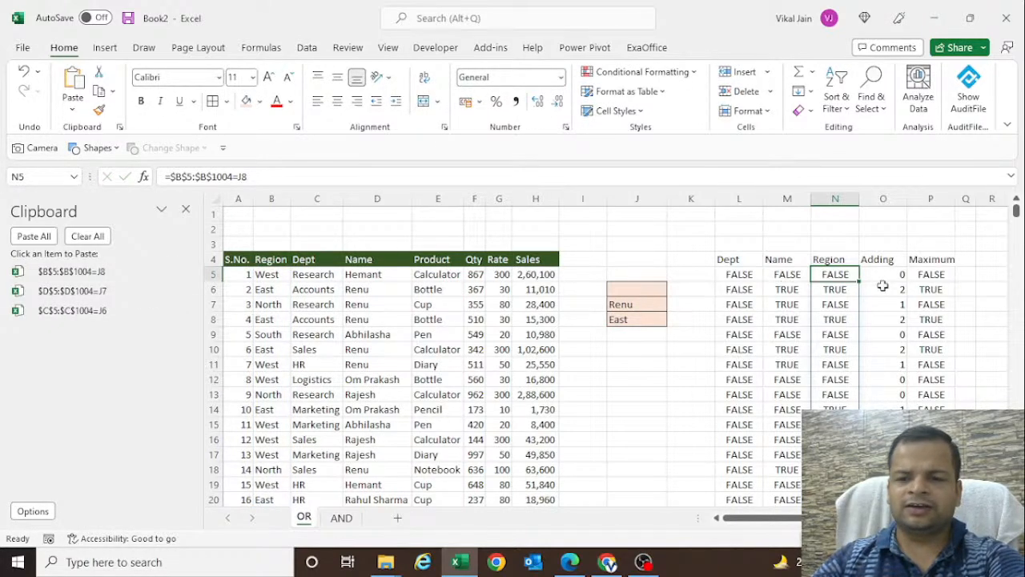
- Examine the Adding formula in O5 and the Maximum formula in P5
left_click(894, 278)
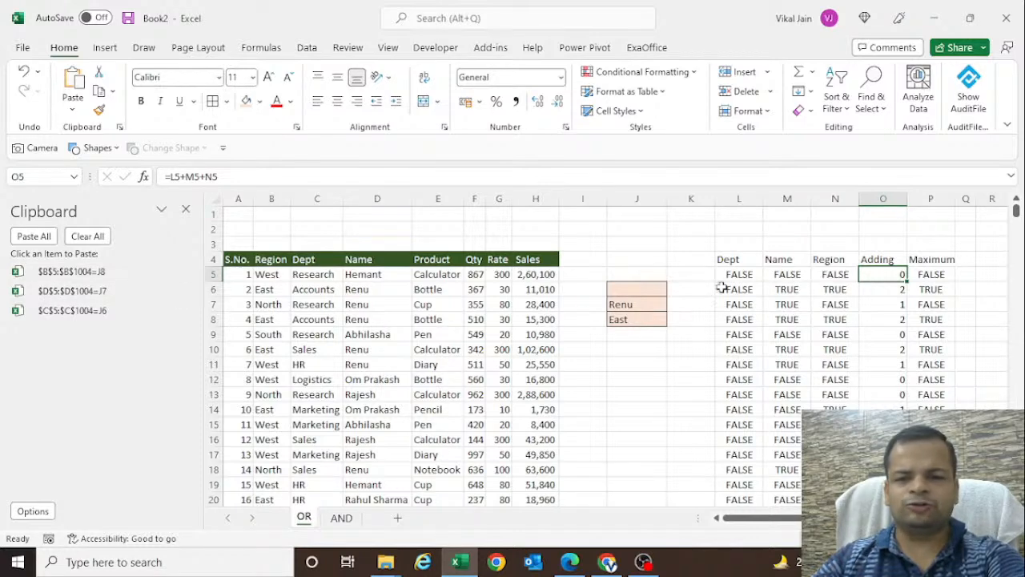
double_click(926, 278)
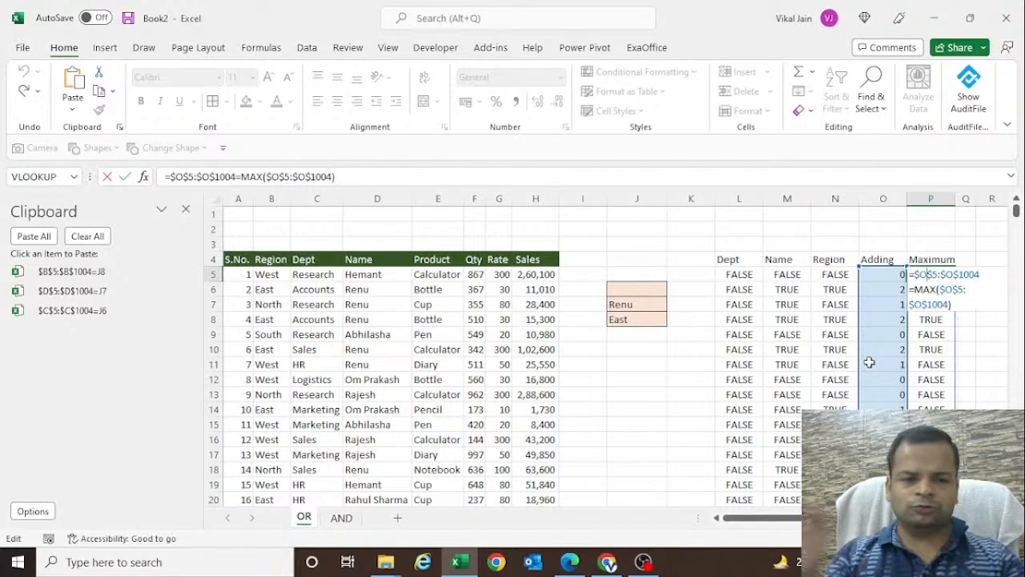
key("ctrl+Return")
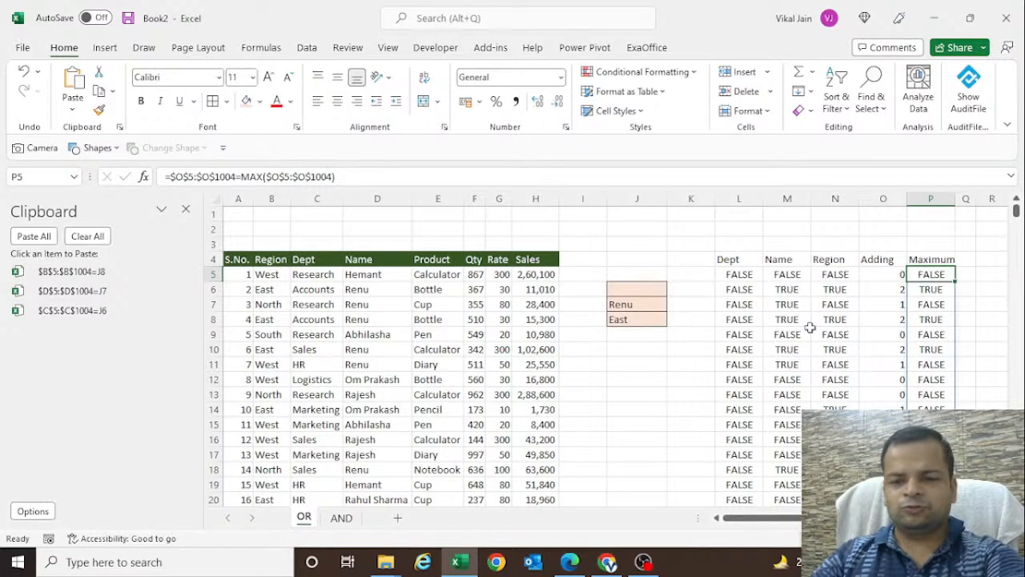
left_click(757, 378)
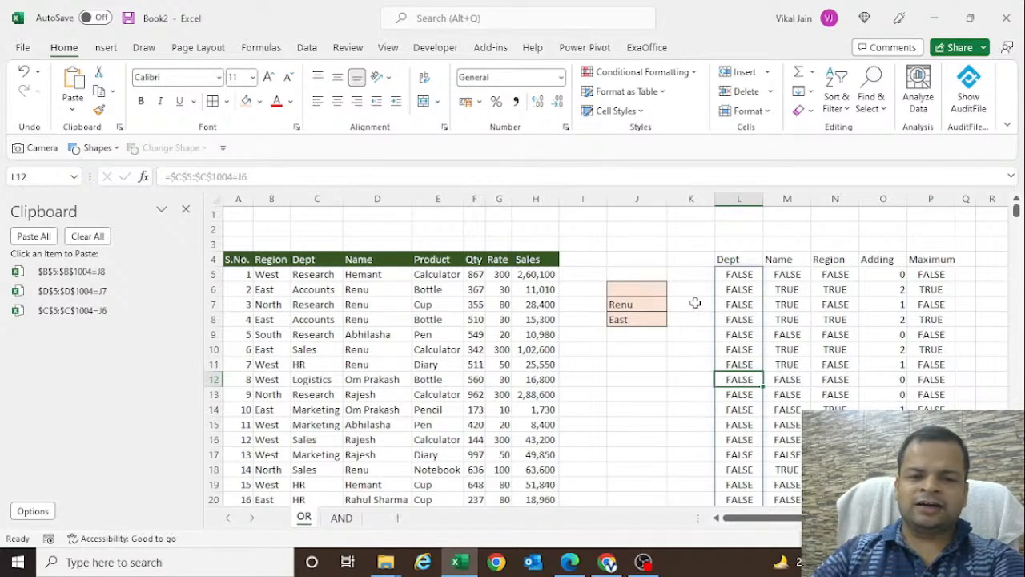
left_click(927, 304)
- Start a FILTER formula in S5 with the absolute table range $A$4:$H$1004 as its array
left_click(991, 274)
key("Right")
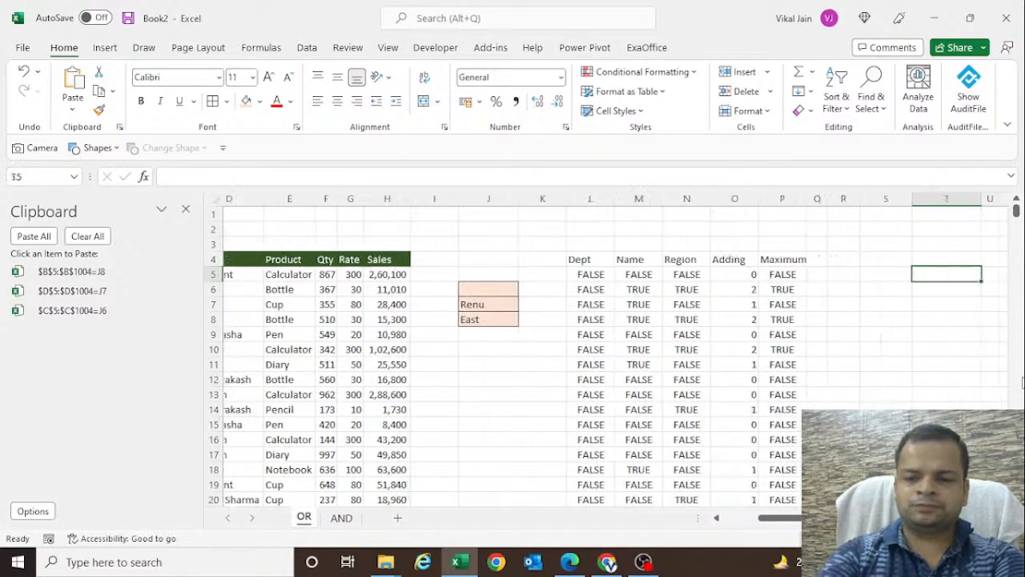
type("=filter")
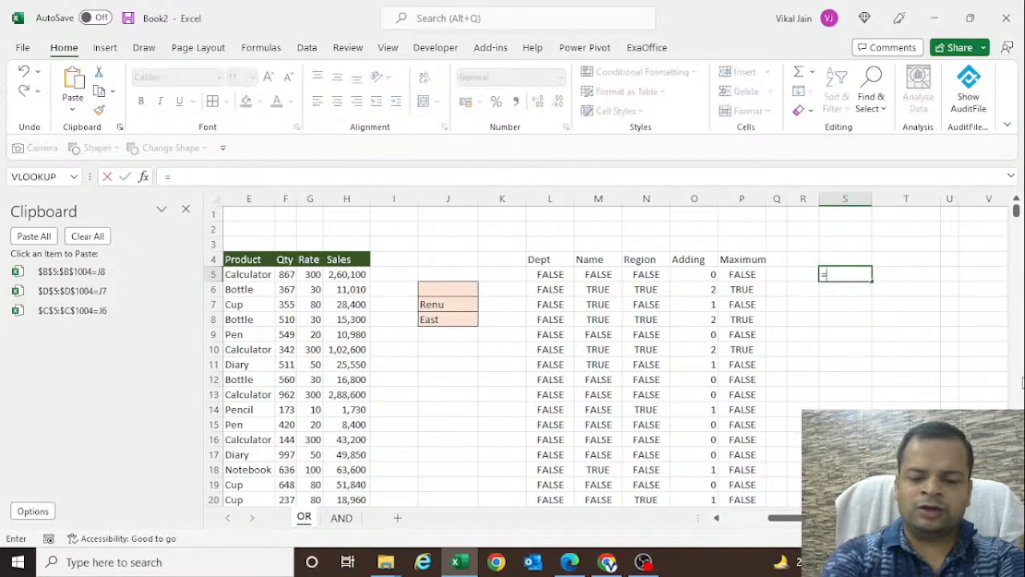
key("Tab")
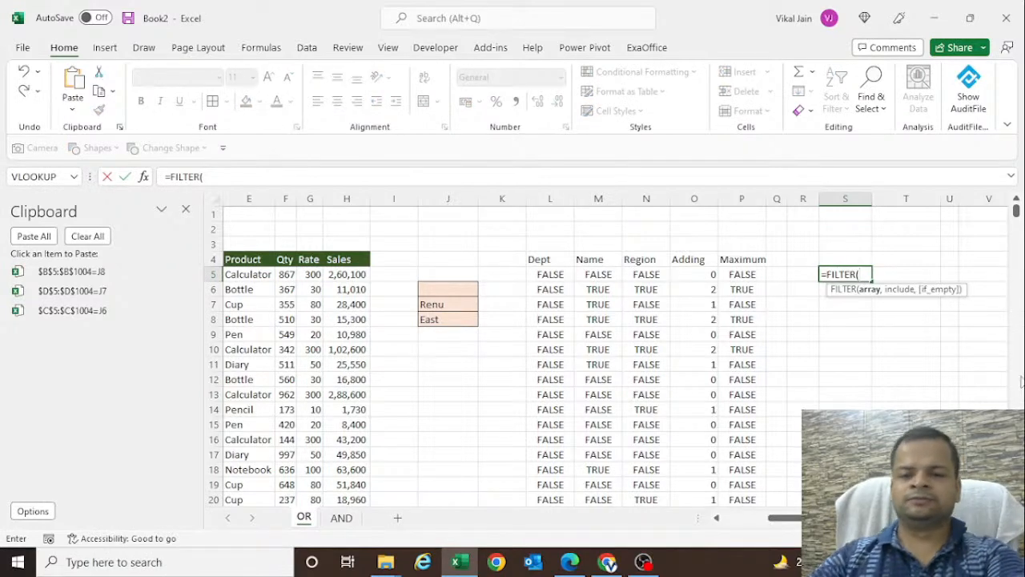
left_click(335, 273)
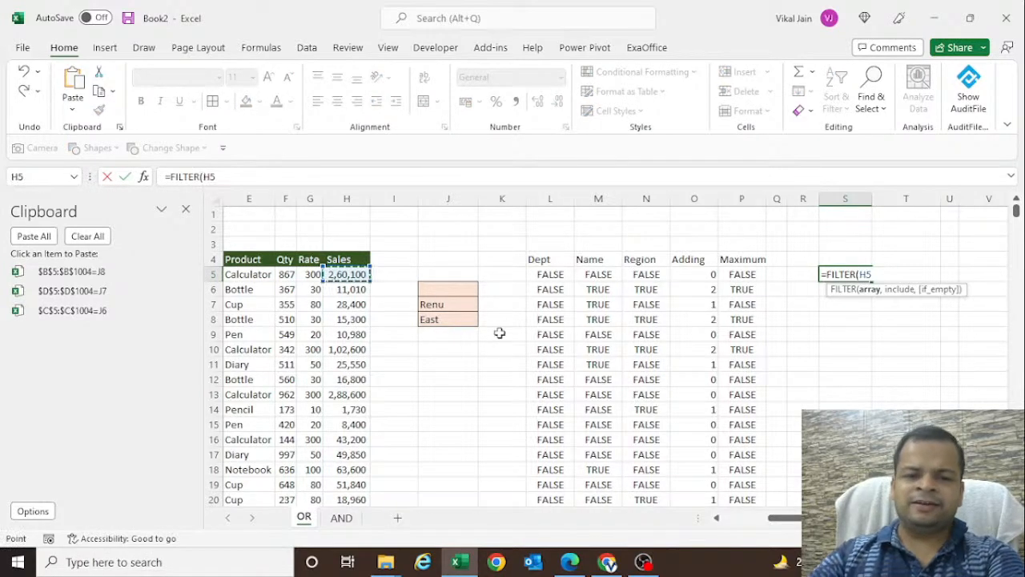
key("Up")
key("ctrl+Left")
key("ctrl+shift+Right")
key("ctrl+shift+Down")
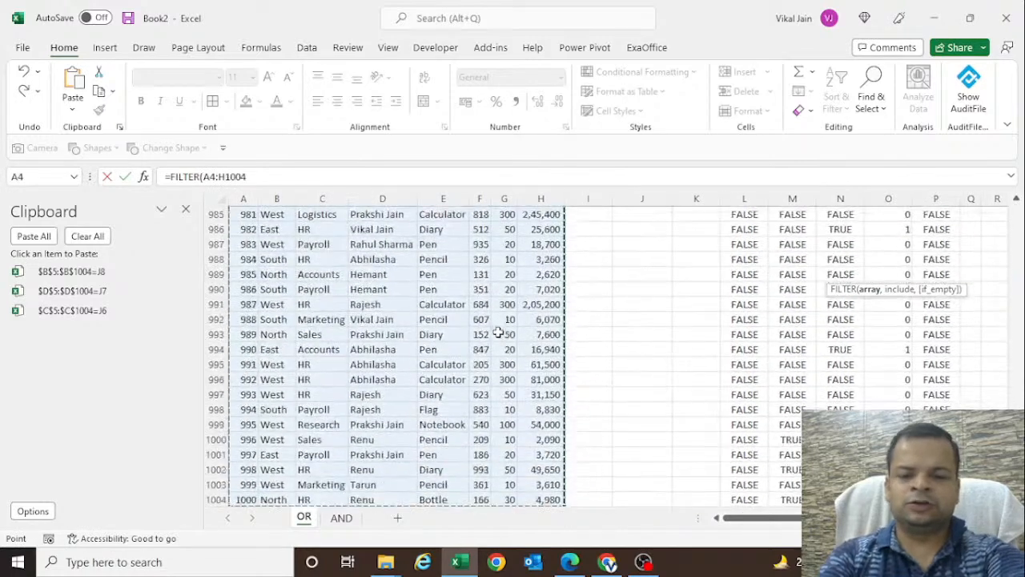
key("F4")
type(",")
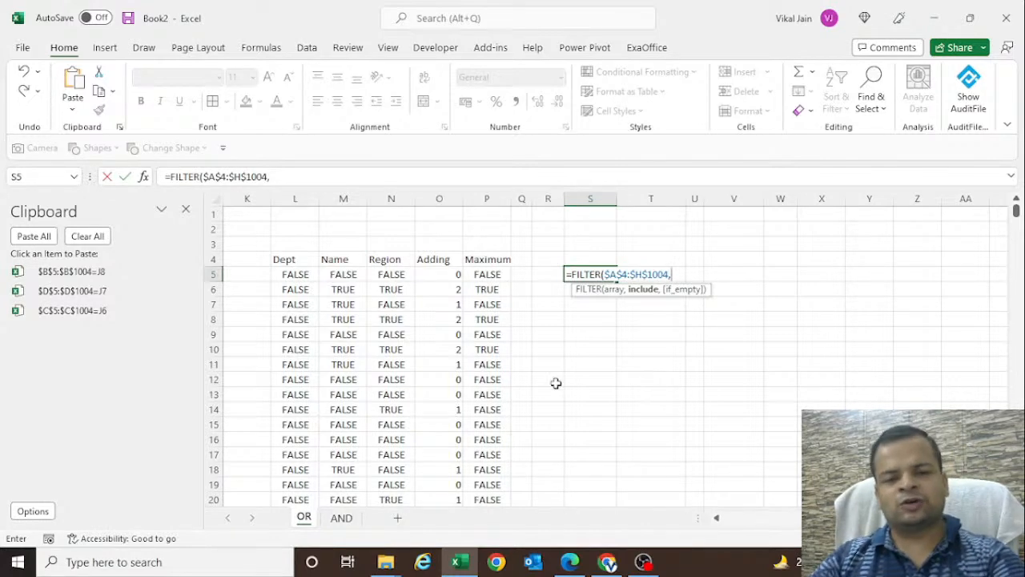
- Complete the FILTER formula in S5 with the Maximum column $P$4:$P$1004 as the include argument
left_click(487, 260)
key("ctrl+shift+Down")
key("F4")
key("Return")
key("Up")
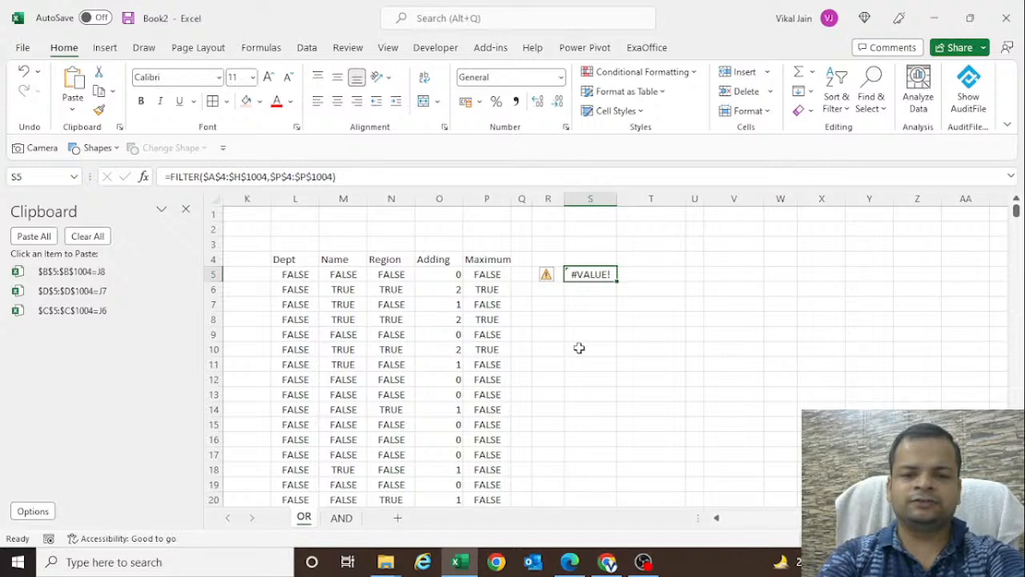
- Change both FILTER ranges in S5 to start at row 5, giving $A$5:$H$1004 and $P$5:$P$1004
key("Left")
key("Left")
key("Left")
key("Up")
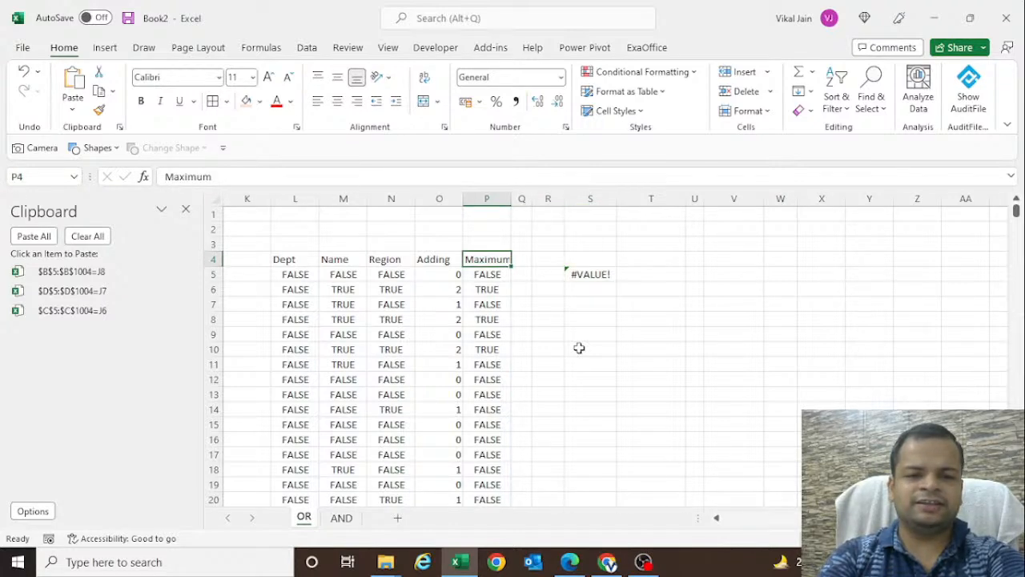
key("Right")
key("Right")
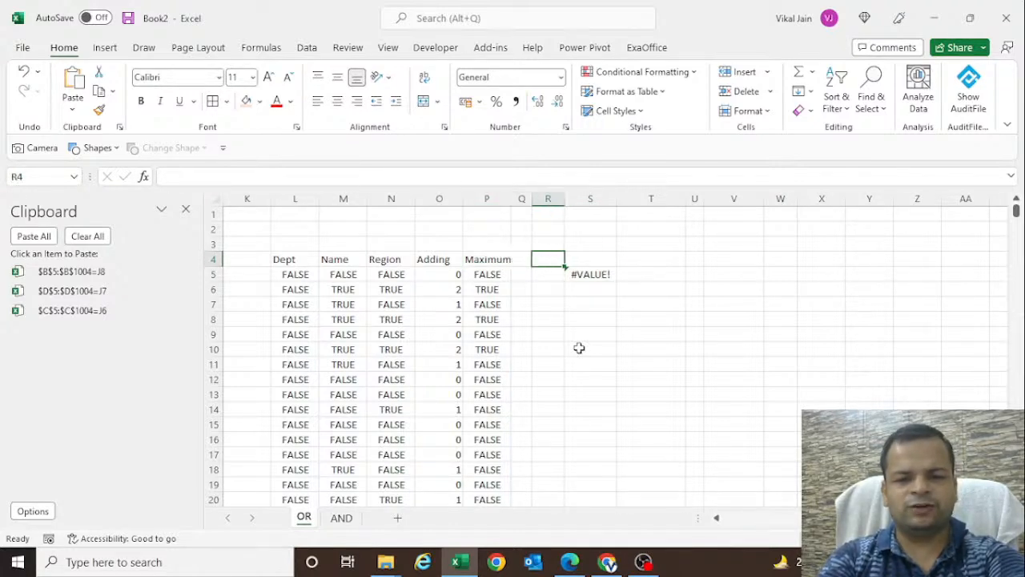
key("Right")
key("Down")
key("F2")
key("Left")
key("Left")
key("Left")
key("Left")
key("Left")
key("Left")
key("Left")
key("Left")
key("Left")
key("Left")
key("Left")
key("Left")
key("Left")
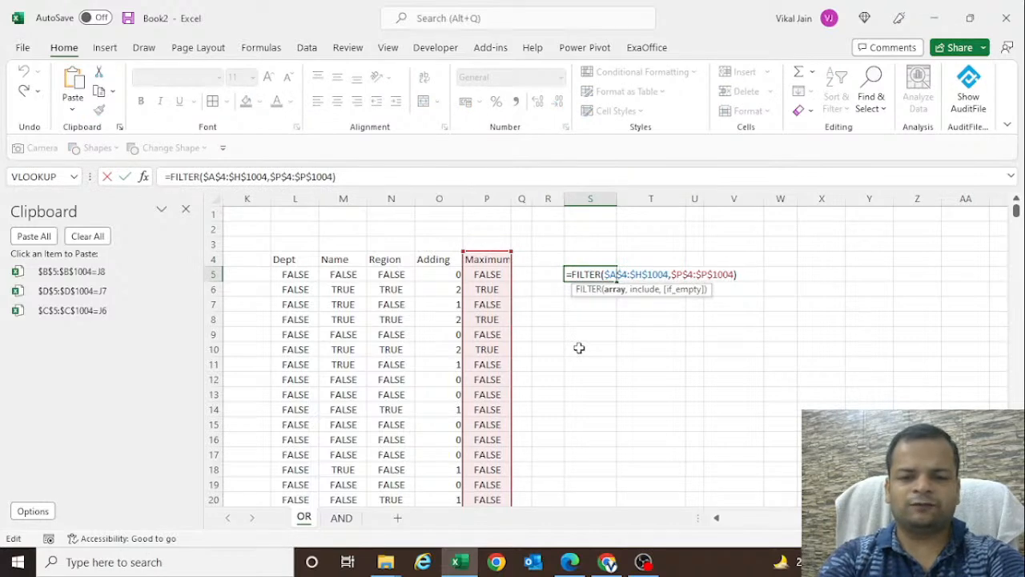
type("5")
key("Right")
key("Right")
key("Right")
key("Right")
key("Right")
key("Right")
key("Right")
key("Right")
key("Right")
key("BackSpace")
type("5")
key("Return")
key("Up")
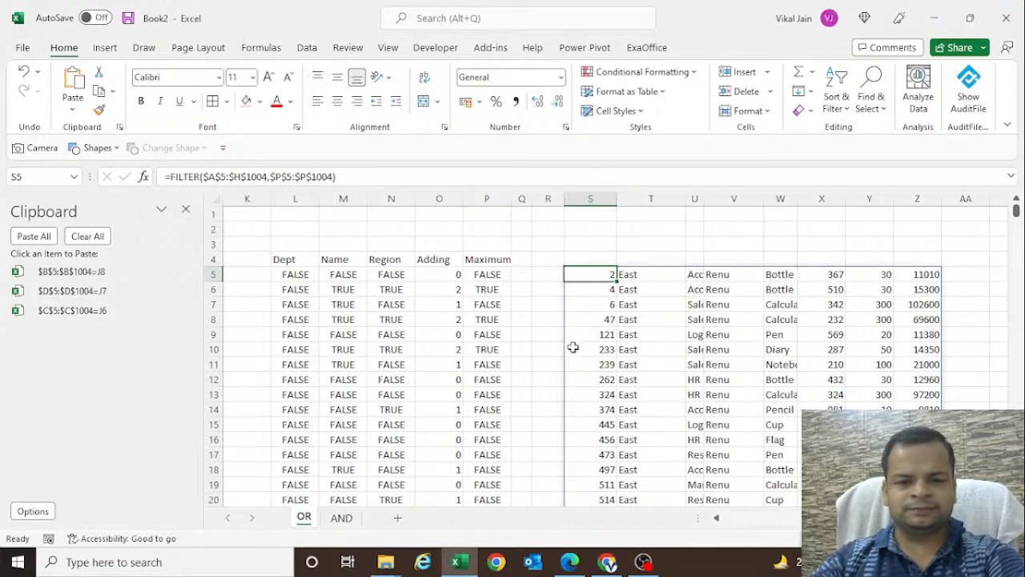
- Hide the helper columns L through P and autofit column U to its contents
left_click(740, 518)
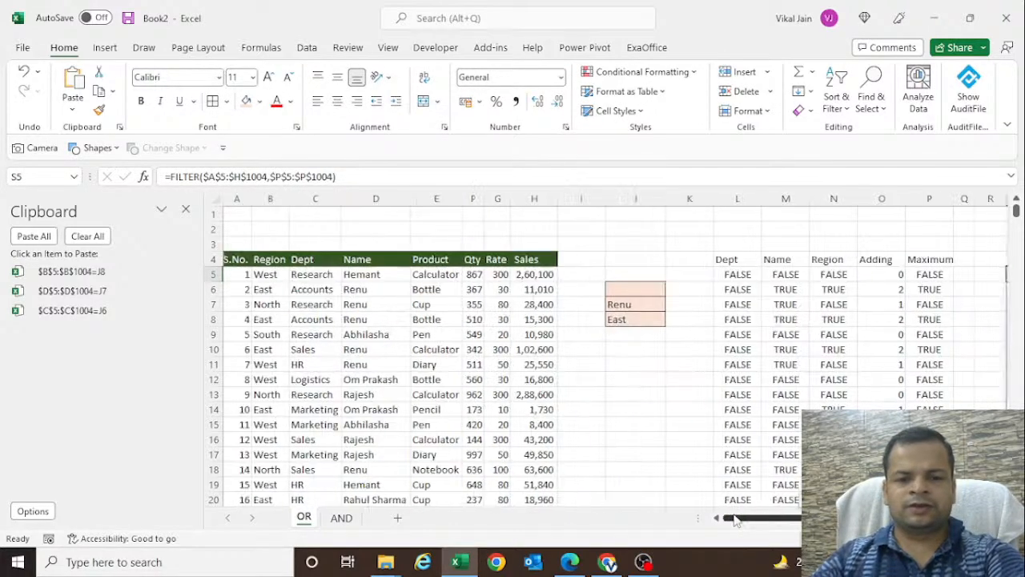
left_click_drag(739, 290, 933, 290)
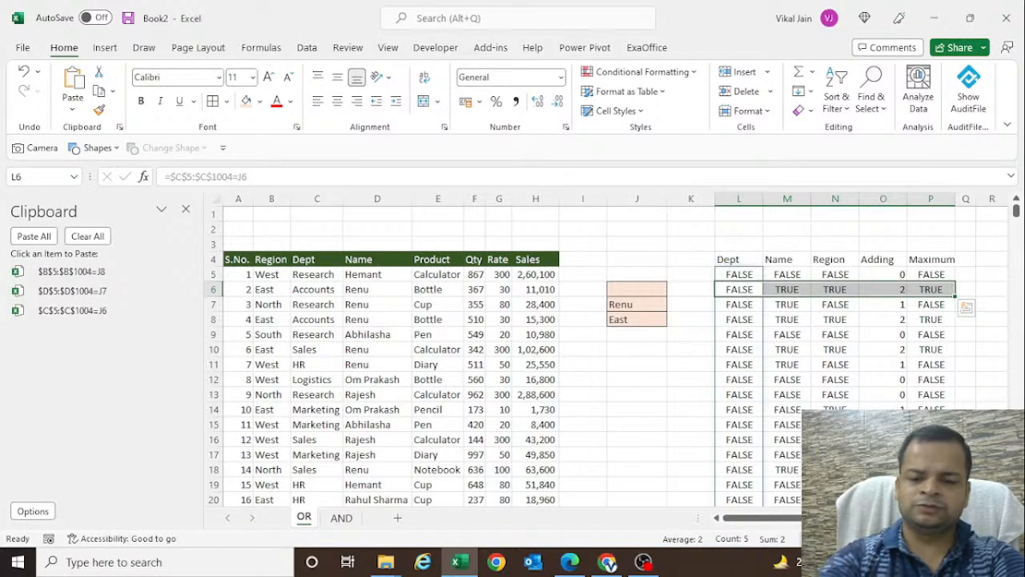
key("ctrl+0")
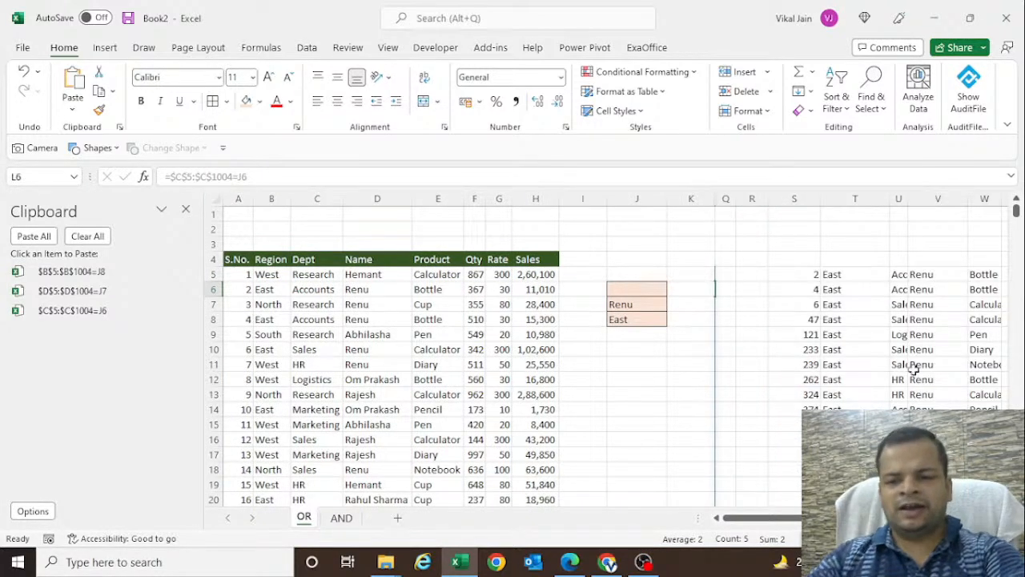
double_click(908, 199)
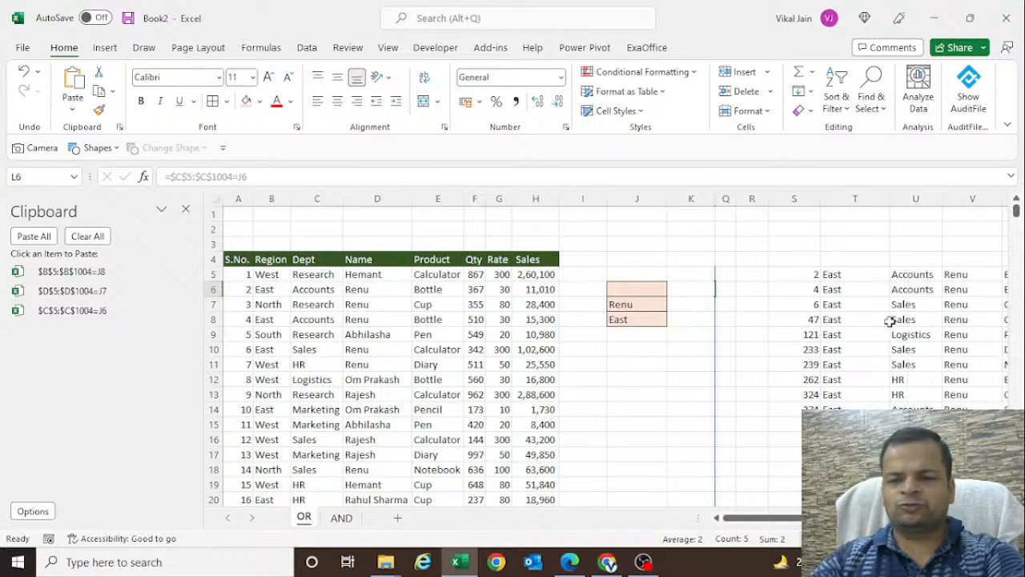
left_click(837, 319)
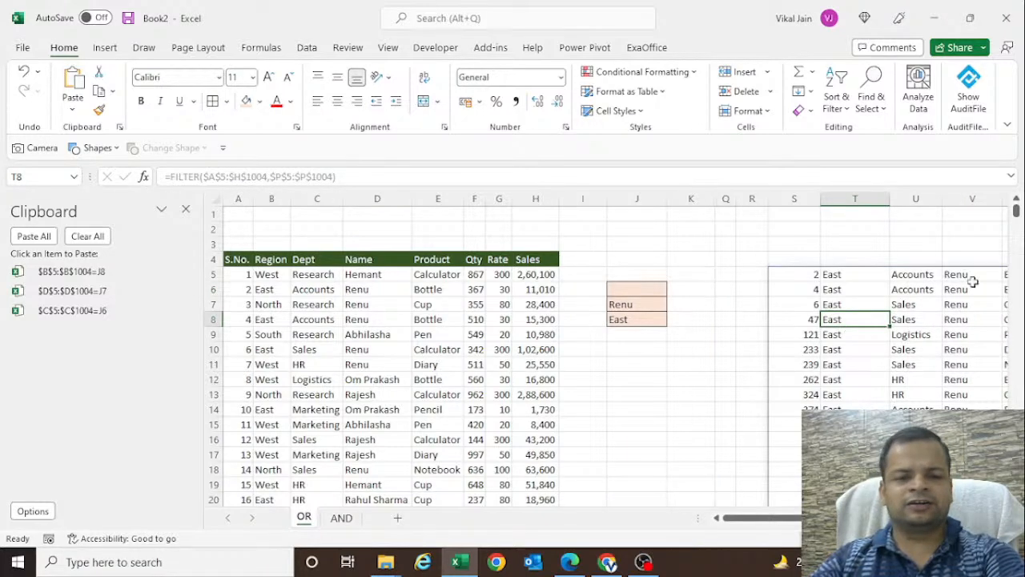
- Test the filter by choosing Logistics as the department in J6, and clear J6 again
left_click(651, 290)
left_click(673, 289)
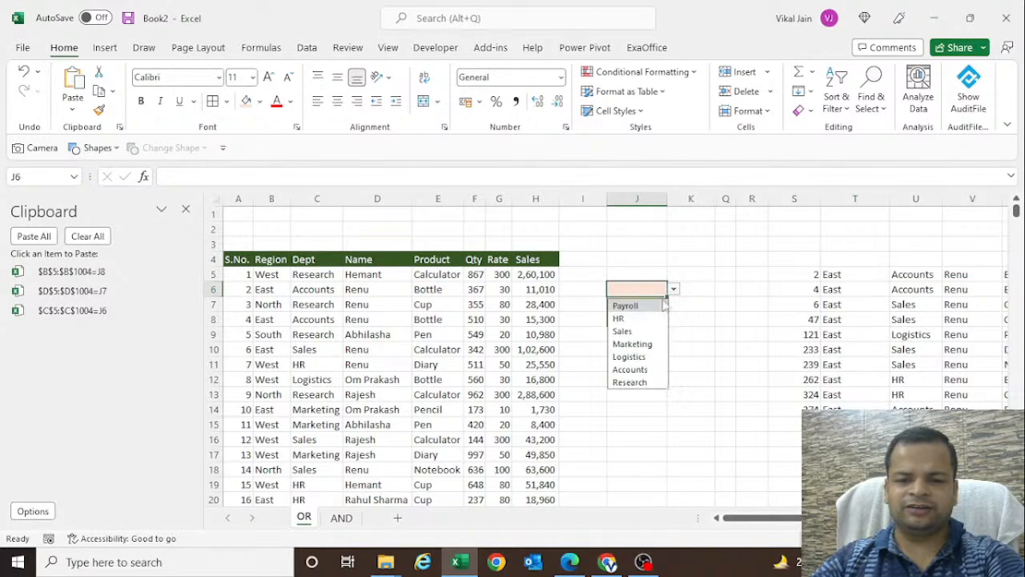
left_click(629, 357)
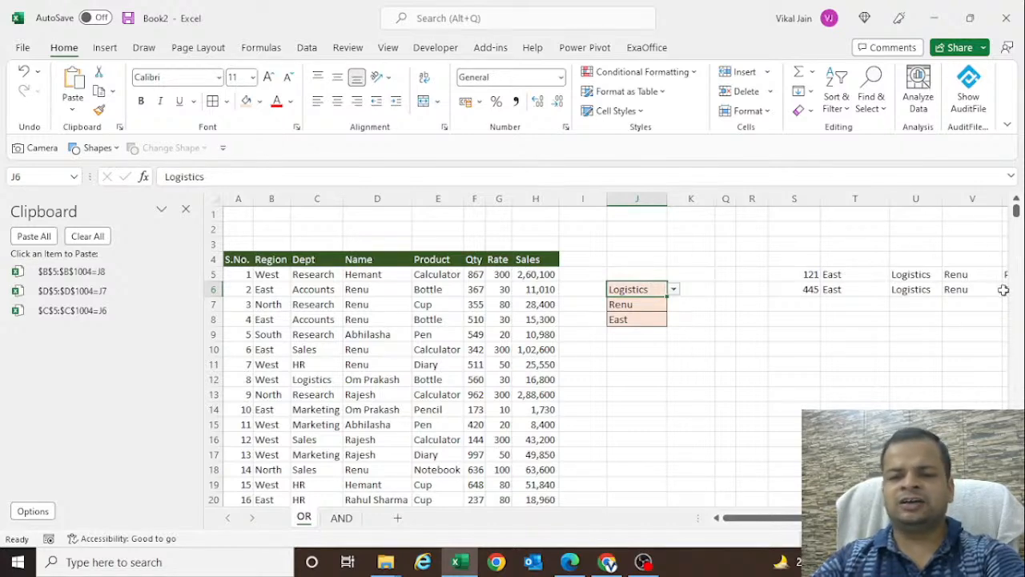
key("Delete")
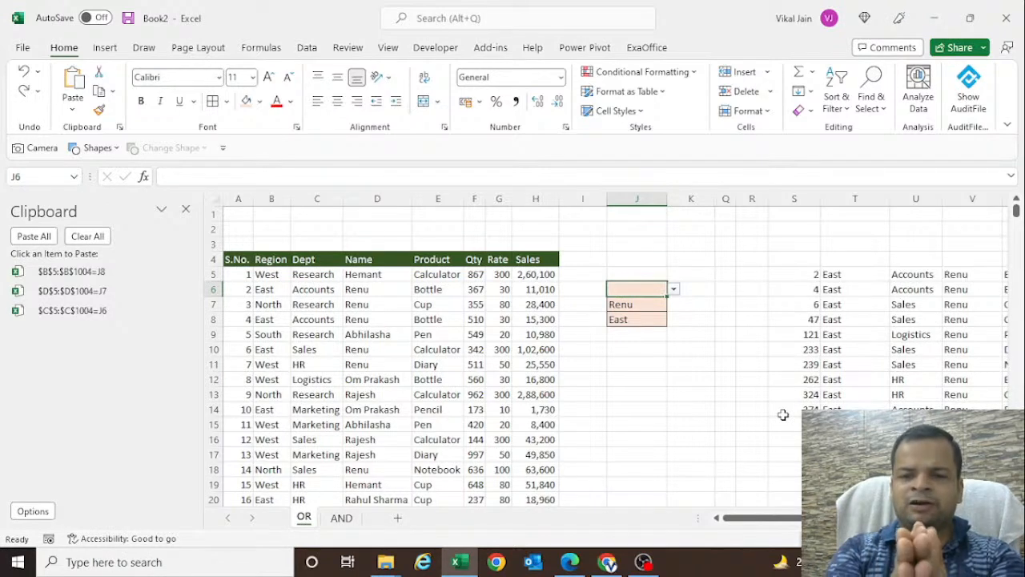
- Undo the recent edits back through the column U autofit and the hiding of columns L to P
left_click(787, 277)
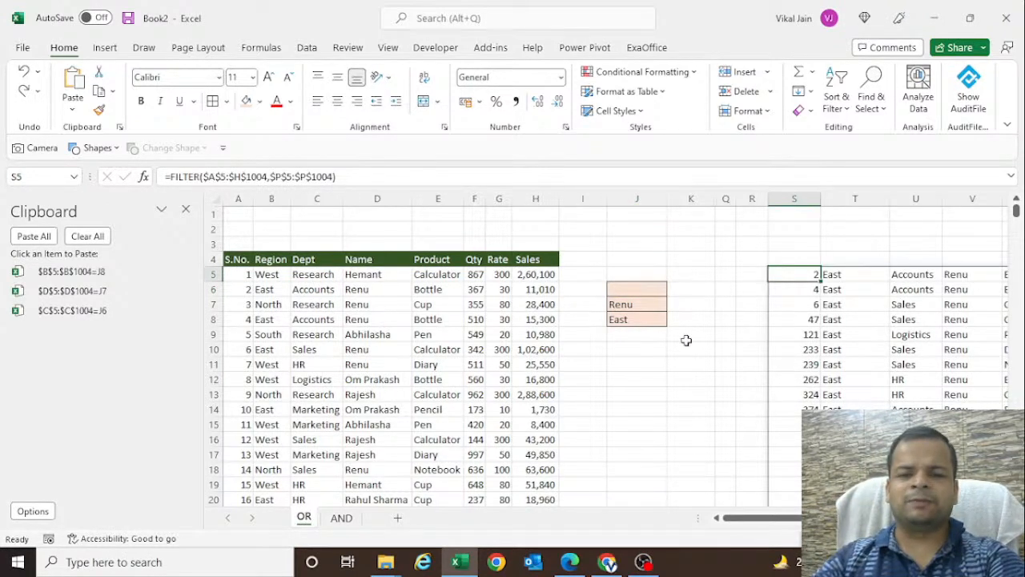
key("ctrl+z")
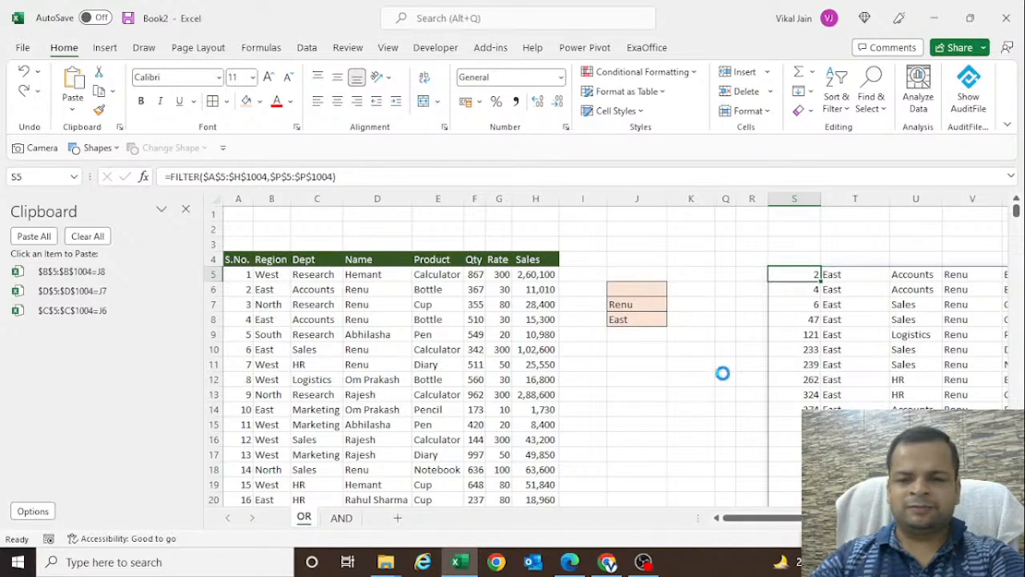
key("ctrl+z")
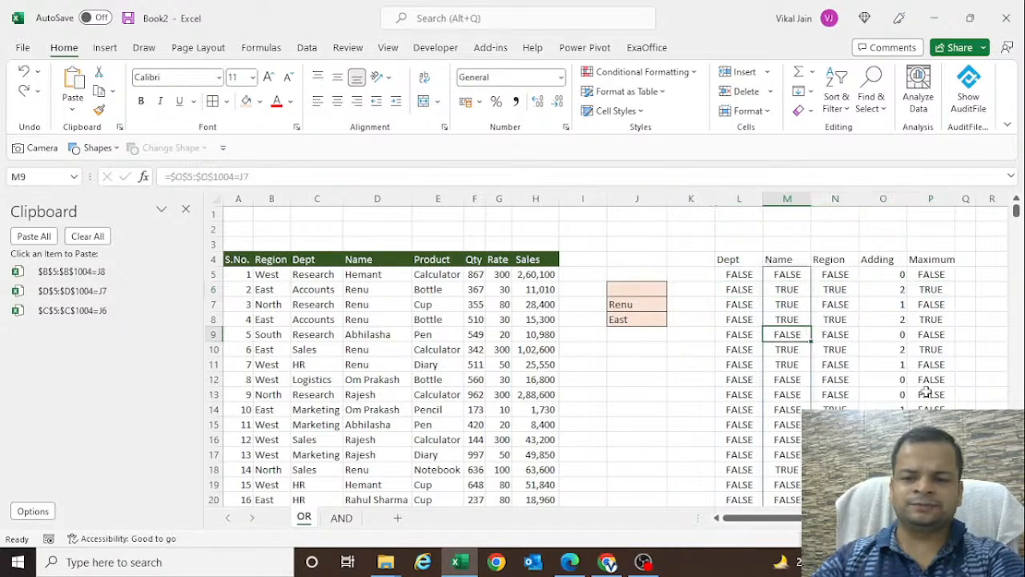
- Delete the FILTER formula in S5 together with its spilled results
key("Up")
key("Up")
key("Up")
key("Up")
key("Up")
key("Right")
key("Right")
key("Right")
key("Right")
key("Right")
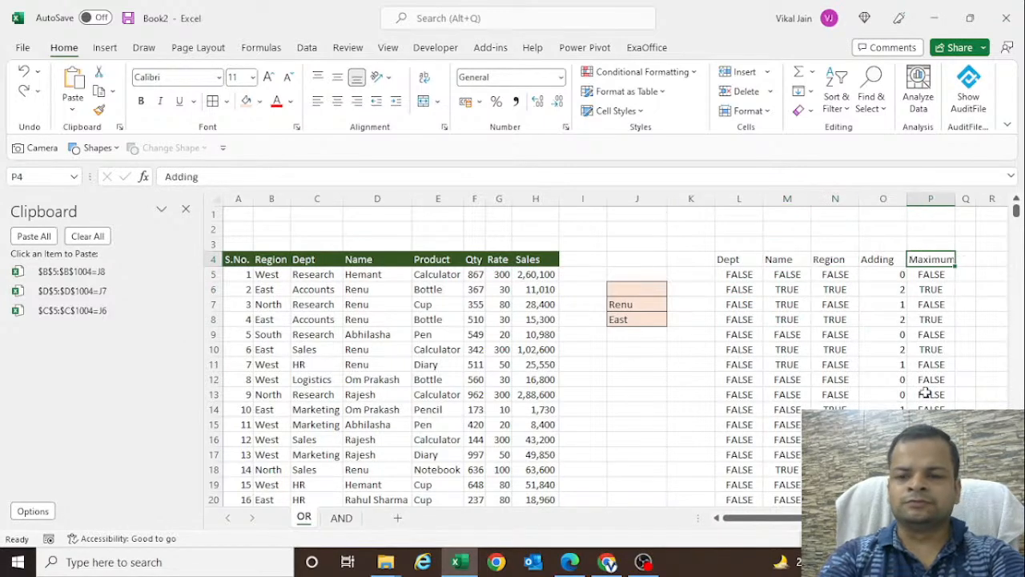
key("Right")
key("Right")
key("Left")
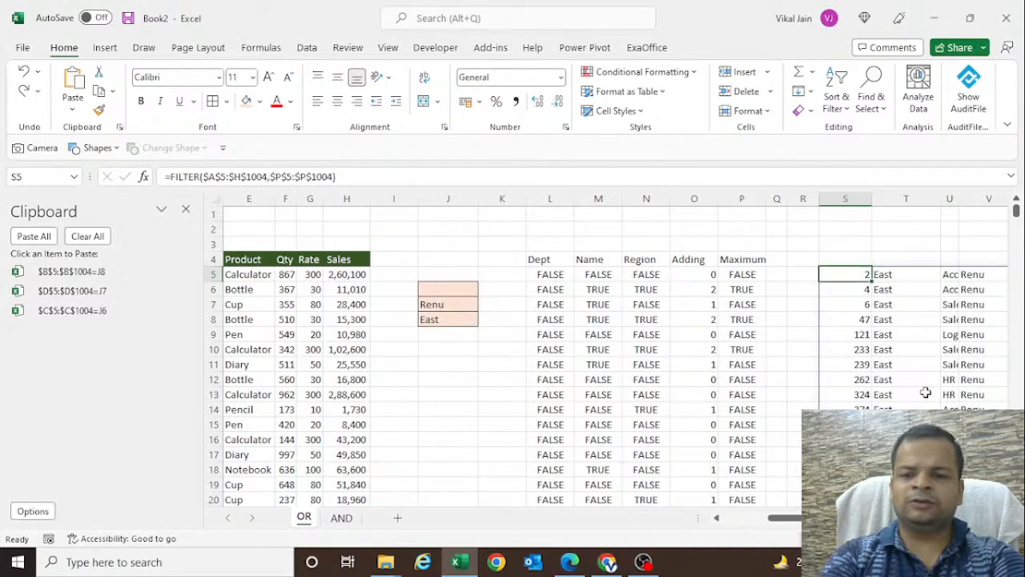
key("ctrl+shift+Right")
key("ctrl+shift+Down")
key("Delete")
key("Up")
key("Down")
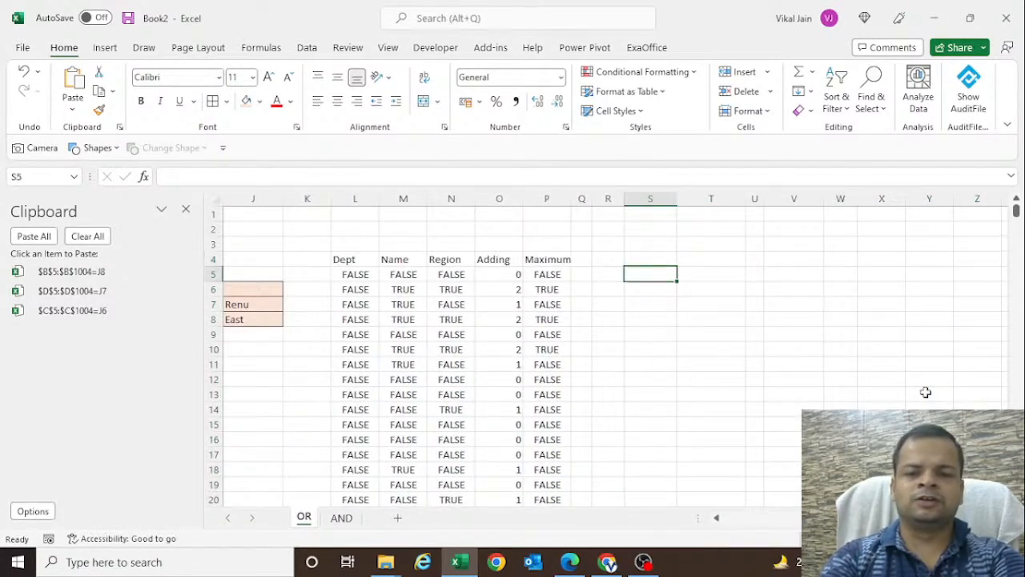
- Begin a new FILTER formula in S5 with the array $A$4:$H$1004 and an opening parenthesis for its include argument
type("=filter")
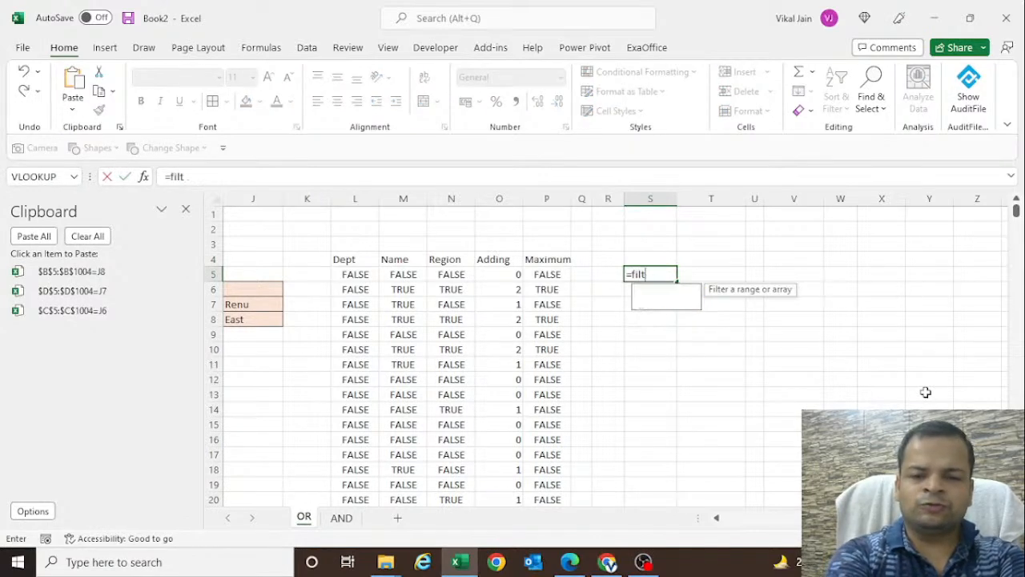
key("Tab")
key("Left")
key("Left")
key("Left")
key("Left")
key("Left")
key("Left")
key("Left")
key("Left")
key("Left")
key("Left")
key("Left")
key("Left")
key("Left")
key("Left")
key("Left")
key("Left")
key("Left")
key("Left")
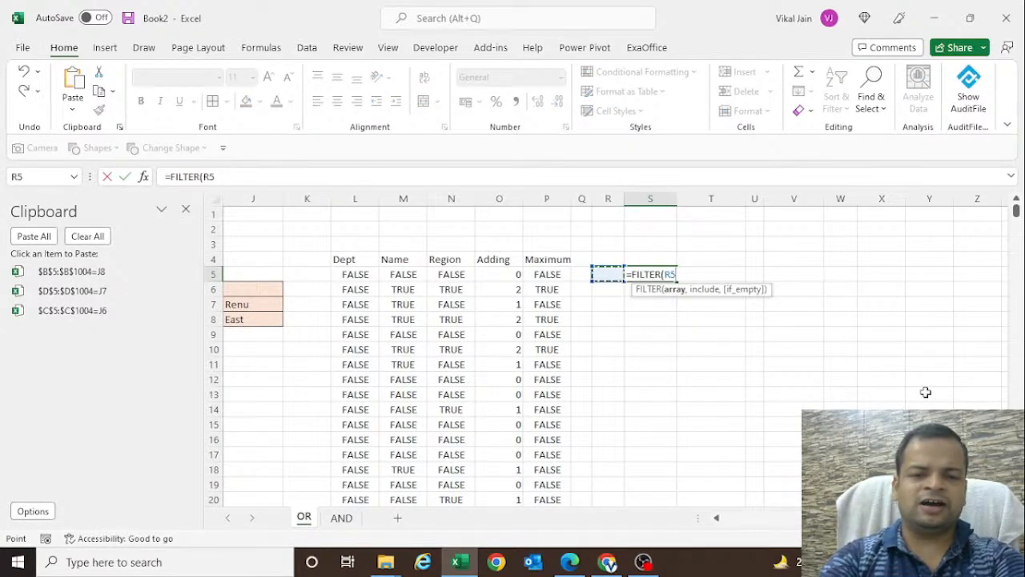
key("Up")
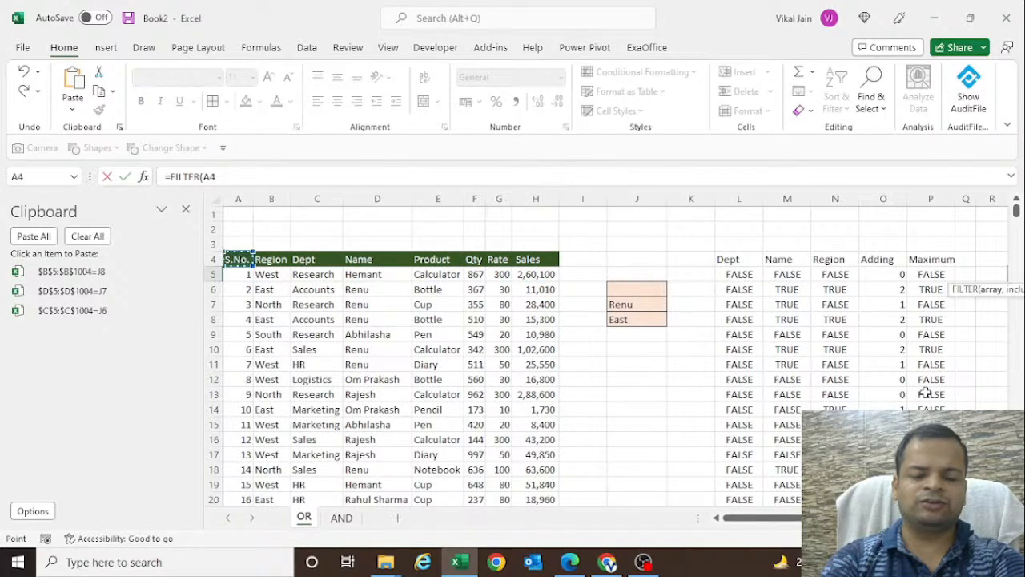
key("ctrl+shift+Right")
key("ctrl+shift+Down")
key("F4")
type(",(")
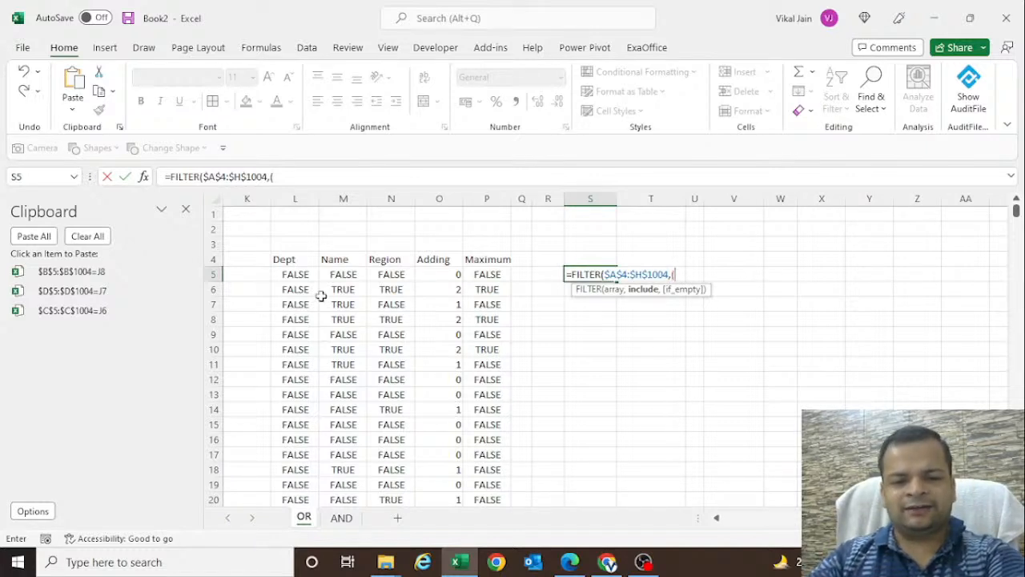
- Complete the include argument in S5 as ($B$5:$B$1004=J8)+($D$5:$D$1004=J7)+($C$5:$C$1004=J6), using the collected tests
left_click(114, 272)
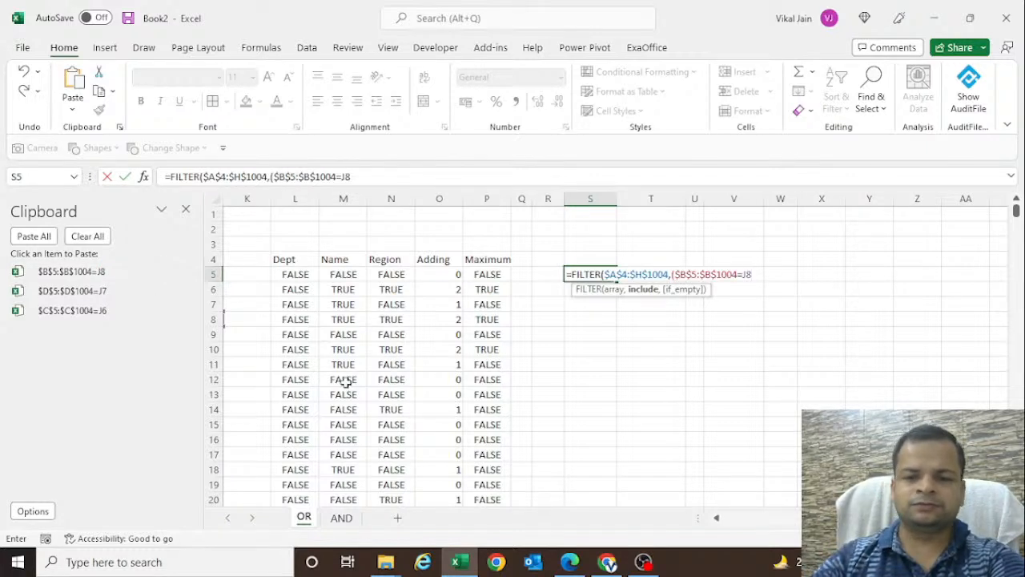
type(")")
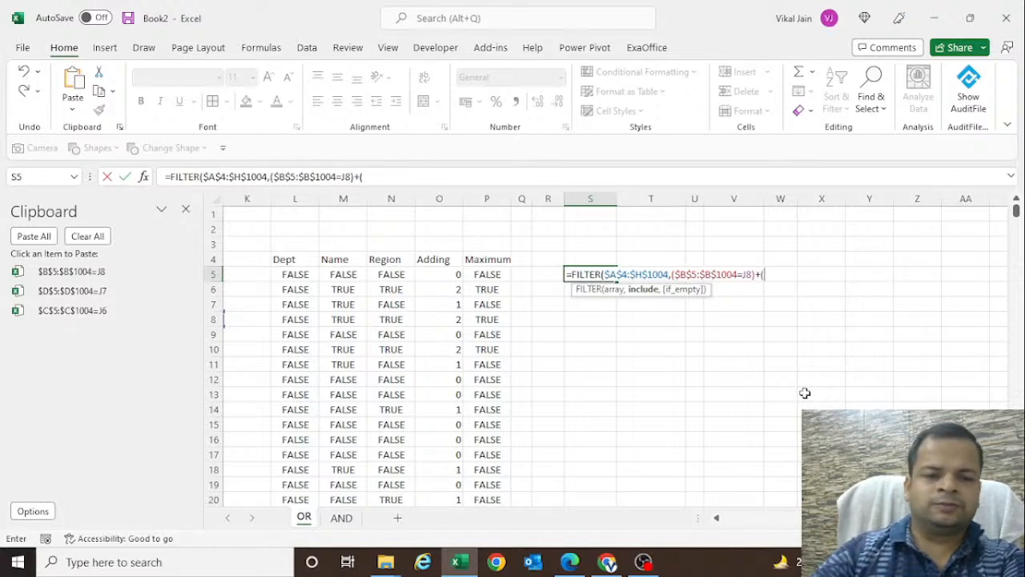
type("+(")
left_click(76, 291)
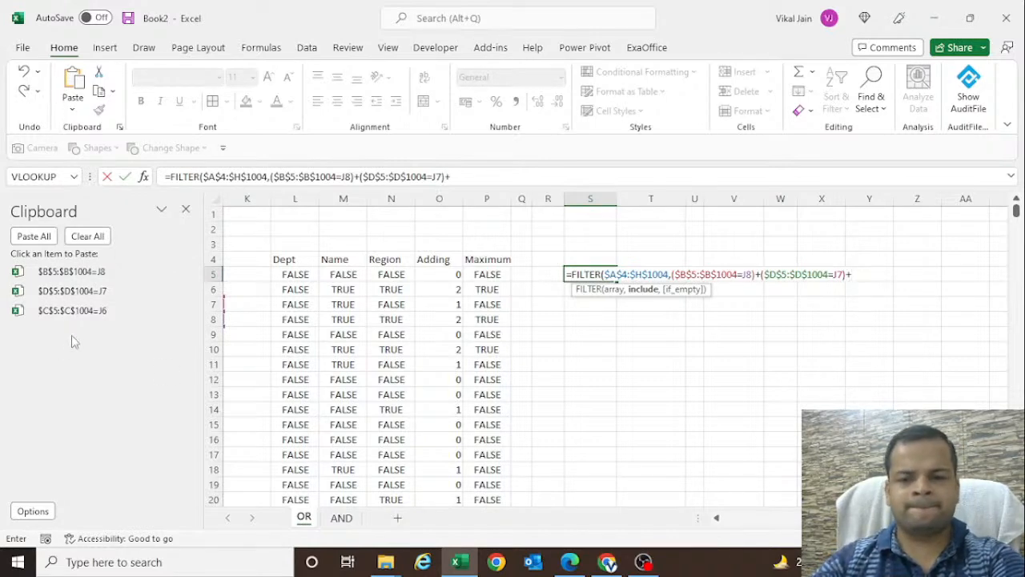
type("(")
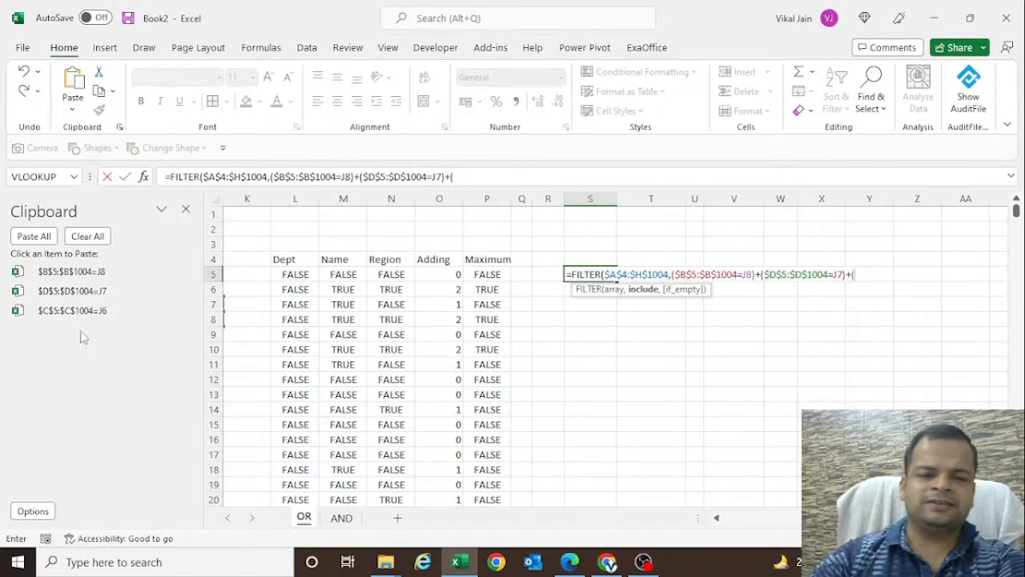
left_click(102, 313)
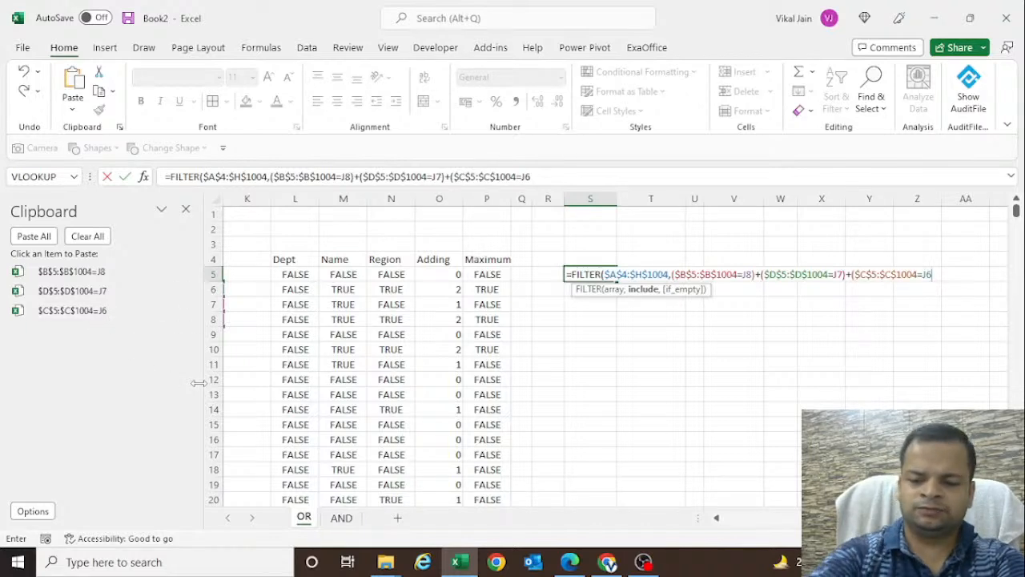
type(")")
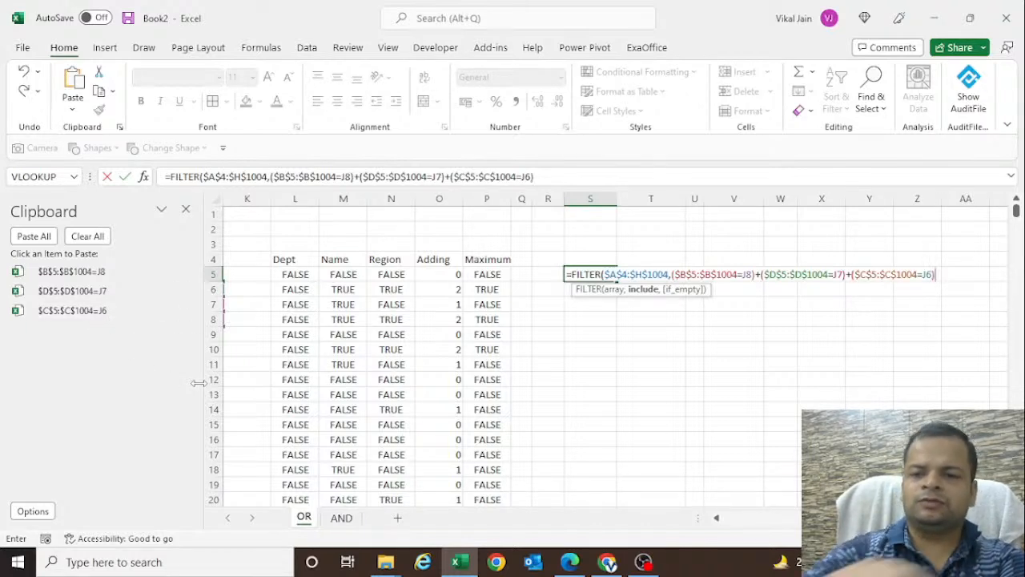
- Make the criteria references absolute as $J$8, $J$7 and $J$6, and enter the FILTER formula in S5
left_click(746, 274)
key("F4")
left_click(845, 274)
key("F4")
left_click(948, 274)
key("F4")
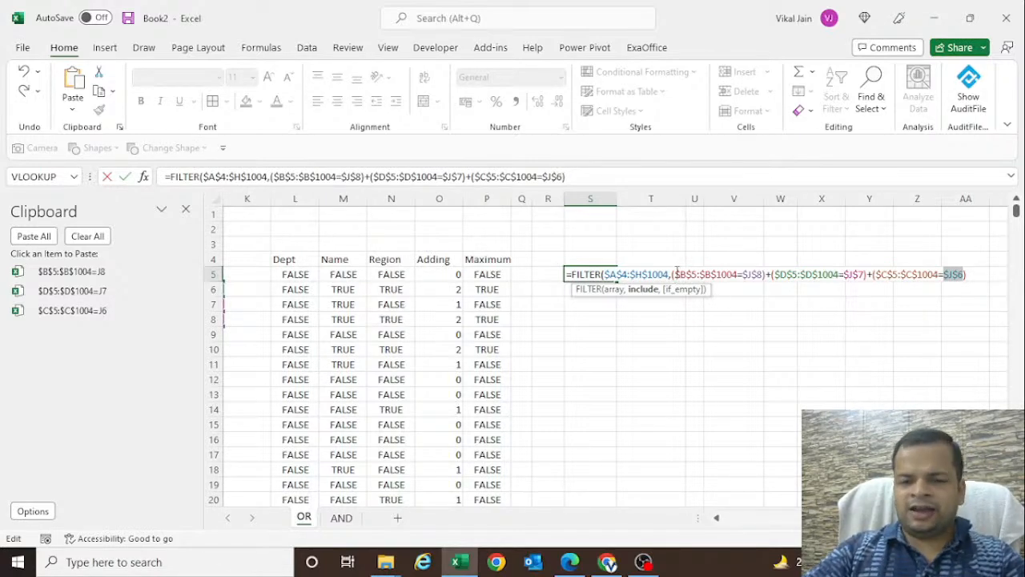
left_click(676, 272)
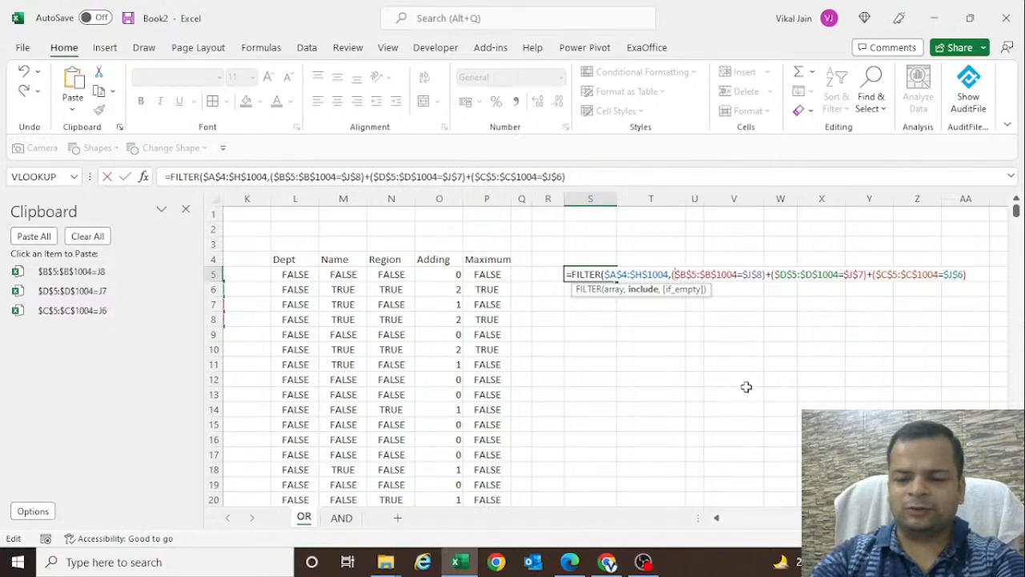
key("Return")
key("Return")
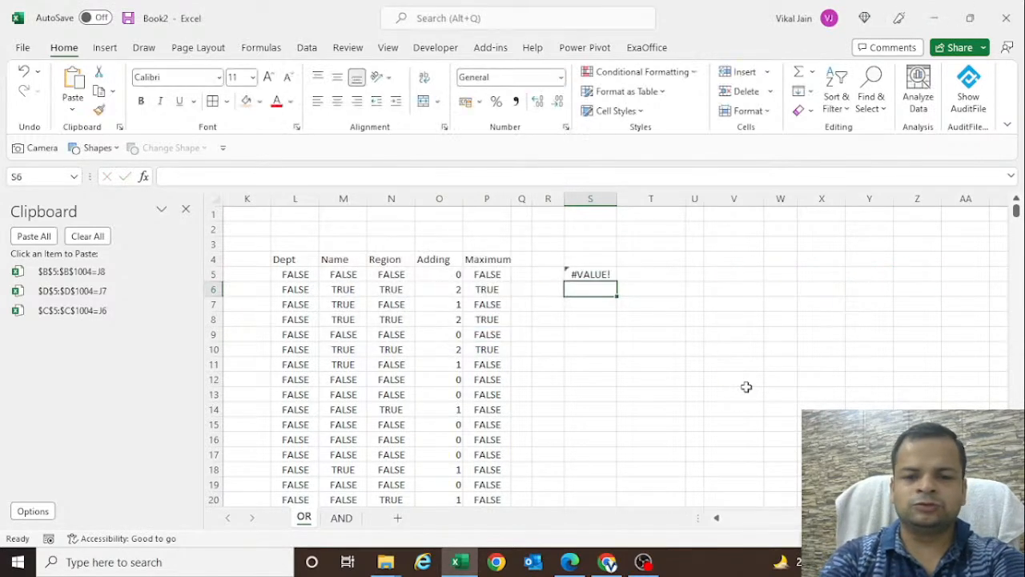
- Examine the formula in P5 that compares the Adding column with its maximum
key("Up")
key("Left")
key("Left")
key("Left")
key("F2")
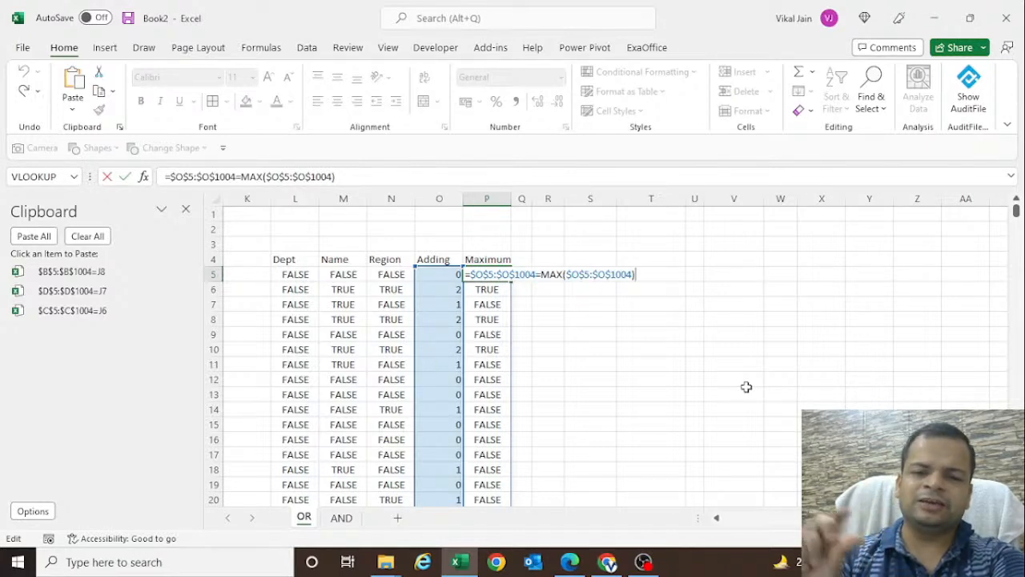
key("Escape")
- Extend the include argument in S5 with =MAX() wrapped around a copy of the three summed tests
double_click(594, 273)
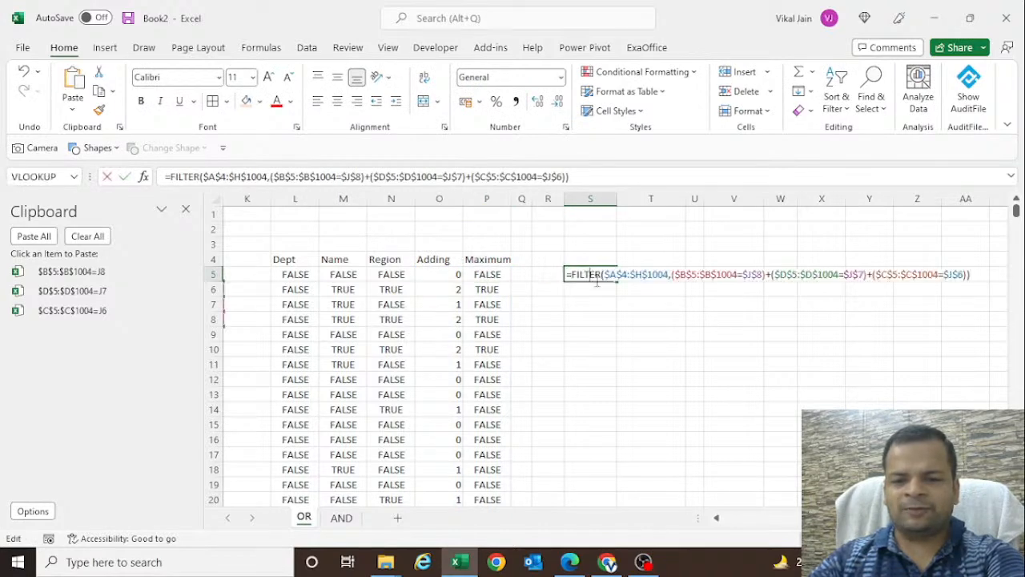
left_click_drag(673, 274, 915, 321)
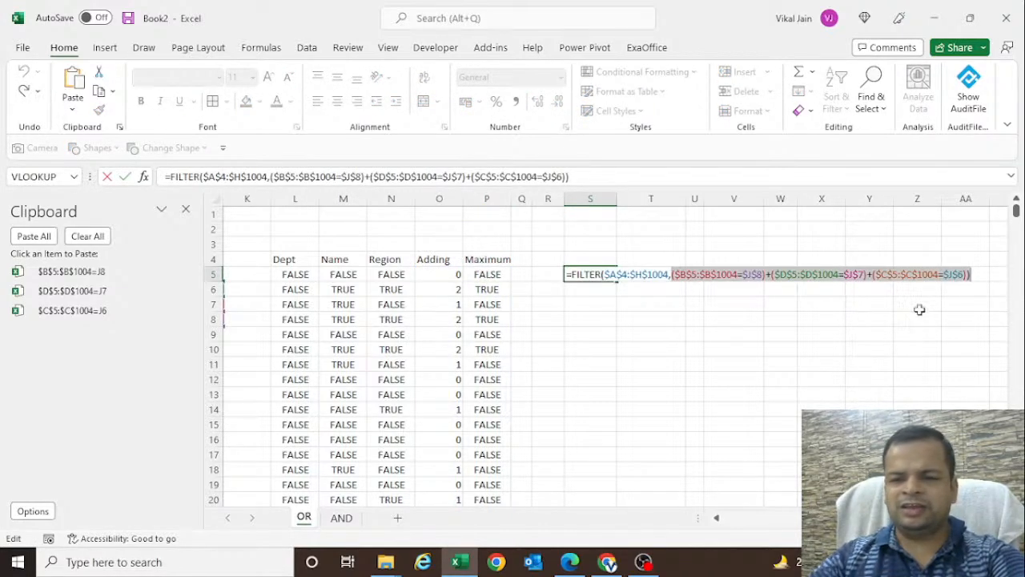
left_click_drag(967, 274, 703, 274)
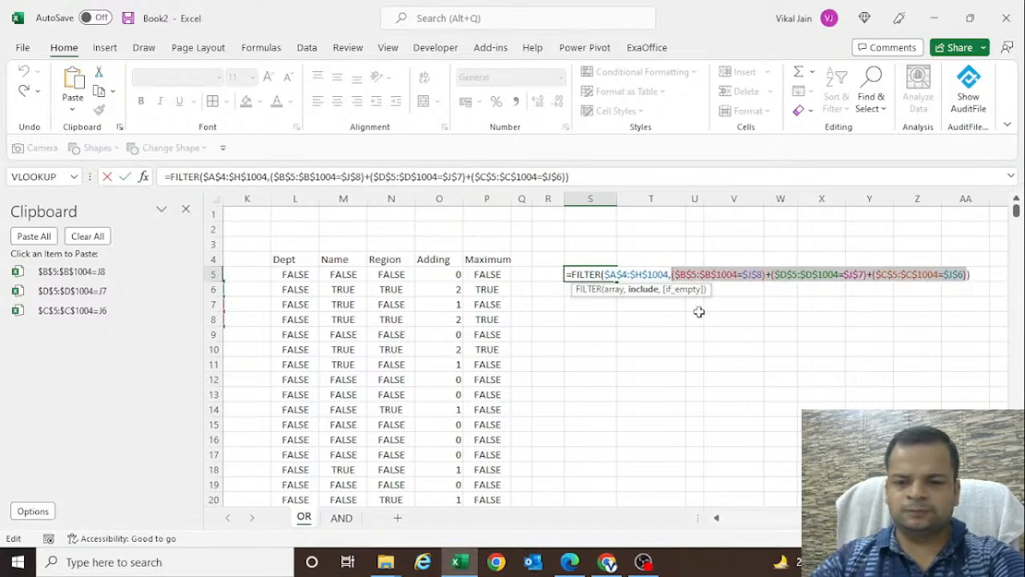
key("ctrl+c")
left_click(968, 275)
type("=max")
key("Tab")
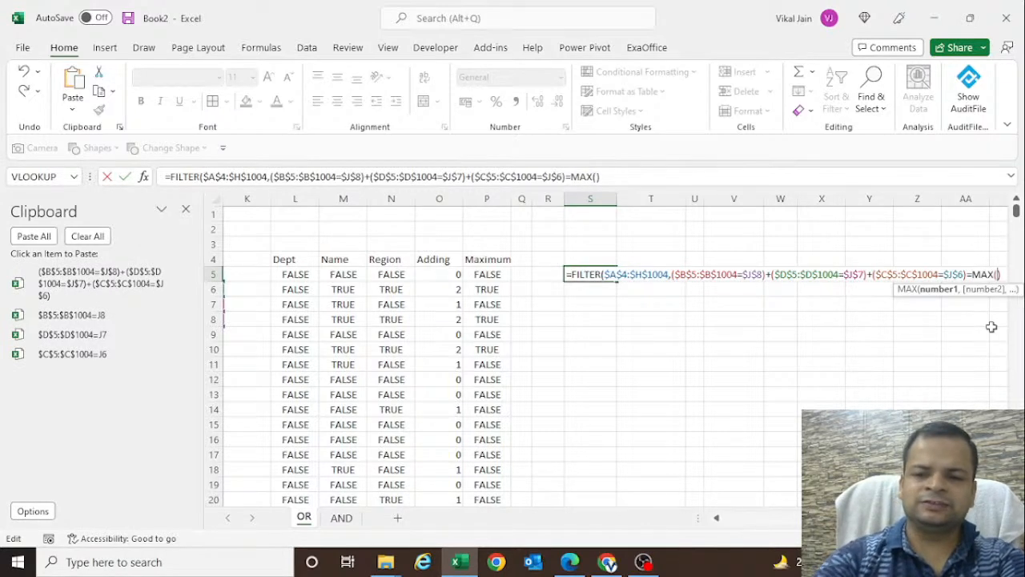
key("ctrl+v")
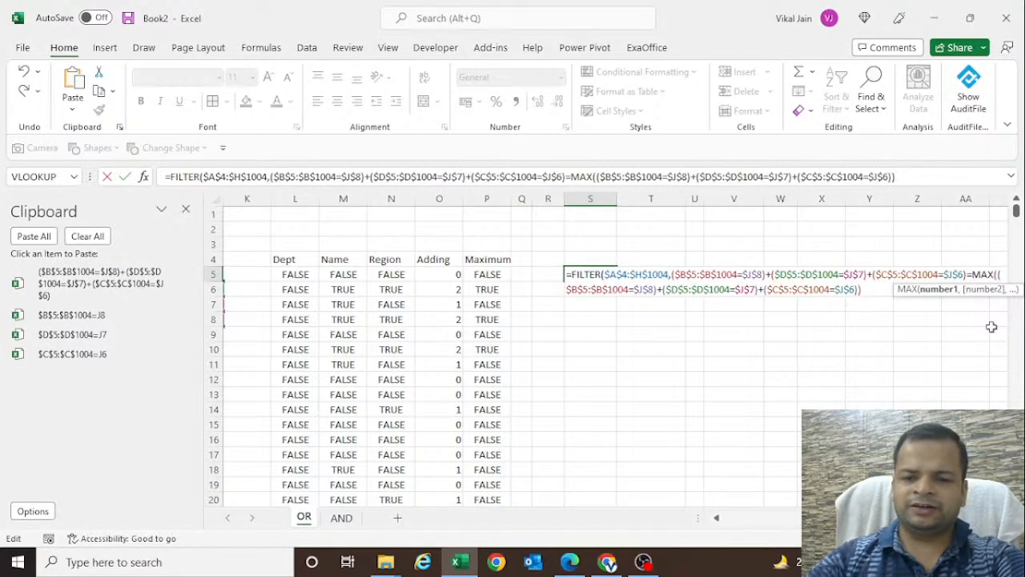
type(")")
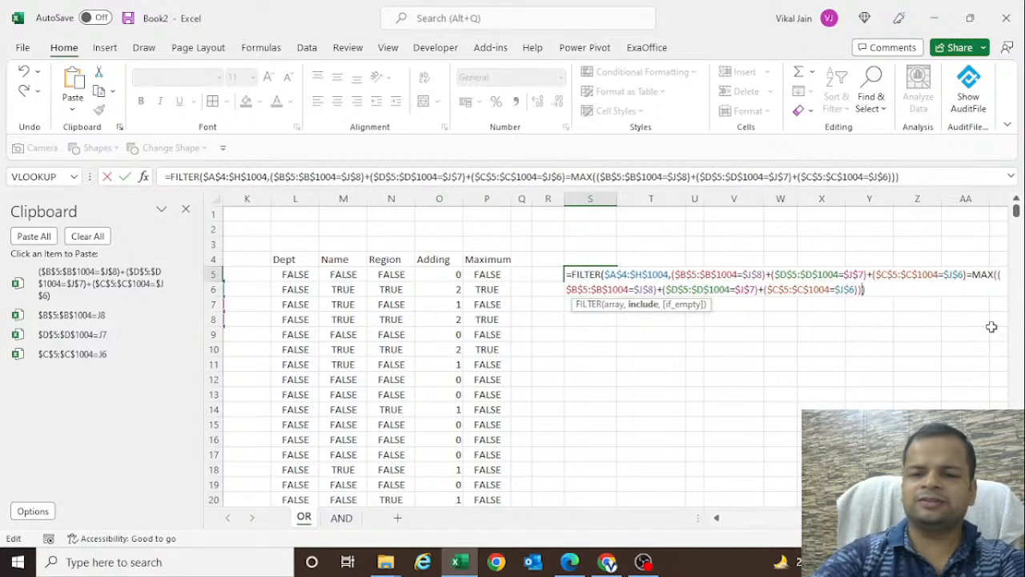
type(",")
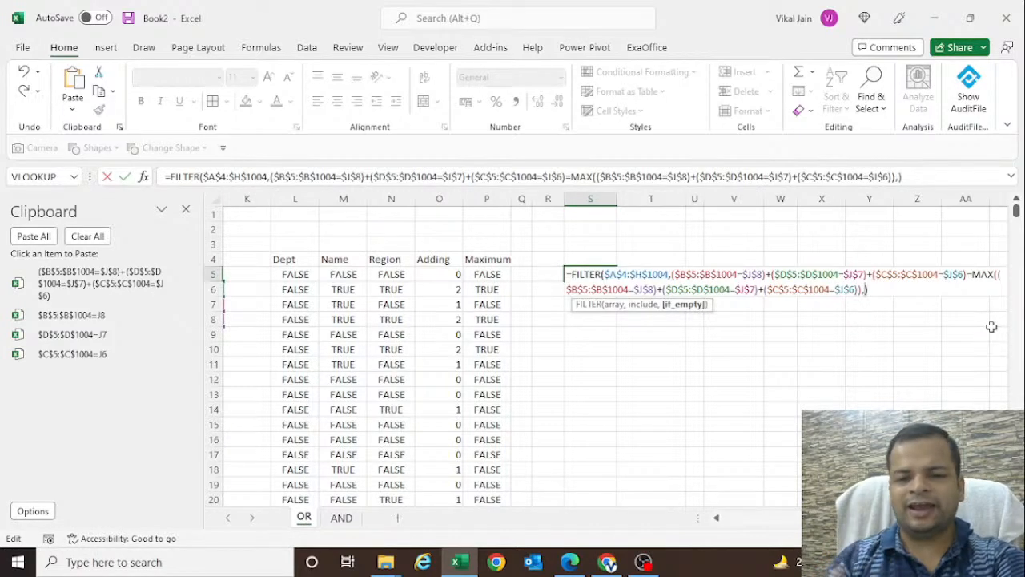
type("\"")
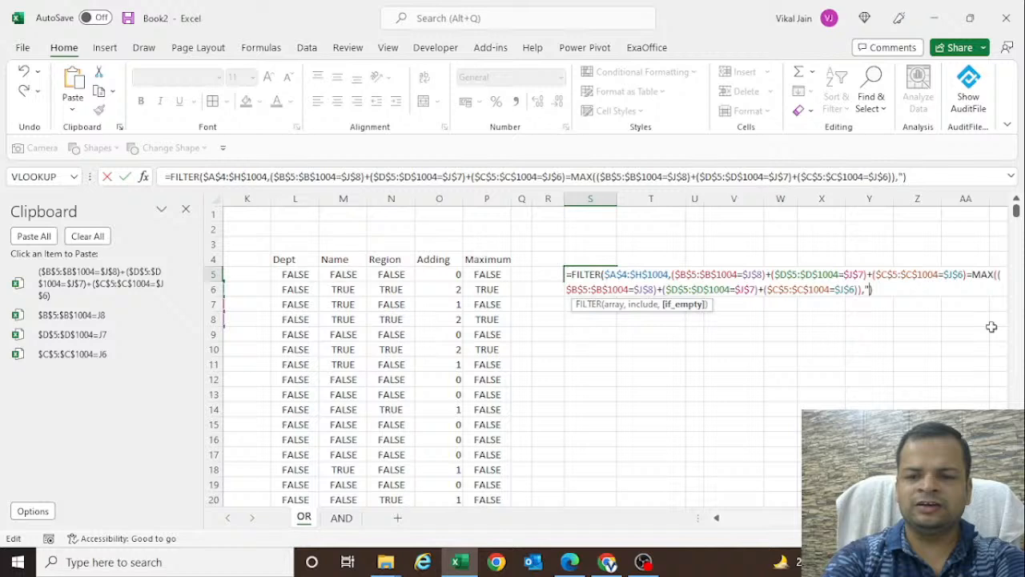
type("No data")
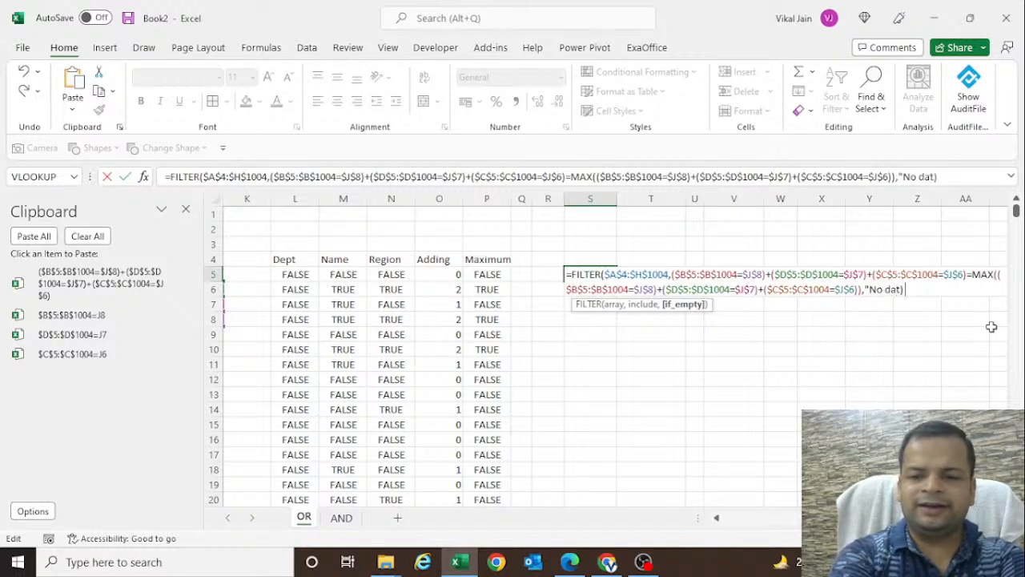
type(" has found\"")
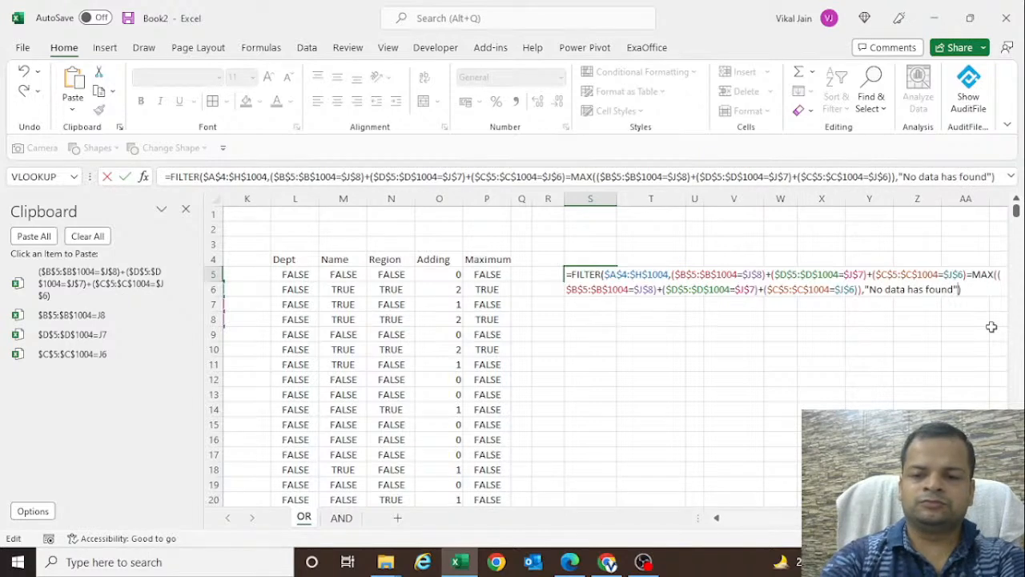
- Add "No data has found" as the if_empty argument and enter the FILTER formula in S5
key("Return")
key("Up")
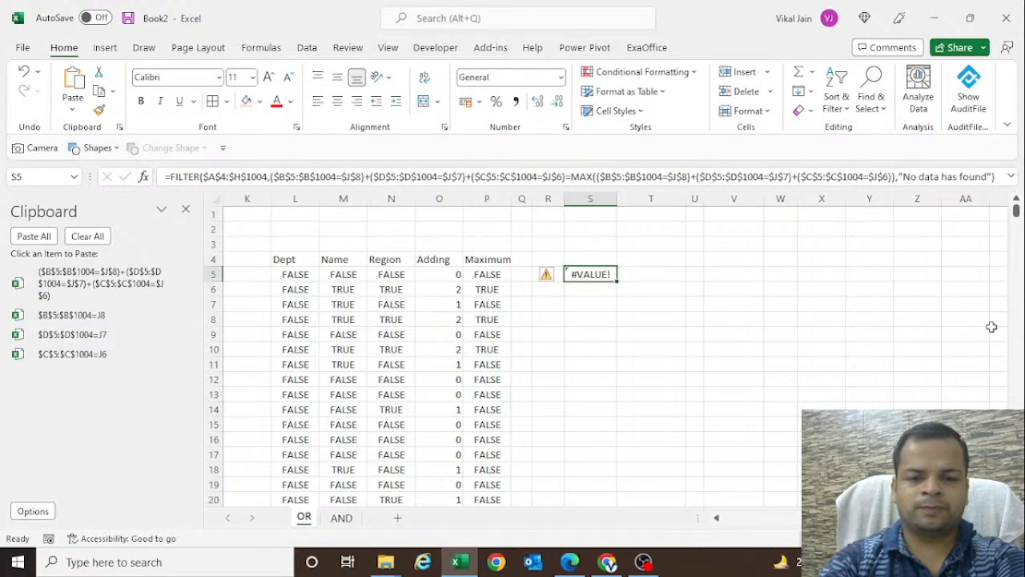
- Change the FILTER array in S5 to $A$5:$H$1004 so its rows match the include ranges
key("F2")
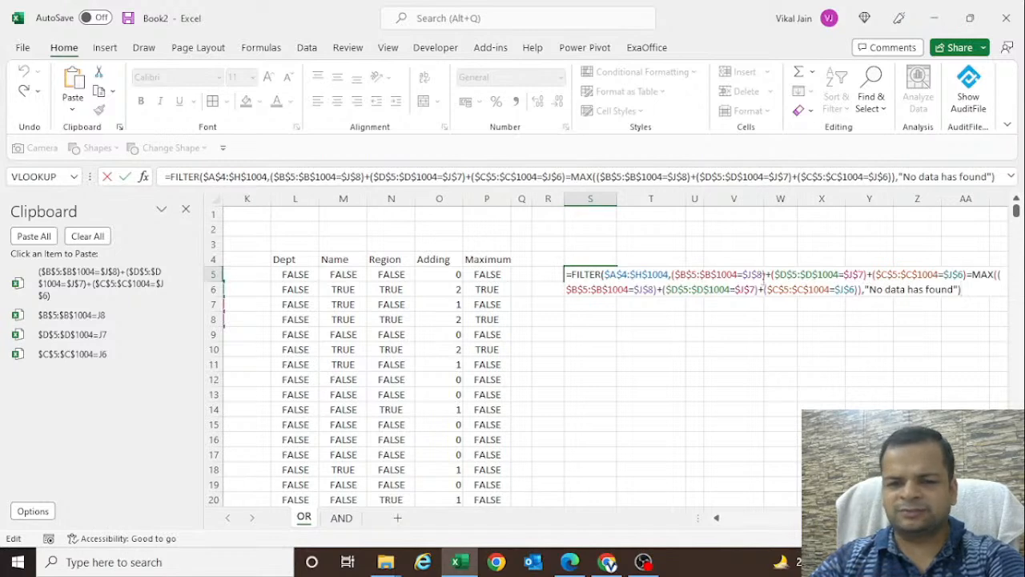
left_click(630, 275)
key("BackSpace")
type("5")
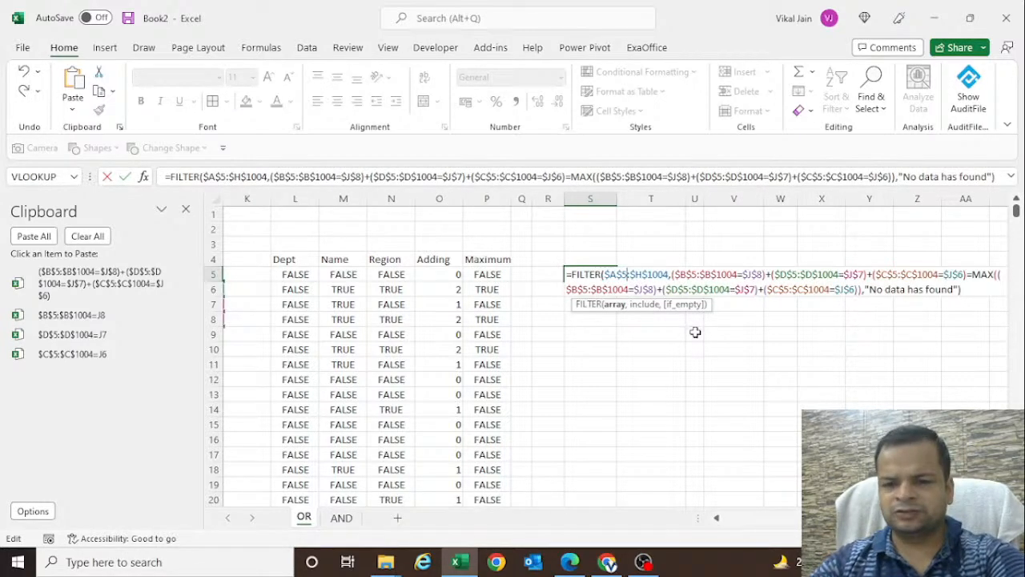
key("ctrl+Return")
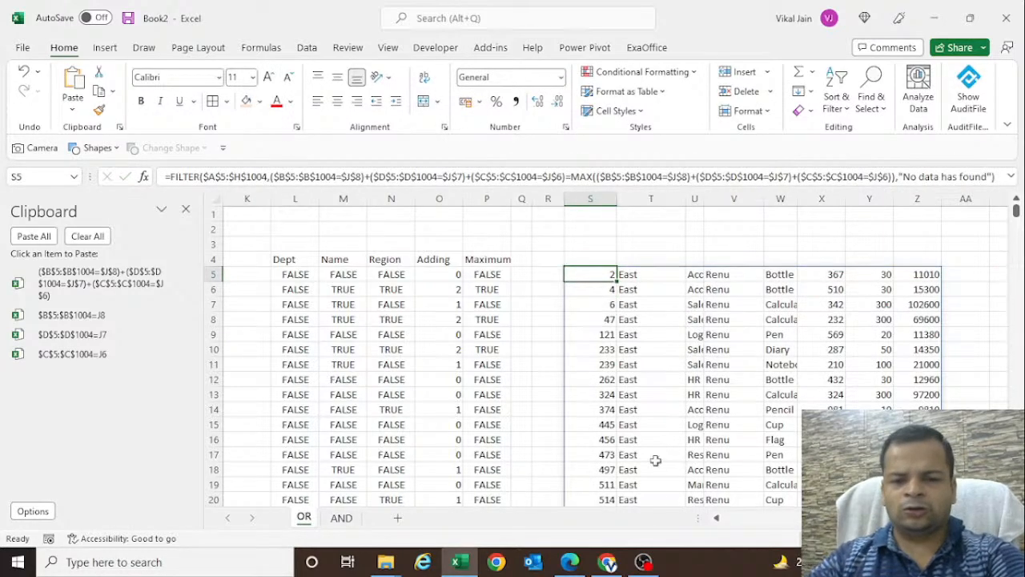
- Test the combined filter by choosing Research as the department in J6, and close the Clipboard pane
left_click(754, 518)
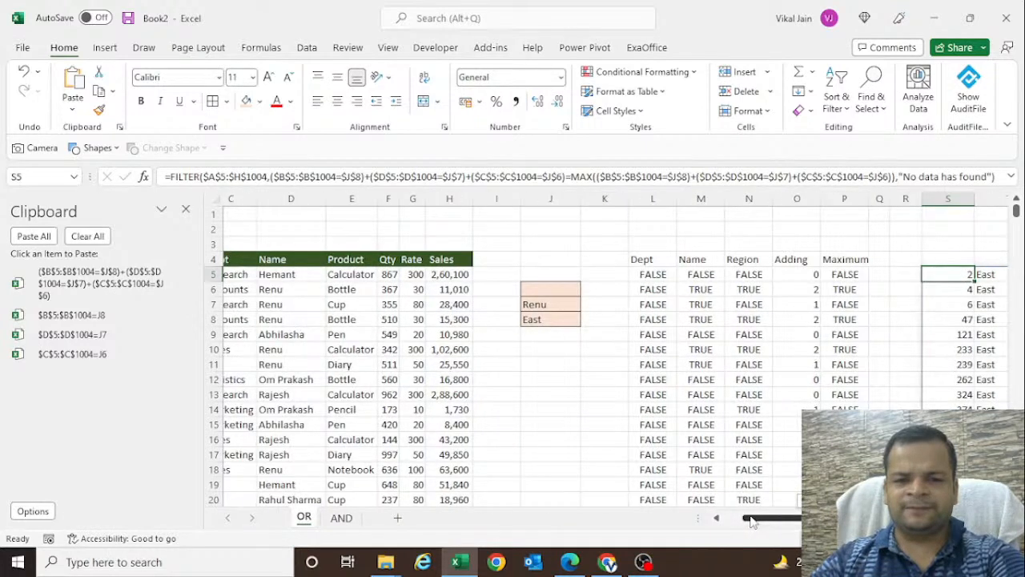
left_click(538, 296)
left_click(582, 289)
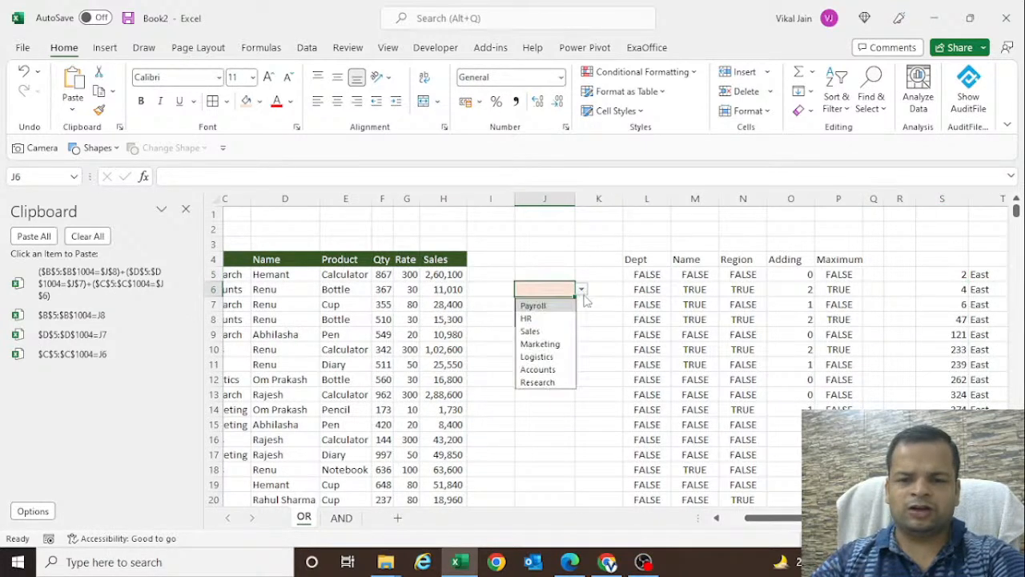
left_click(549, 383)
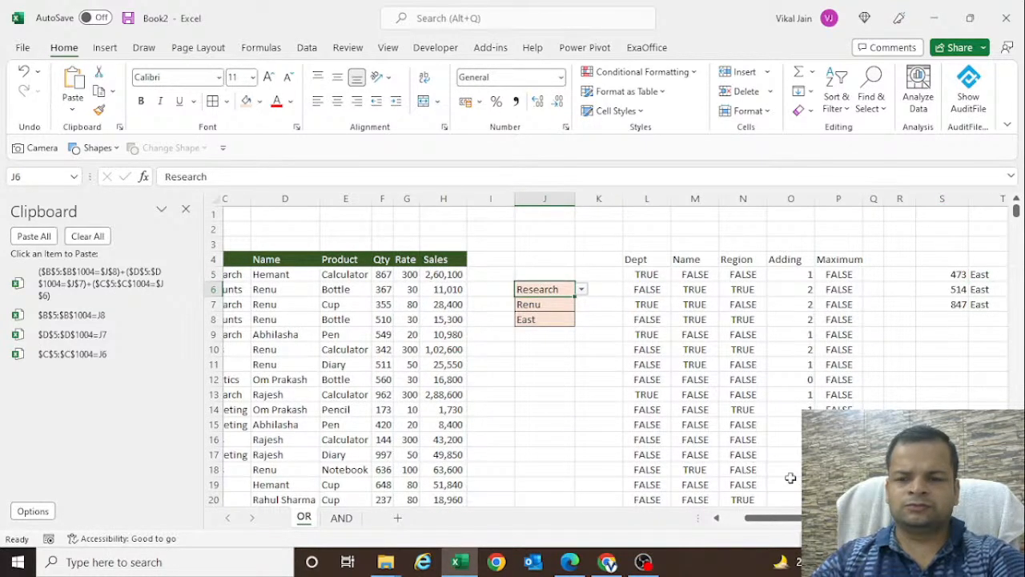
left_click_drag(769, 517, 805, 517)
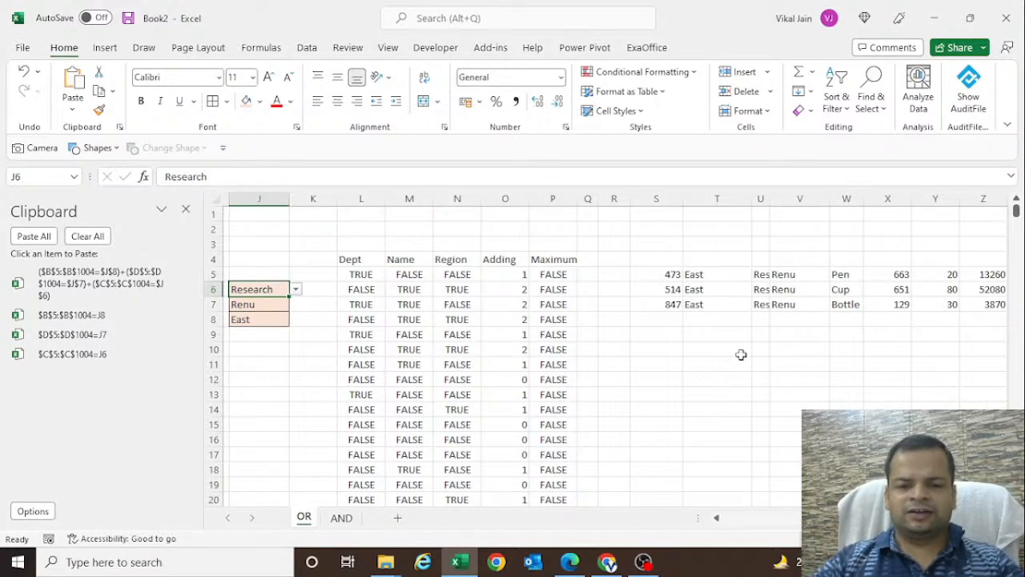
left_click(186, 209)
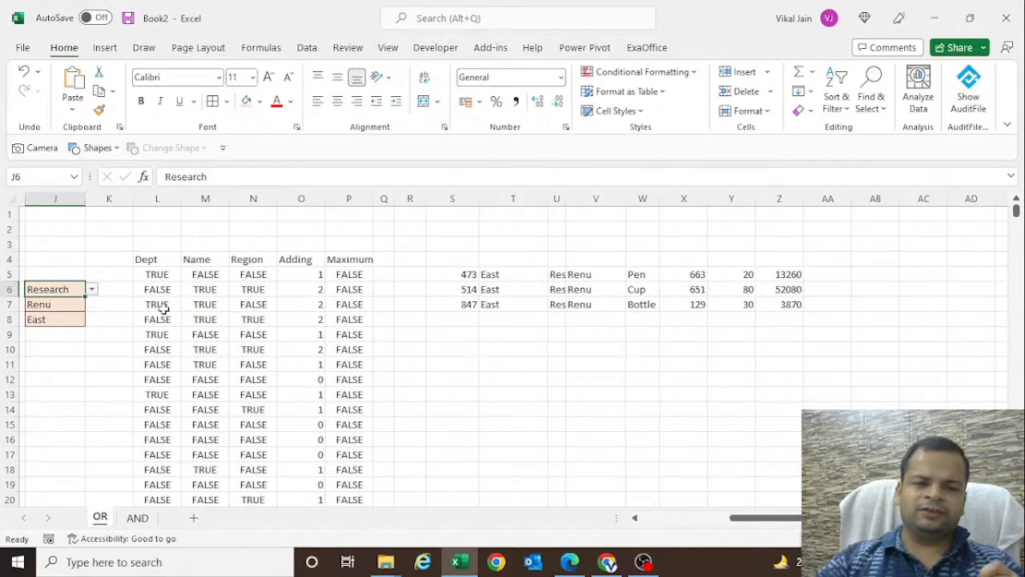
- Autofit column U and select the filtered results in S5:Z7
left_click(163, 308)
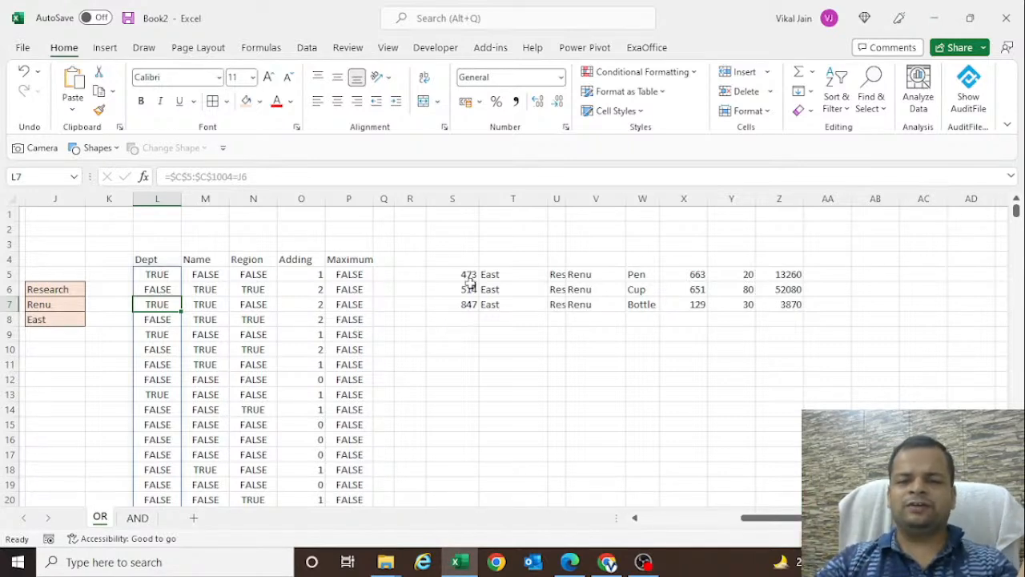
double_click(576, 197)
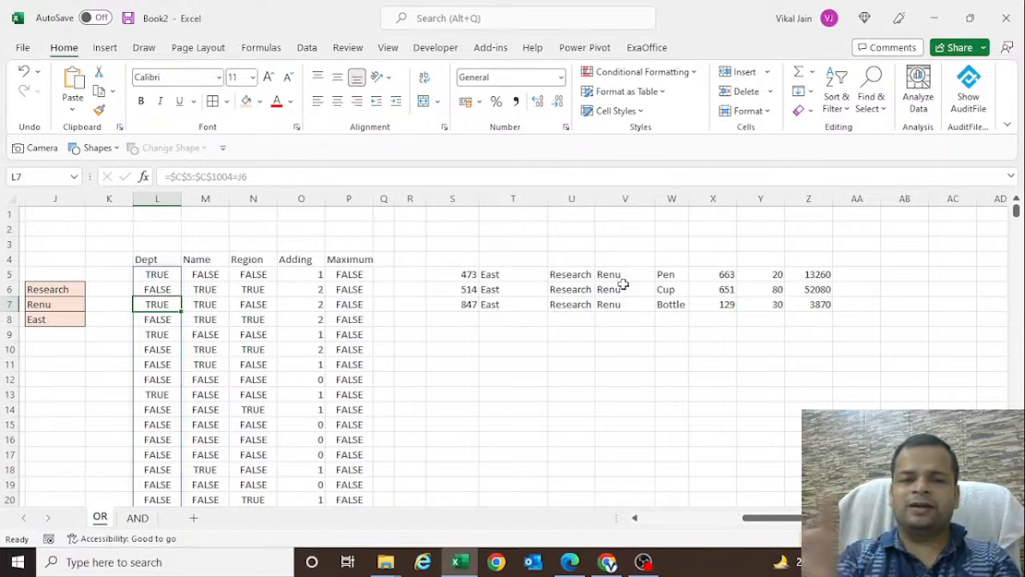
left_click(471, 275)
left_click_drag(480, 275, 801, 309)
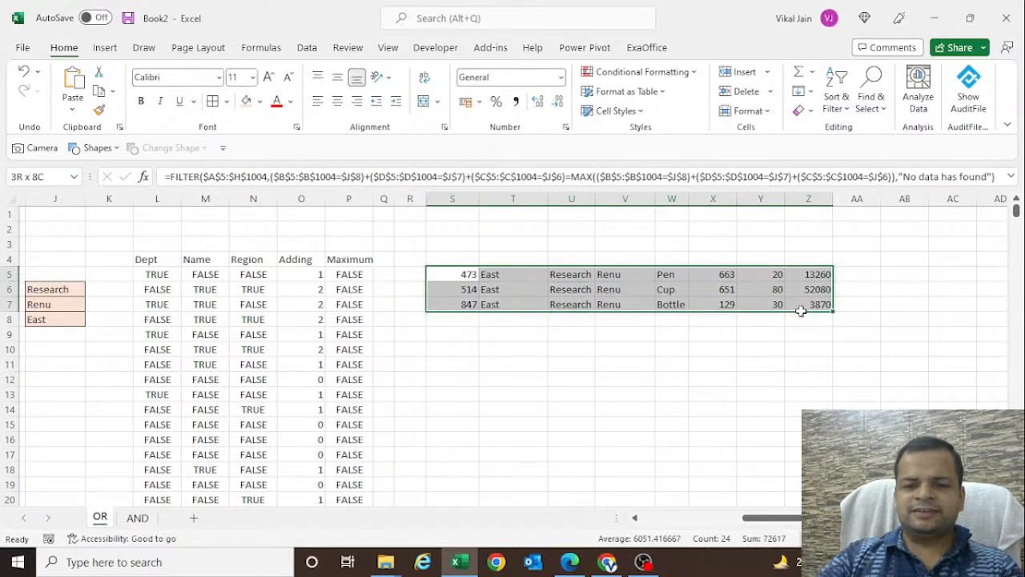